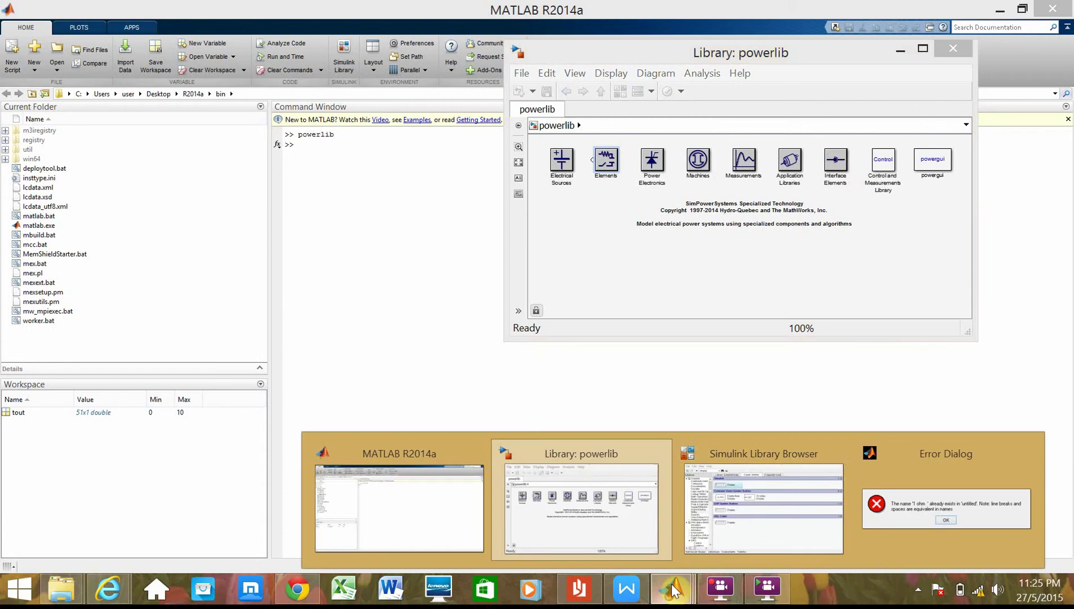
Step: Look over the powerlib library and Simulink Library Browser windows, and review the Q11 and Q12 circuit in the assignment PDF
{"action": "left_click", "coordinate": [538, 370]}
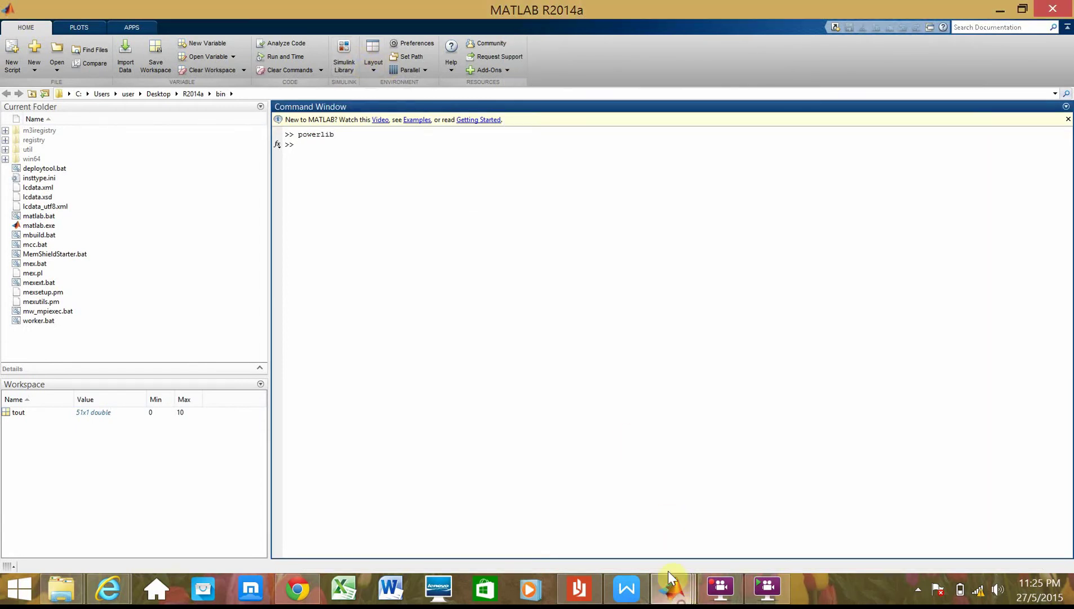
{"action": "left_click", "coordinate": [672, 587]}
{"action": "mouse_move", "coordinate": [672, 589]}
{"action": "left_click", "coordinate": [738, 523]}
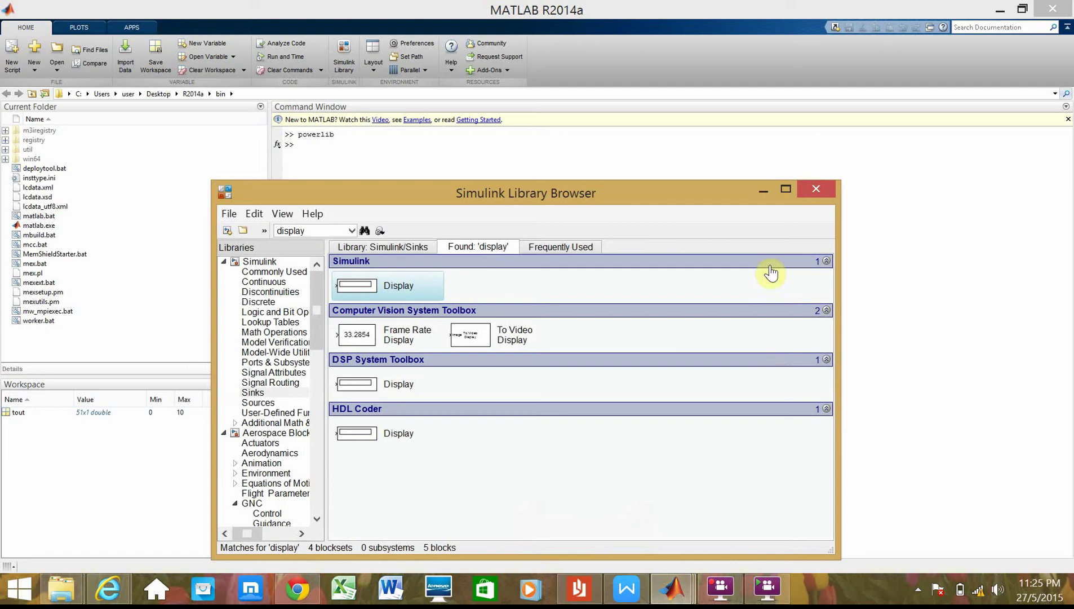
{"action": "left_click", "coordinate": [929, 269]}
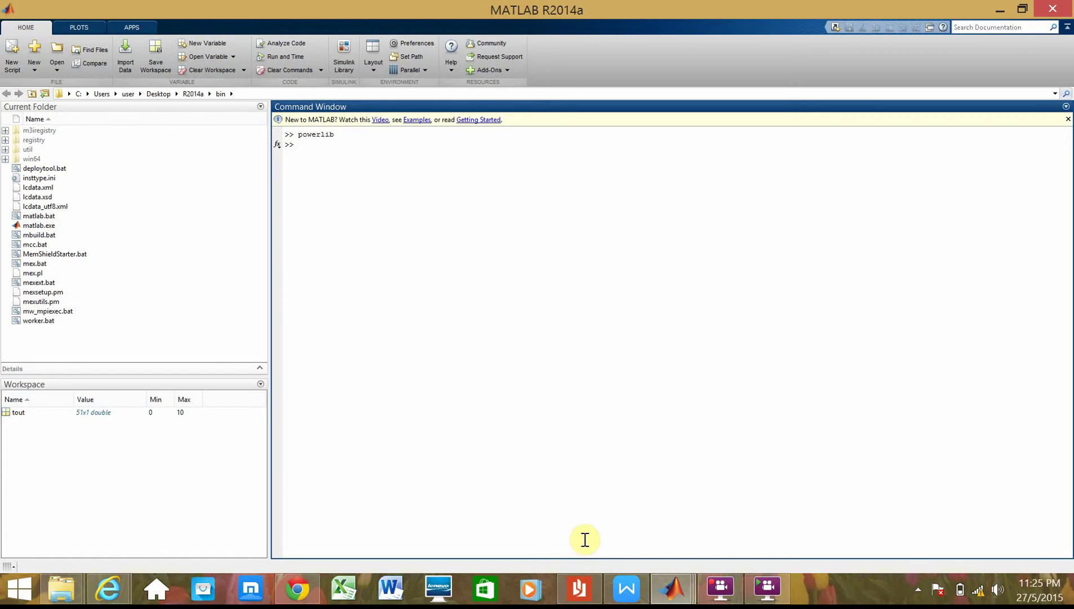
{"action": "left_click", "coordinate": [582, 576]}
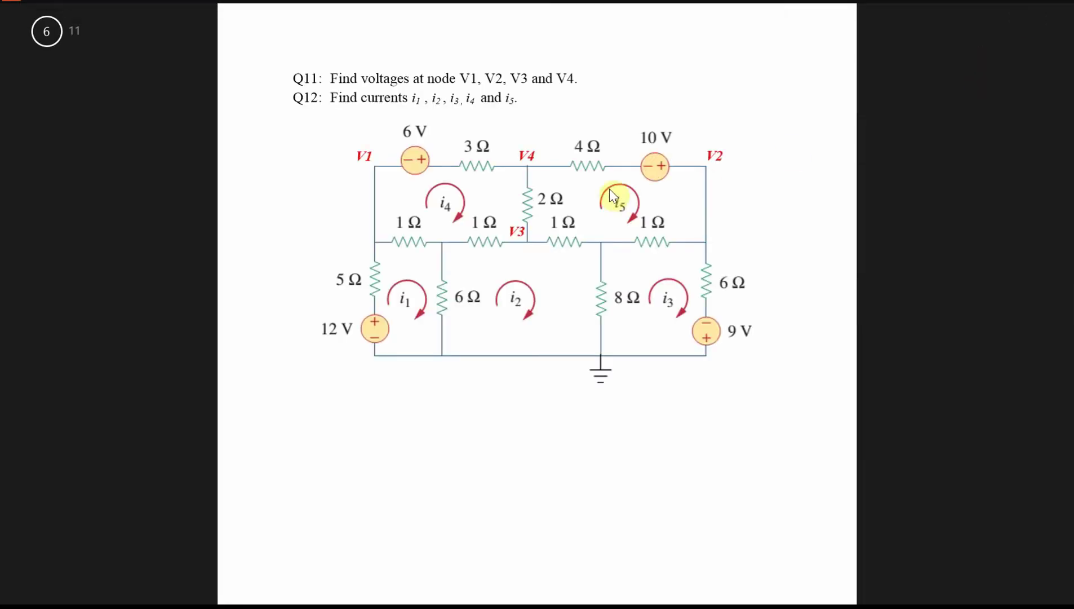
{"action": "mouse_move", "coordinate": [1020, 2]}
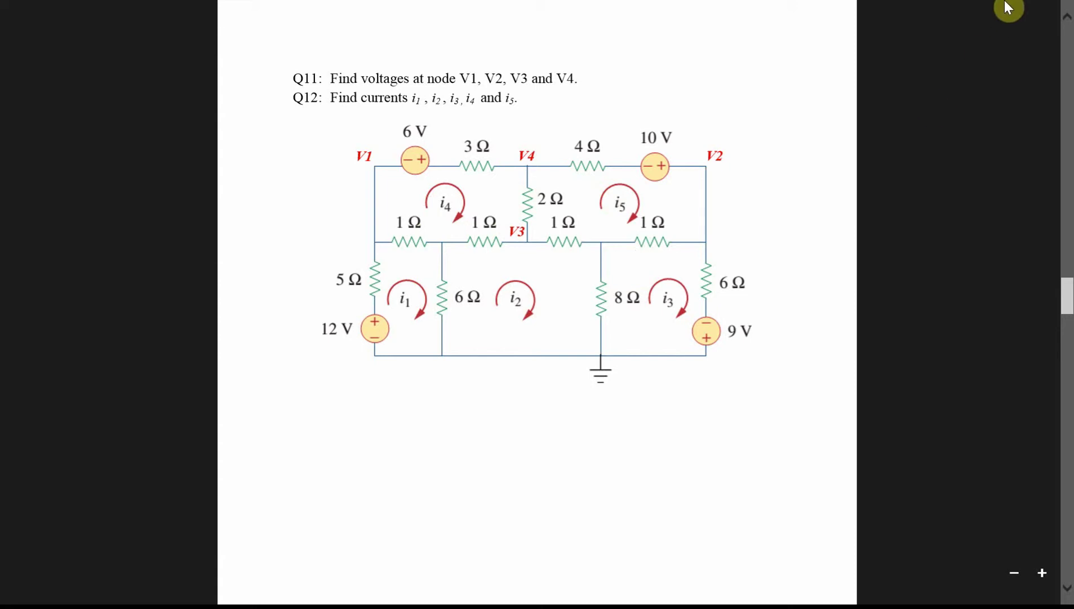
{"action": "left_click", "coordinate": [1030, 6]}
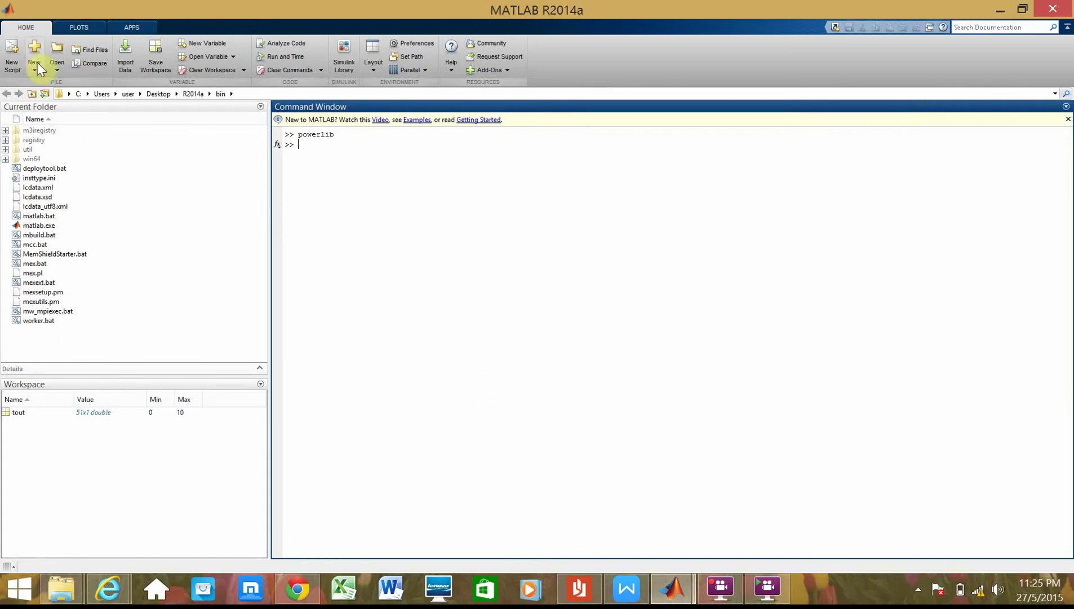
Step: Create a new blank Simulink model and maximize its window
{"action": "left_click", "coordinate": [37, 64]}
{"action": "left_click", "coordinate": [47, 253]}
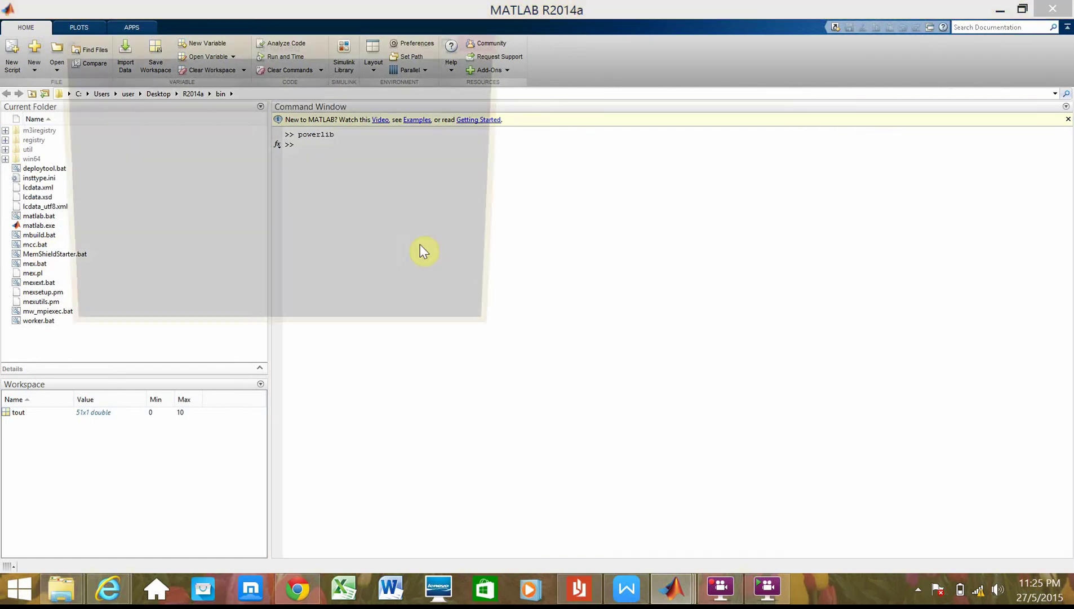
{"action": "left_click_drag", "start_coordinate": [325, 48], "coordinate": [809, 111]}
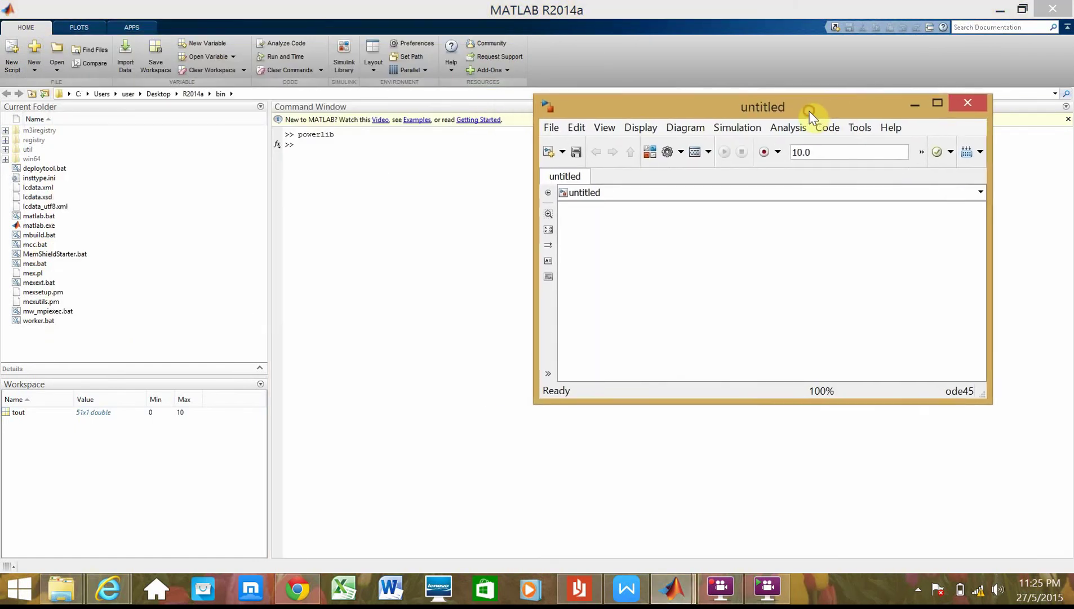
{"action": "left_click", "coordinate": [935, 102]}
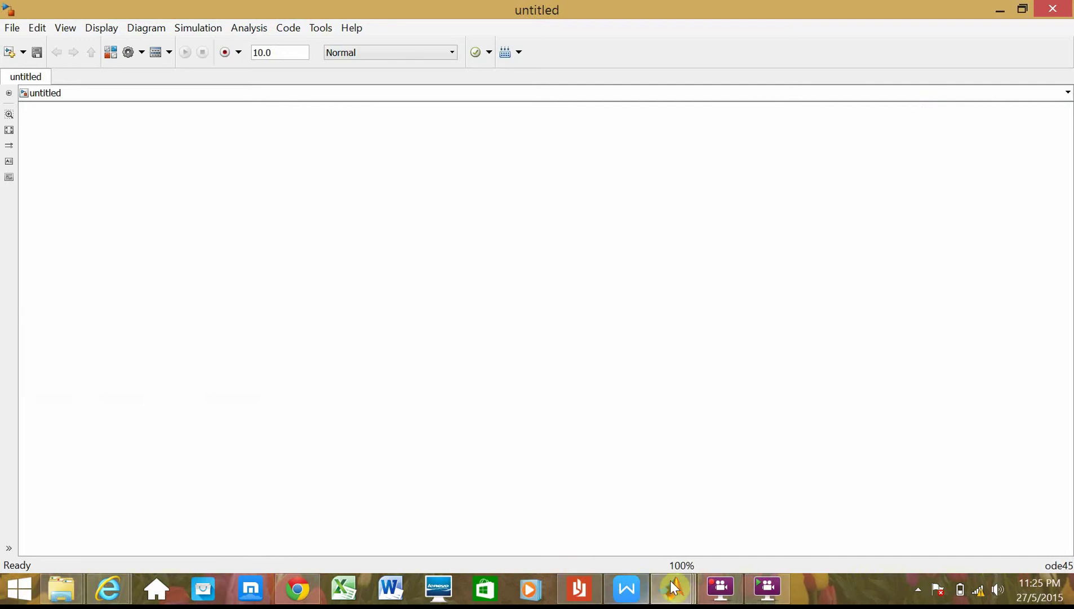
Step: Add a powergui block from the powerlib library to the upper-left corner of the model
{"action": "mouse_move", "coordinate": [673, 586]}
{"action": "left_click", "coordinate": [501, 451]}
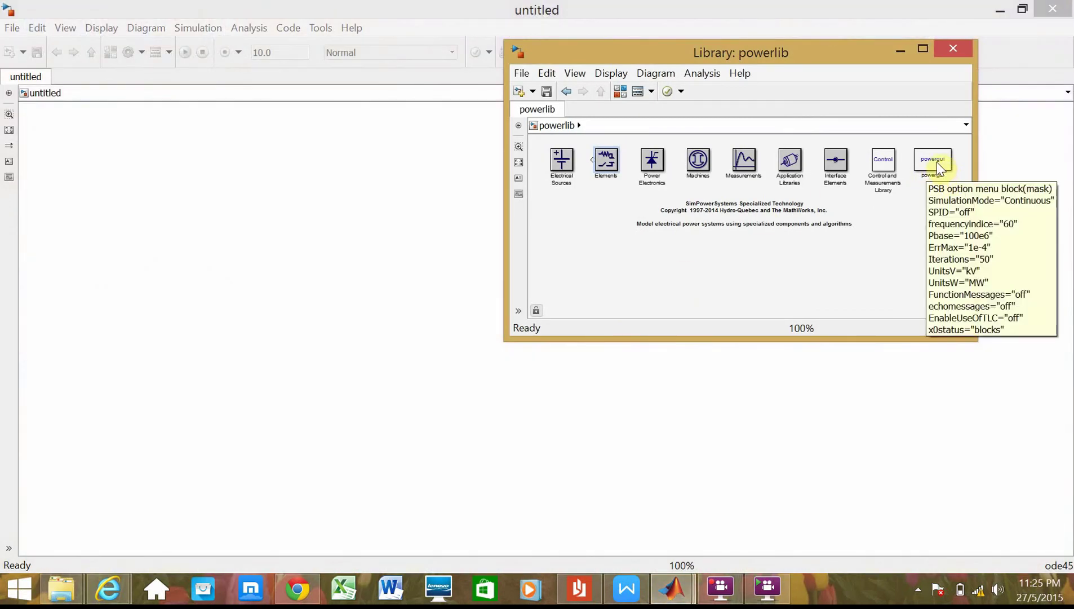
{"action": "left_click_drag", "start_coordinate": [937, 162], "coordinate": [84, 148]}
{"action": "scroll", "coordinate": [104, 176], "scroll_direction": "up", "scroll_amount": 1}
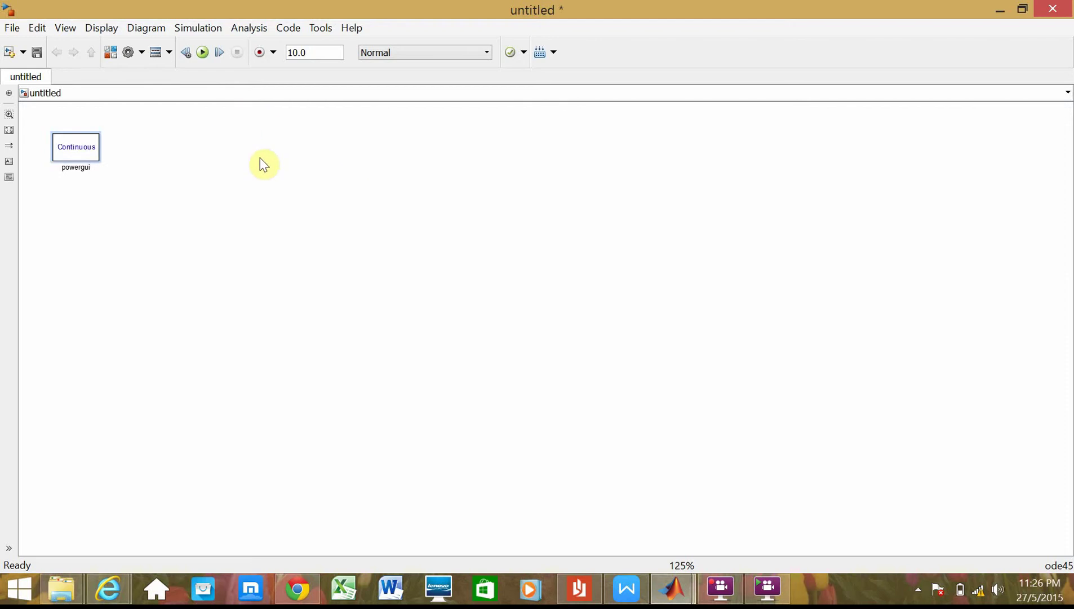
{"action": "scroll", "coordinate": [264, 163], "scroll_direction": "up", "scroll_amount": 1}
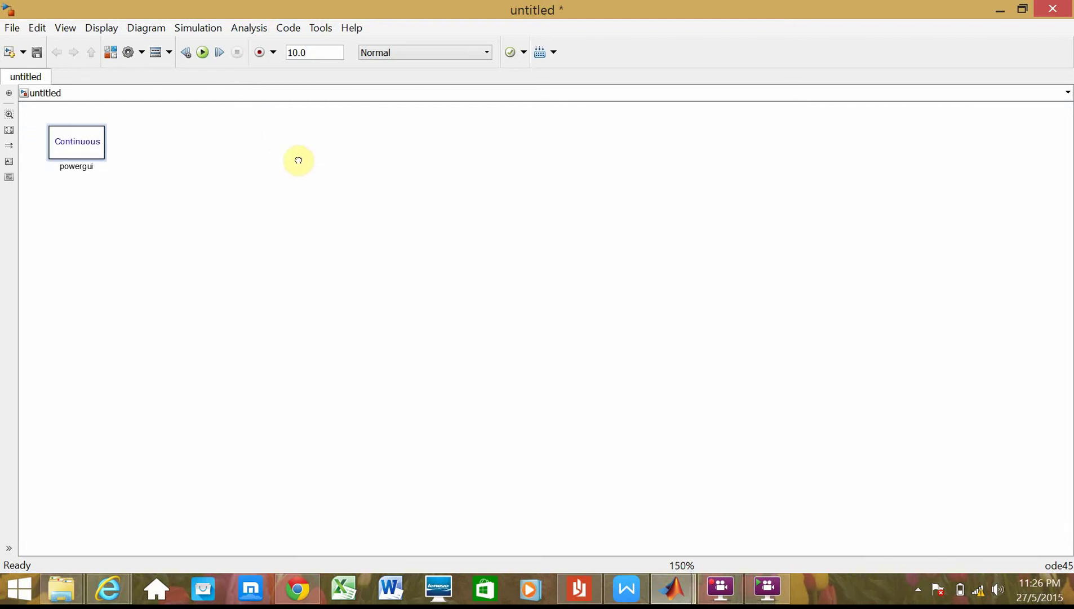
Step: Consult the assignment circuit and add a Controlled Voltage Source from powerlib's Electrical Sources to the model, below and to the right of powergui
{"action": "left_click", "coordinate": [681, 588]}
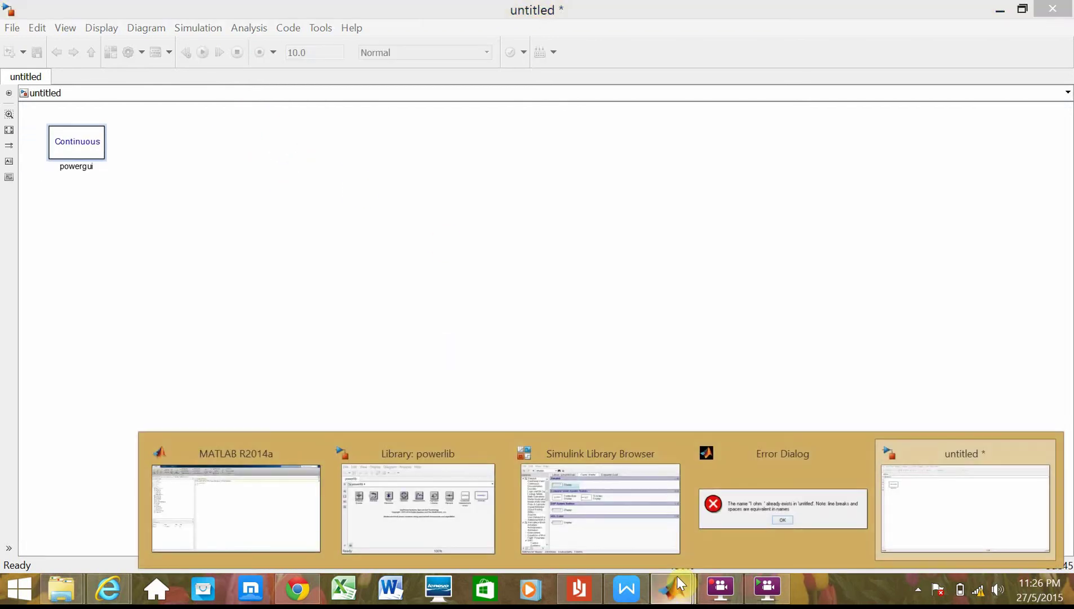
{"action": "left_click", "coordinate": [583, 581]}
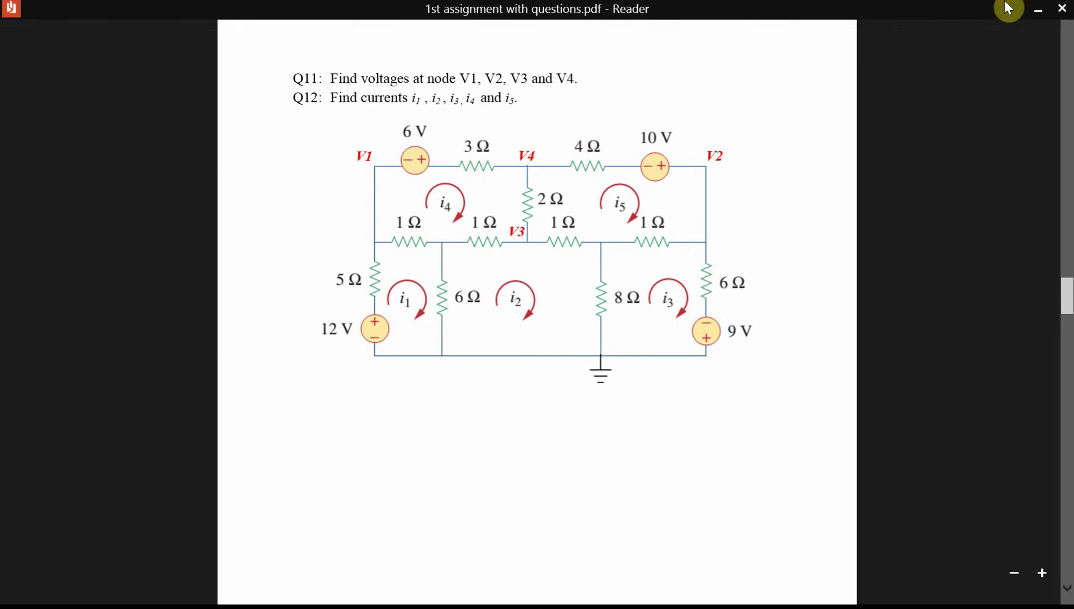
{"action": "left_click", "coordinate": [1033, 8]}
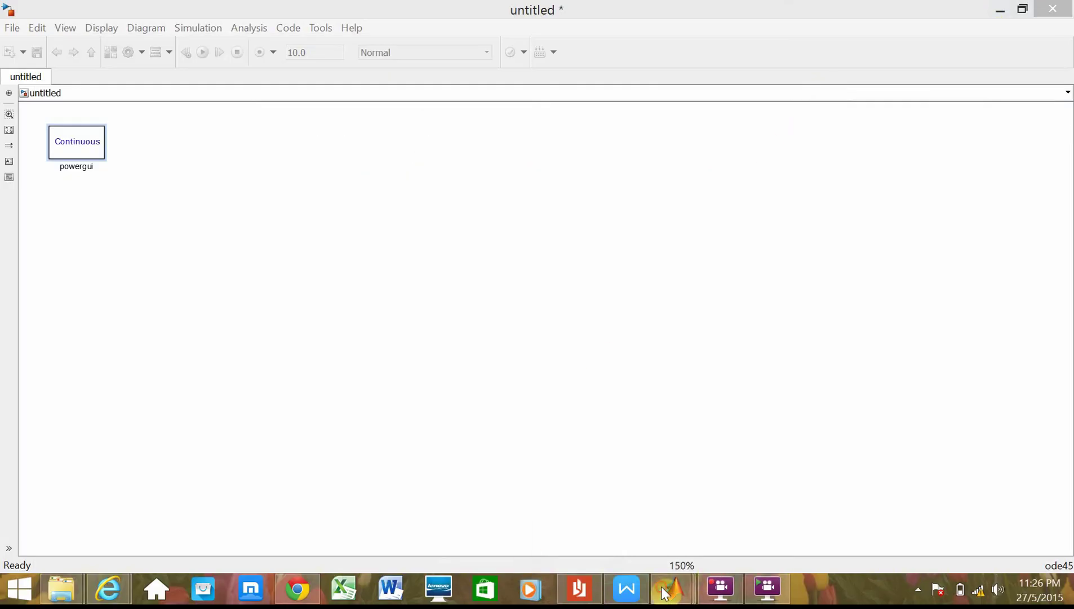
{"action": "mouse_move", "coordinate": [672, 587]}
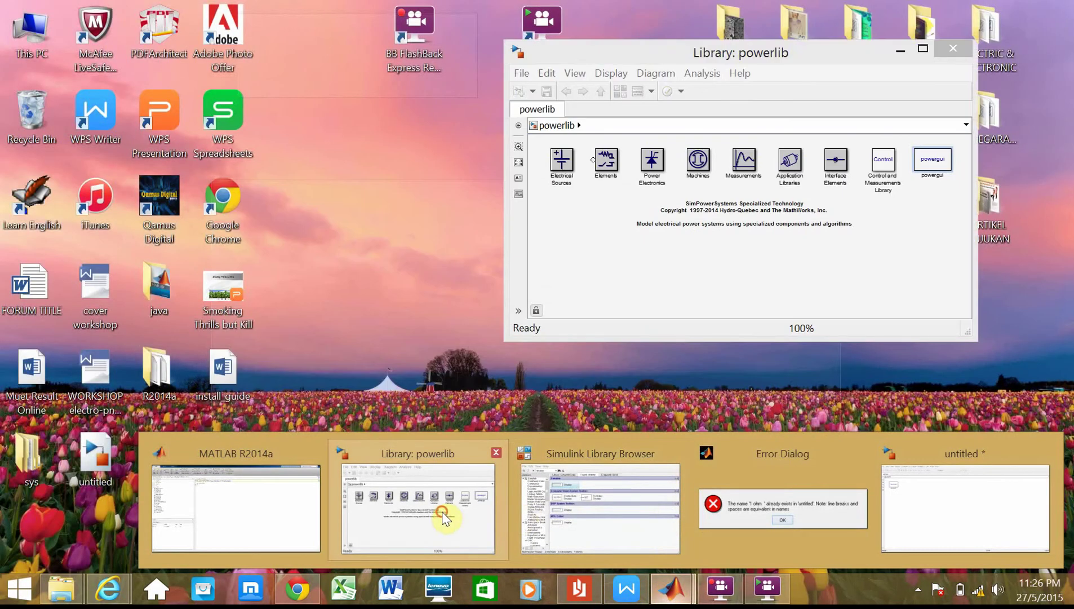
{"action": "left_click", "coordinate": [443, 511]}
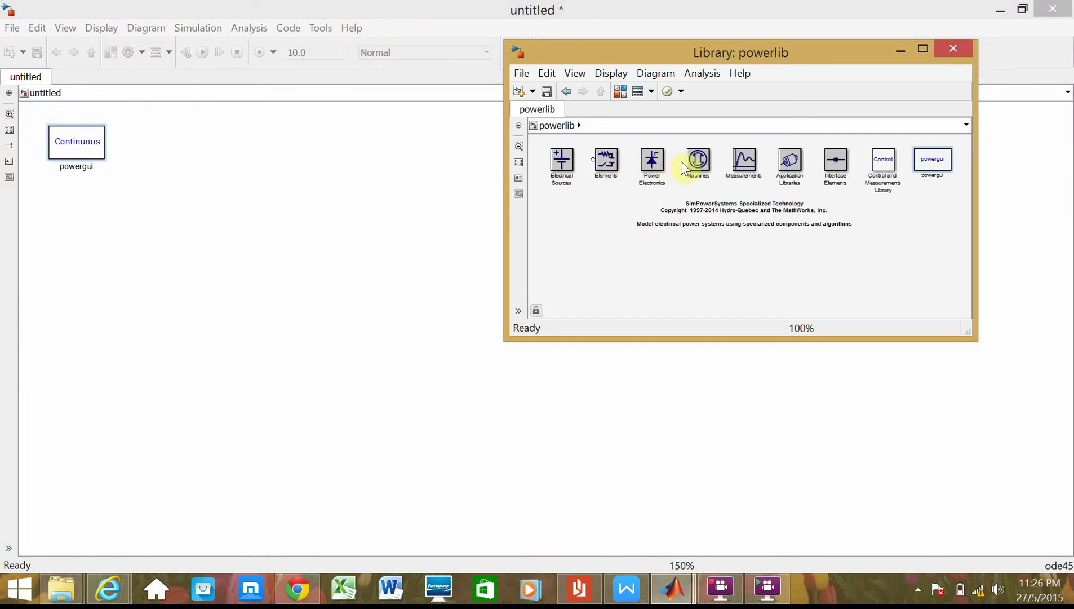
{"action": "double_click", "coordinate": [569, 168]}
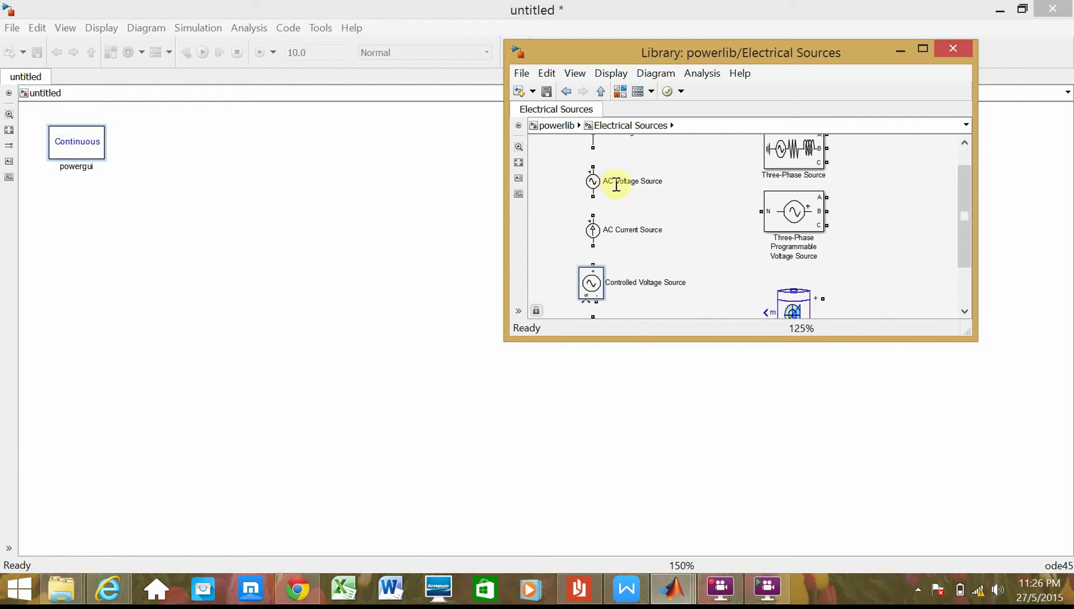
{"action": "mouse_move", "coordinate": [617, 289]}
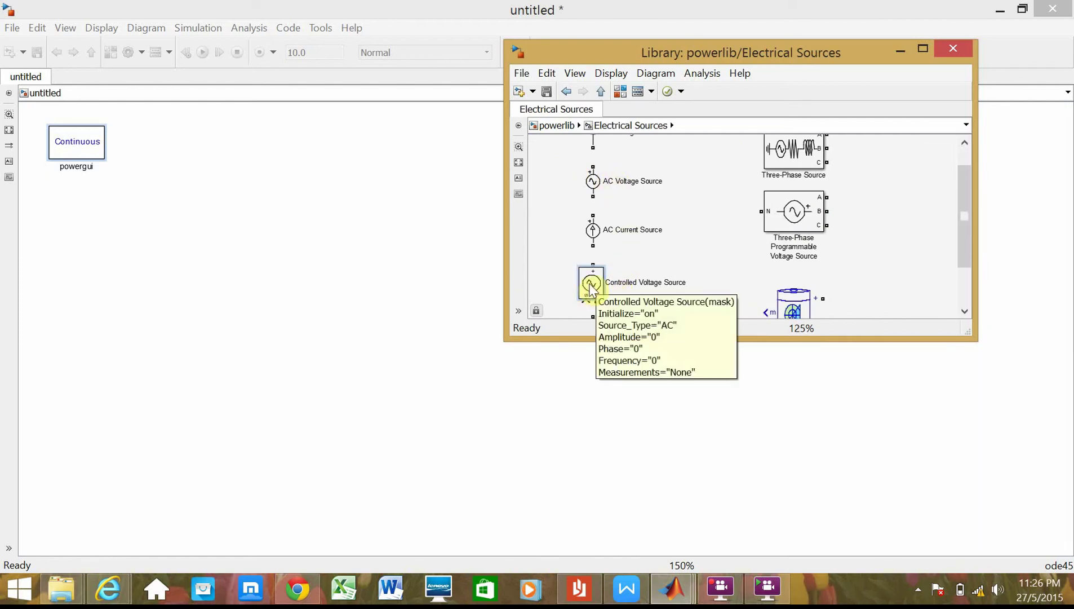
{"action": "left_click_drag", "start_coordinate": [590, 288], "coordinate": [325, 215]}
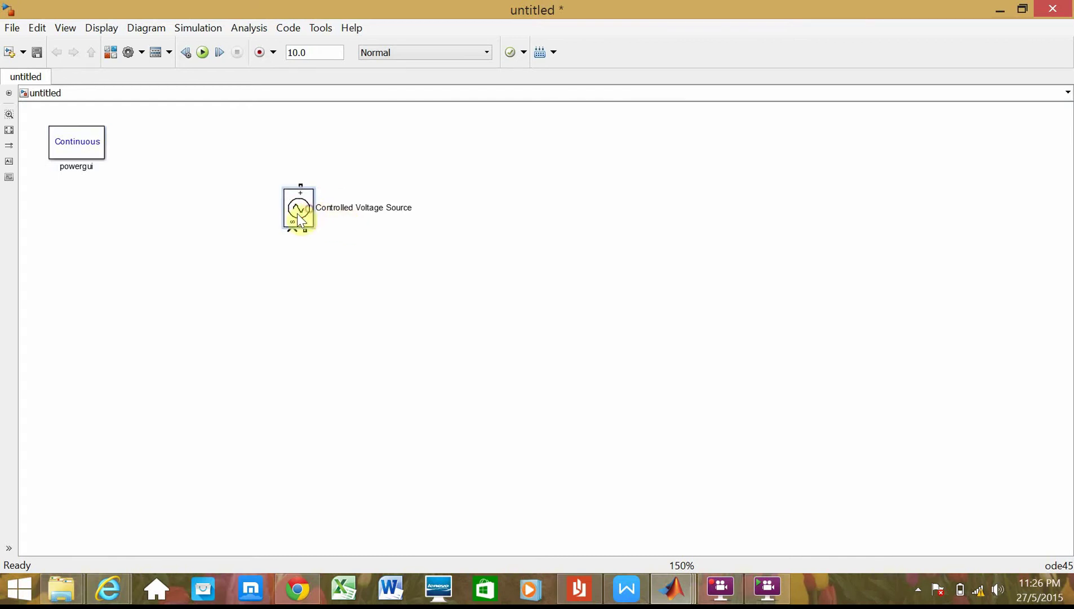
{"action": "left_click", "coordinate": [299, 227]}
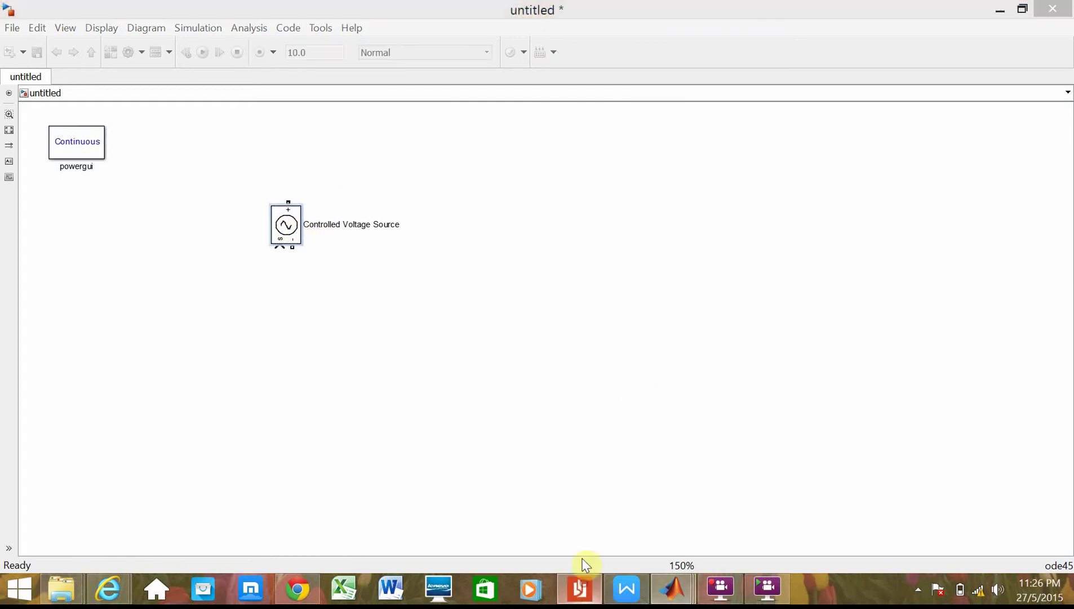
{"action": "left_click", "coordinate": [580, 589]}
{"action": "left_click", "coordinate": [581, 588]}
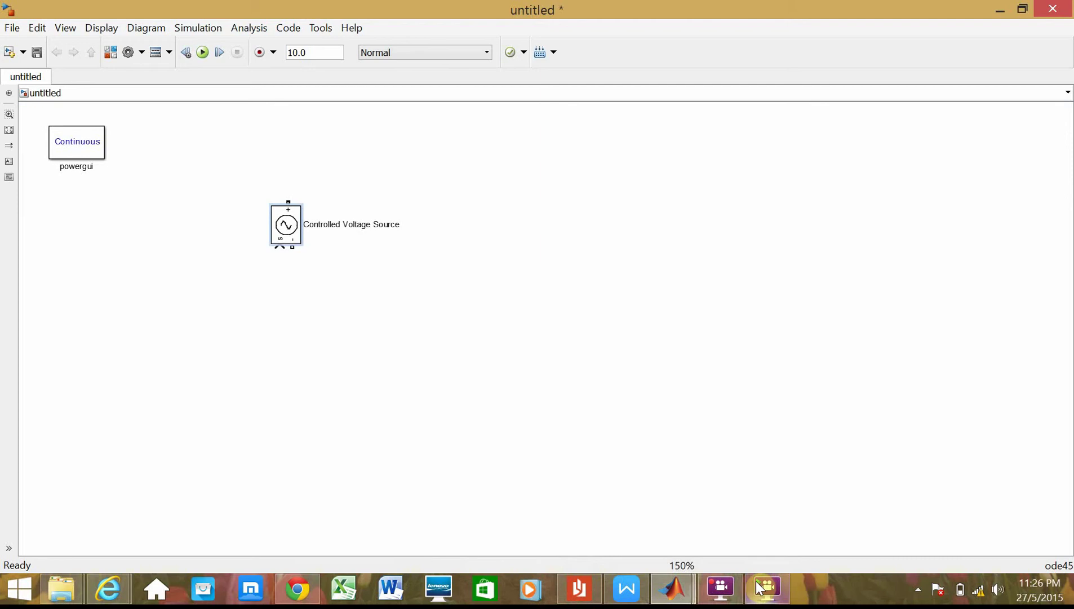
{"action": "left_click", "coordinate": [719, 587]}
{"action": "left_click", "coordinate": [522, 237]}
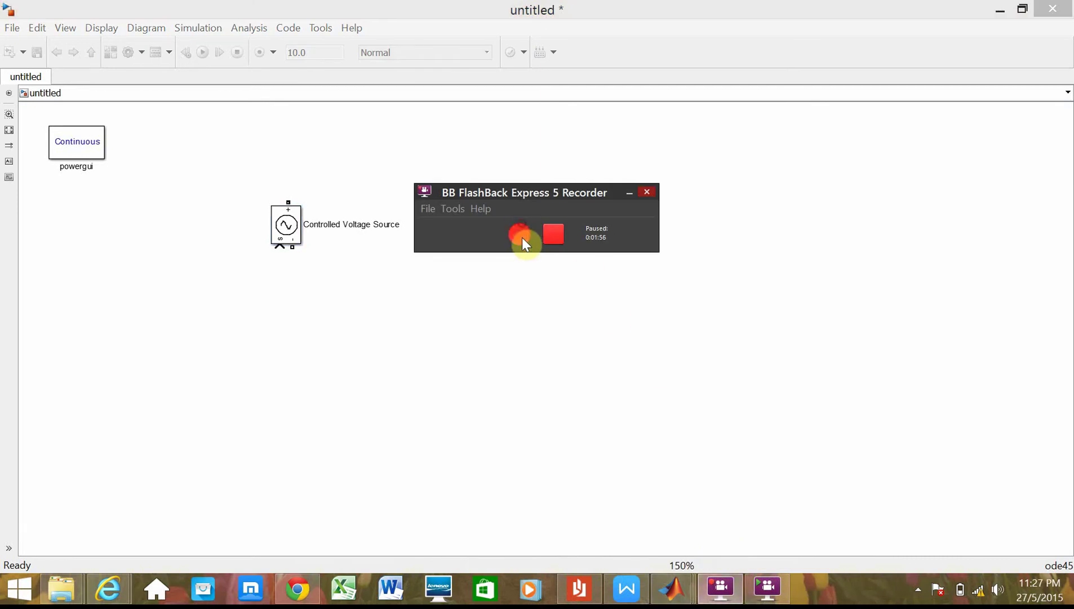
{"action": "left_click", "coordinate": [521, 333]}
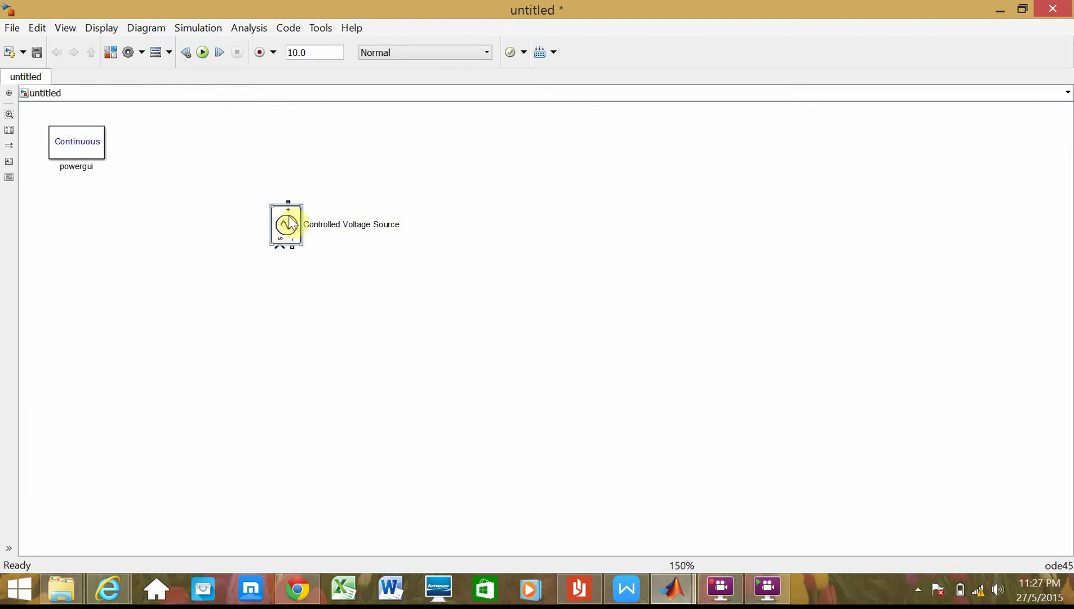
Step: Rotate the Controlled Voltage Source 90° clockwise, shift it slightly up and left, and check it against the assignment circuit
{"action": "key", "text": "ctrl+r"}
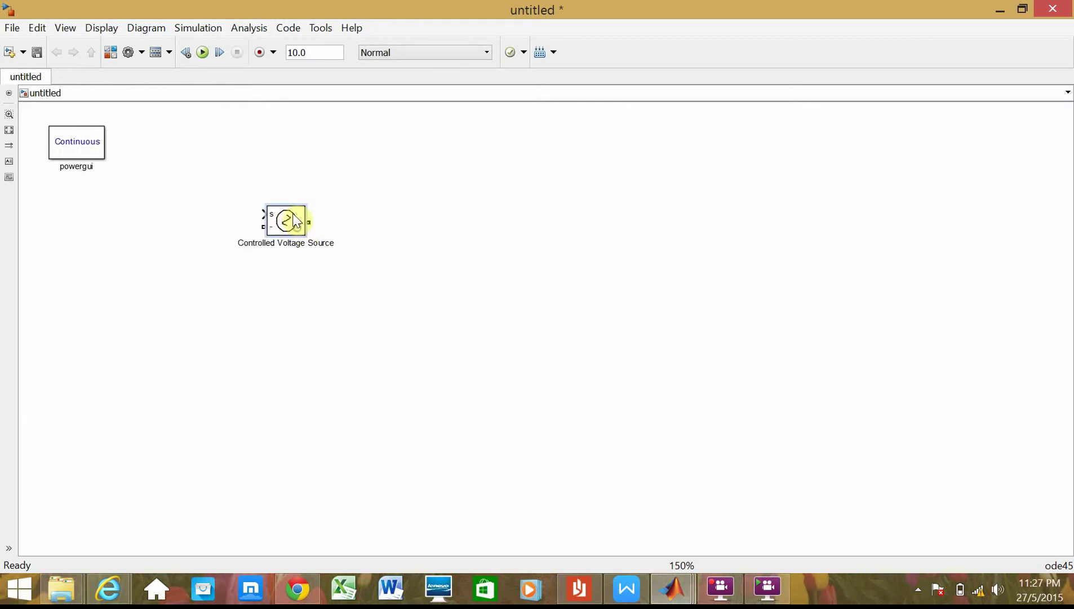
{"action": "left_click_drag", "start_coordinate": [301, 235], "coordinate": [296, 221]}
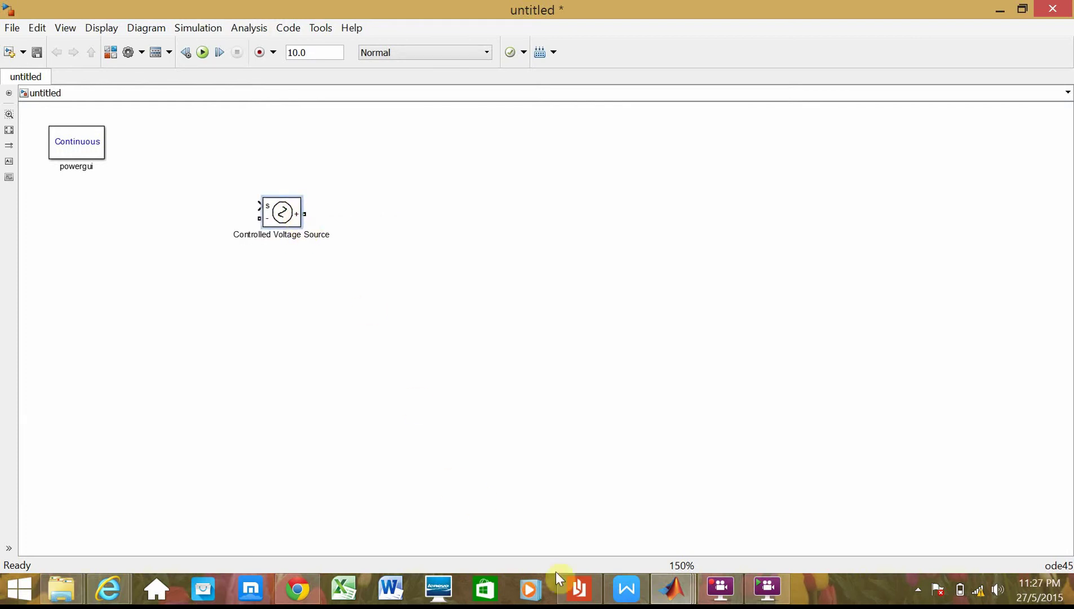
{"action": "left_click", "coordinate": [580, 586]}
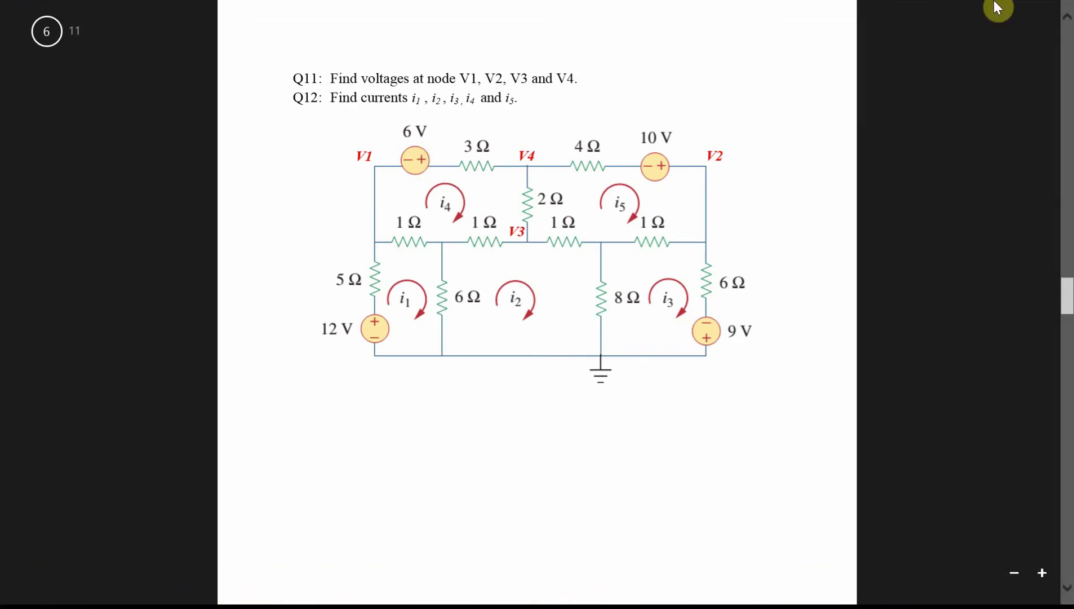
{"action": "left_click", "coordinate": [1045, 8]}
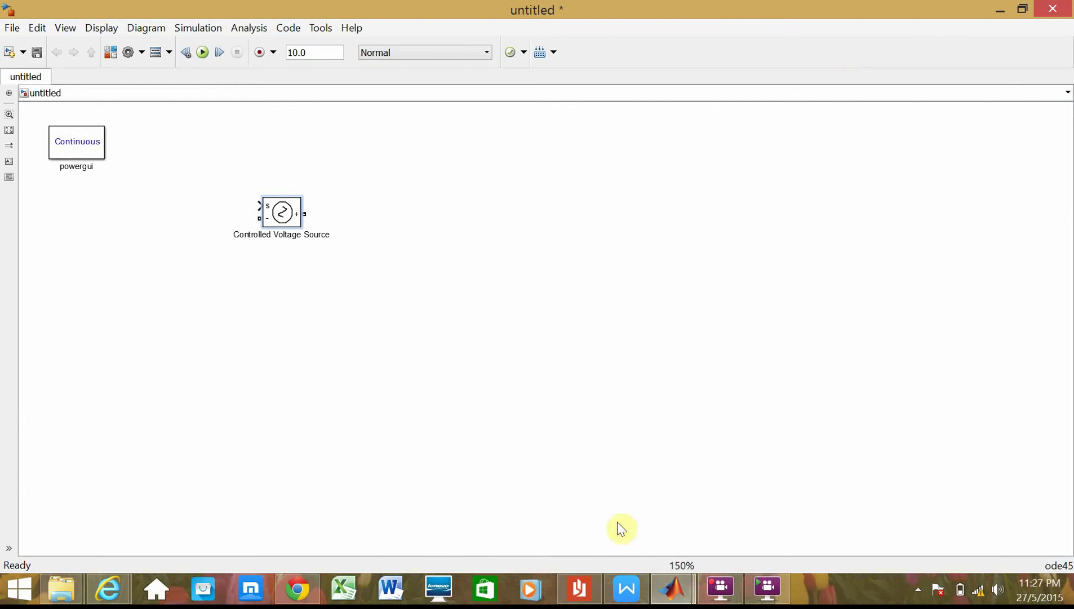
Step: Search the Simulink library for "constant", place a Constant block above the Controlled Voltage Source, and connect it to the source's s input
{"action": "left_click", "coordinate": [676, 586]}
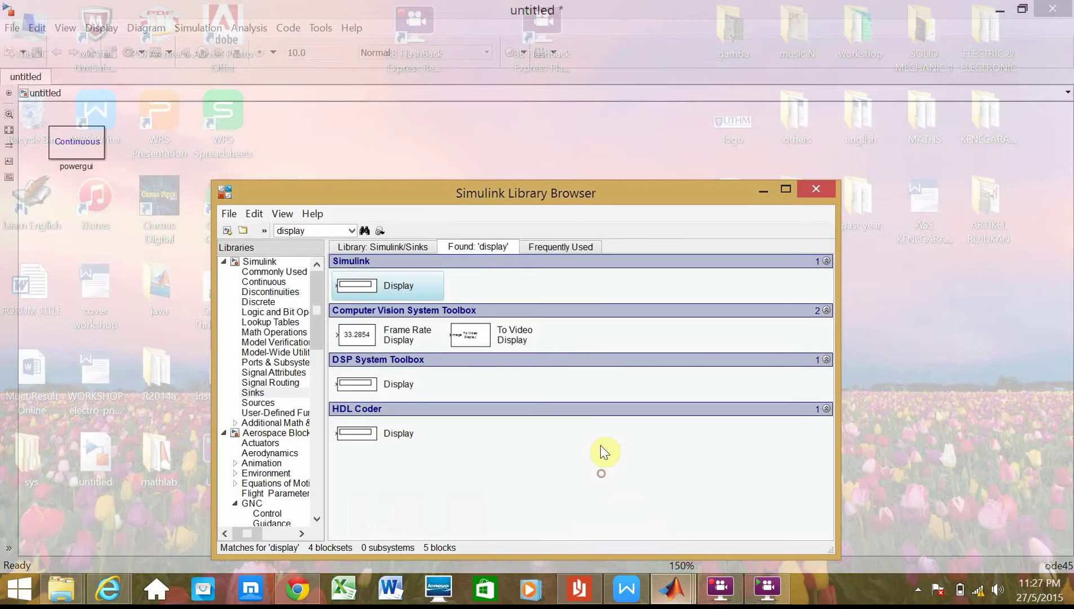
{"action": "left_click", "coordinate": [600, 448]}
{"action": "double_click", "coordinate": [336, 233]}
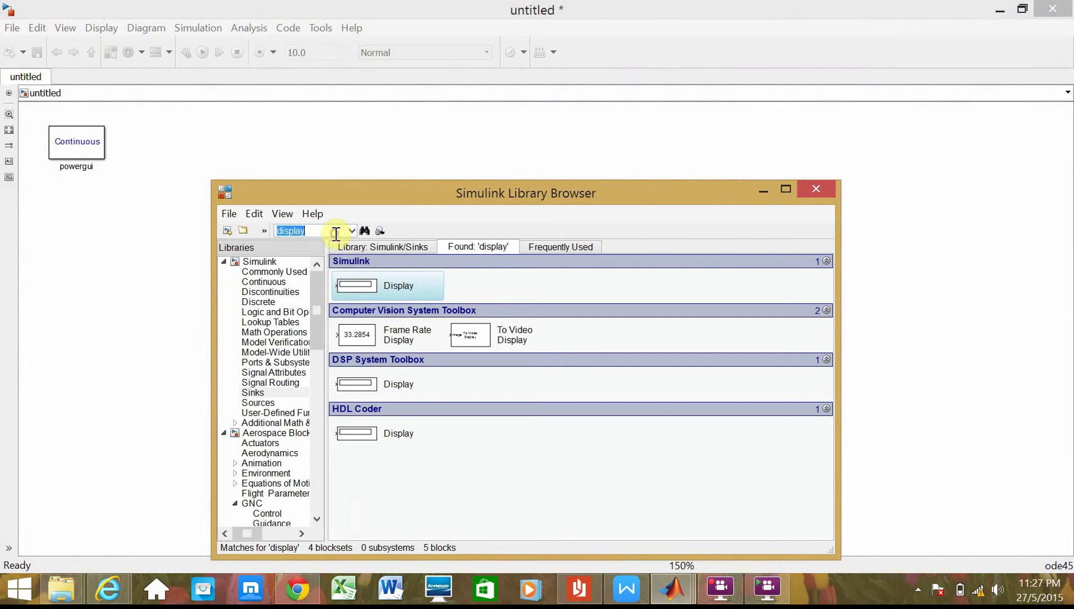
{"action": "type", "text": "cons"}
{"action": "key", "text": "Return"}
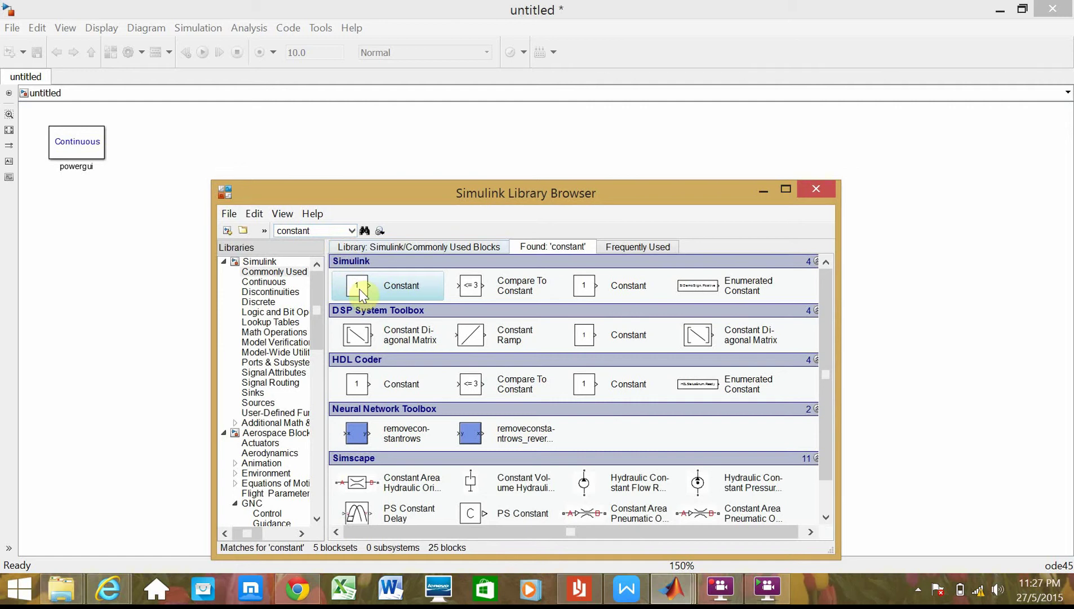
{"action": "left_click_drag", "start_coordinate": [360, 294], "coordinate": [289, 141]}
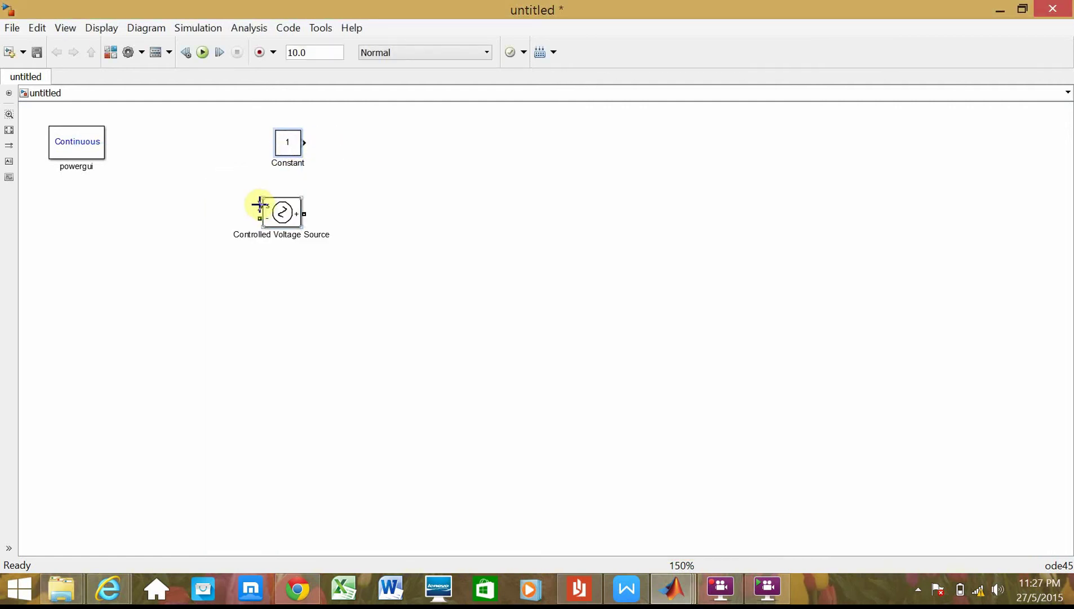
{"action": "left_click_drag", "start_coordinate": [259, 204], "coordinate": [301, 142]}
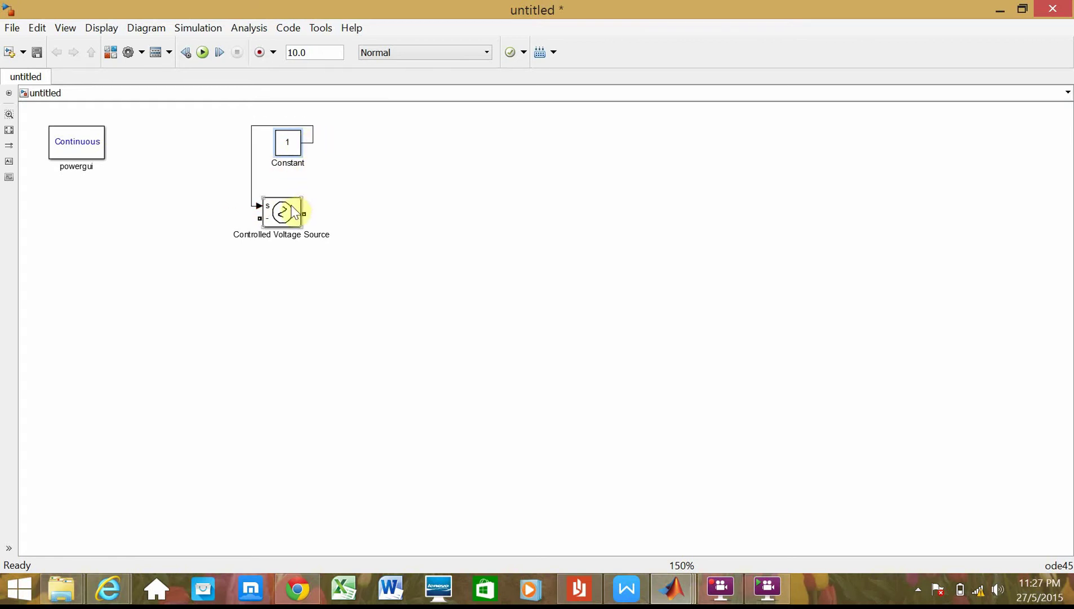
Step: Add a Series RLC Branch from powerlib's Elements library to the model, in line with and to the right of the Controlled Voltage Source
{"action": "mouse_move", "coordinate": [684, 589]}
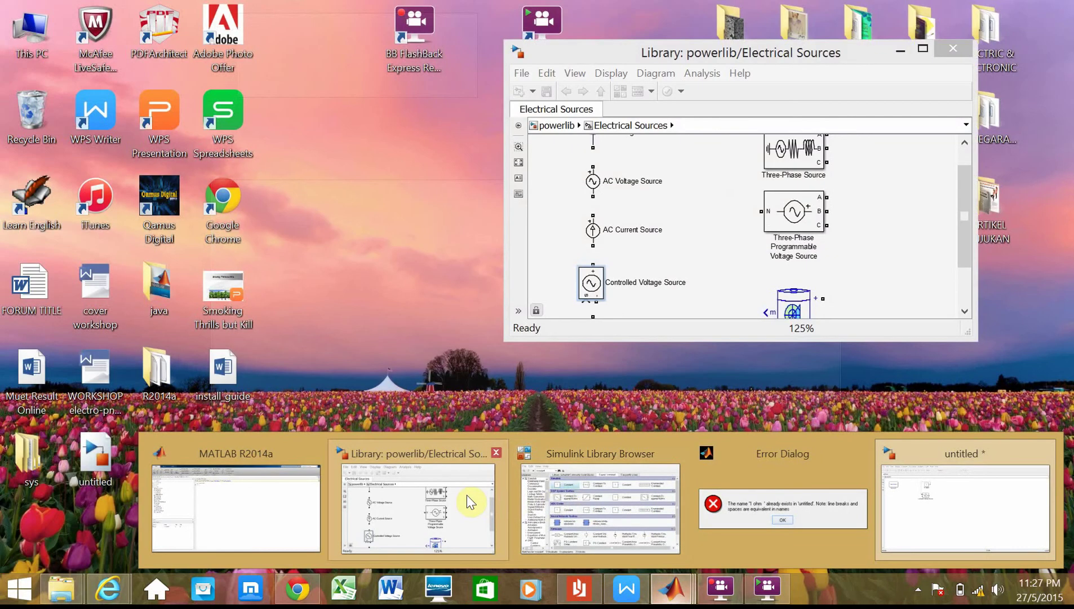
{"action": "left_click", "coordinate": [467, 495]}
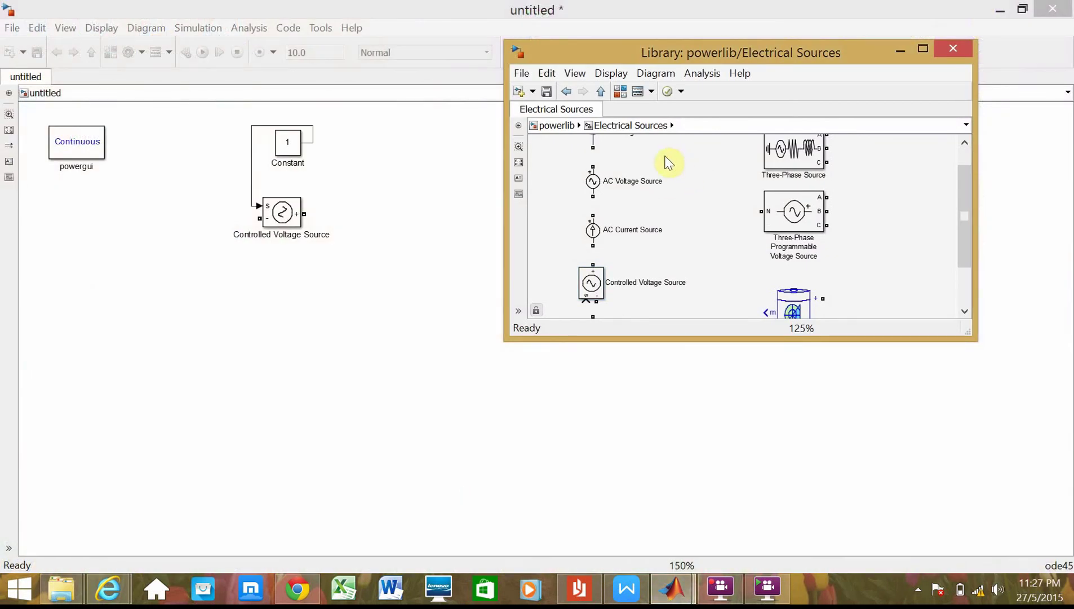
{"action": "left_click", "coordinate": [556, 125]}
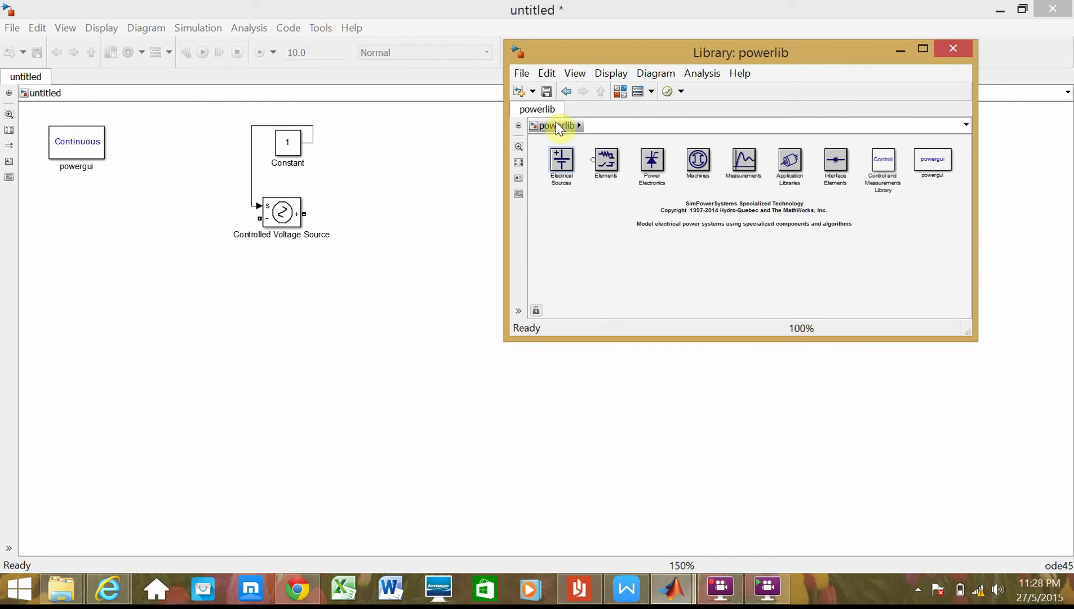
{"action": "double_click", "coordinate": [603, 164]}
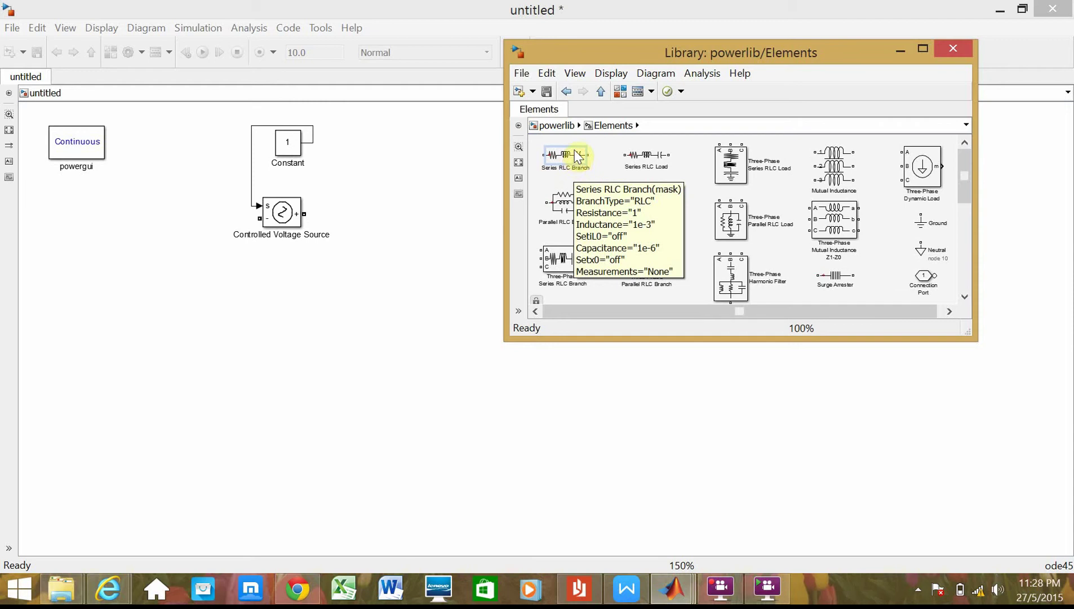
{"action": "left_click_drag", "start_coordinate": [574, 159], "coordinate": [449, 221]}
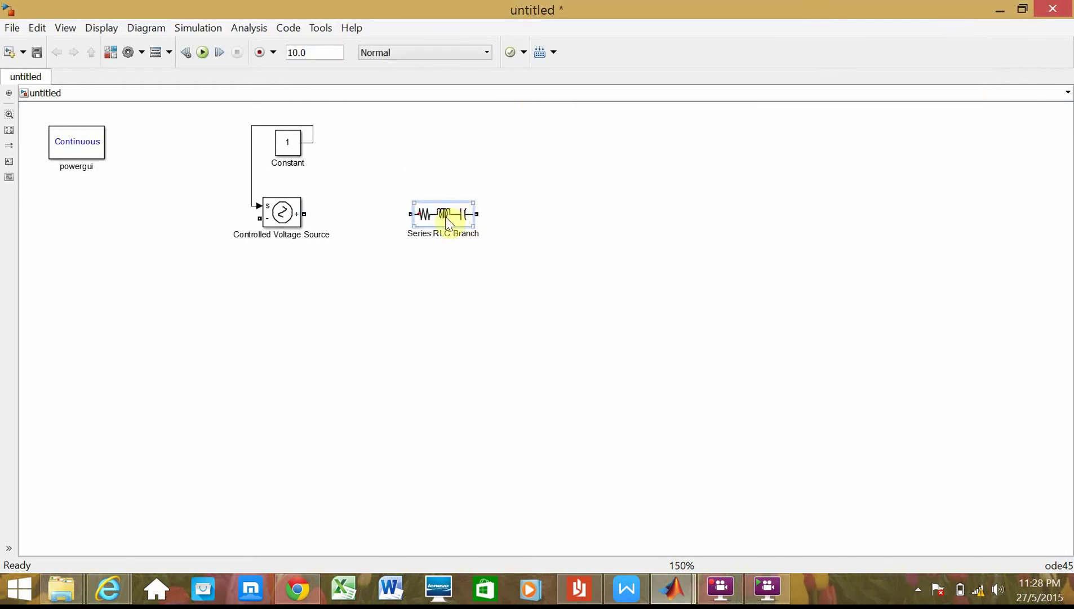
Step: Set the Series RLC Branch to branch type R with a resistance of 3 ohms, checking the value in the assignment circuit
{"action": "double_click", "coordinate": [447, 220]}
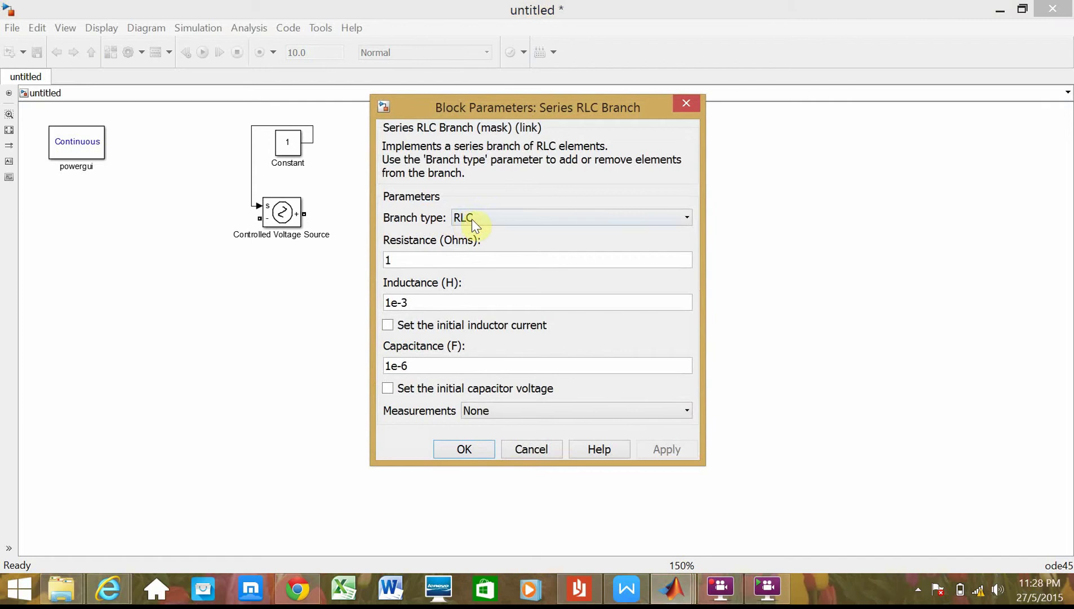
{"action": "left_click", "coordinate": [472, 220]}
{"action": "left_click", "coordinate": [470, 251]}
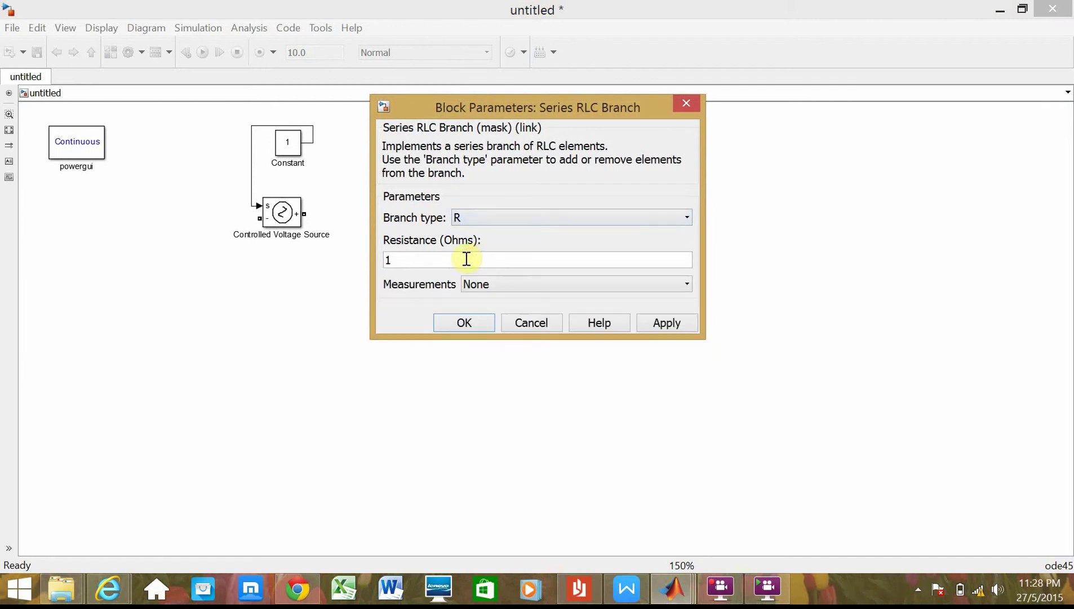
{"action": "double_click", "coordinate": [466, 258]}
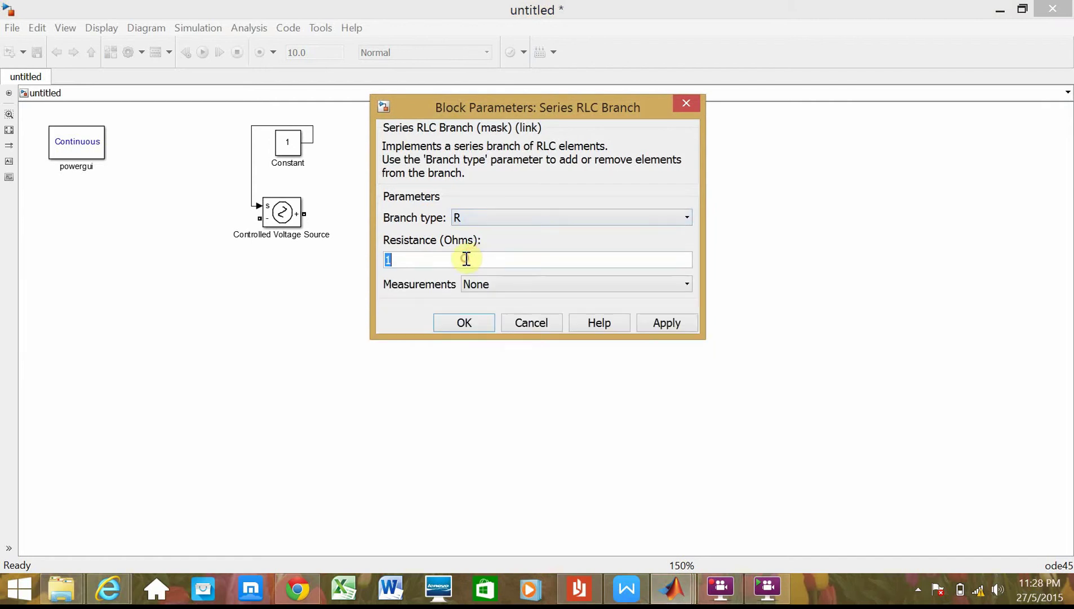
{"action": "left_click", "coordinate": [597, 595]}
{"action": "left_click", "coordinate": [598, 595]}
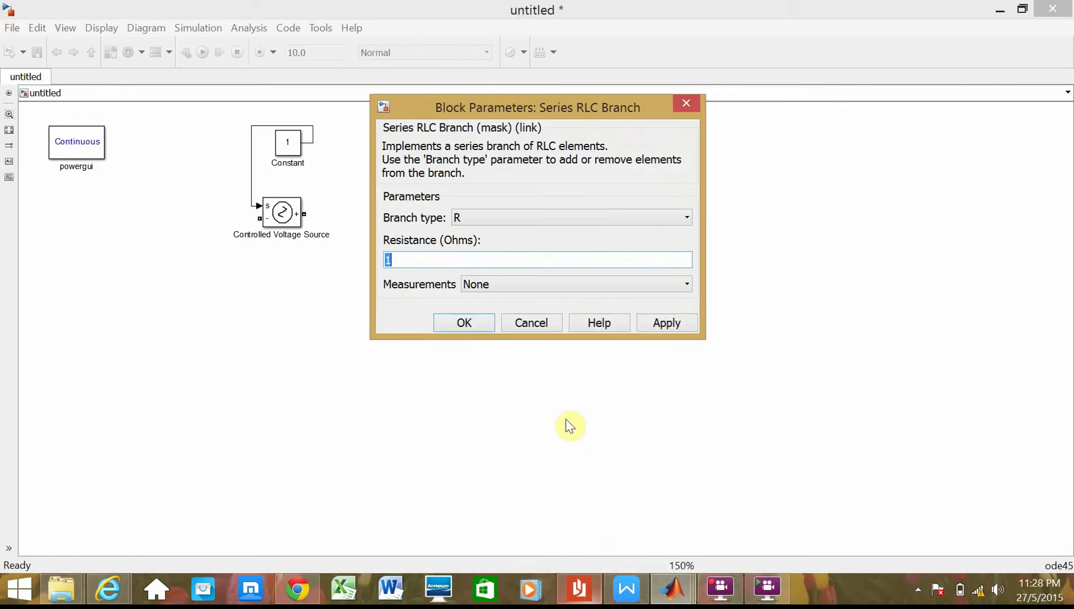
{"action": "type", "text": "3"}
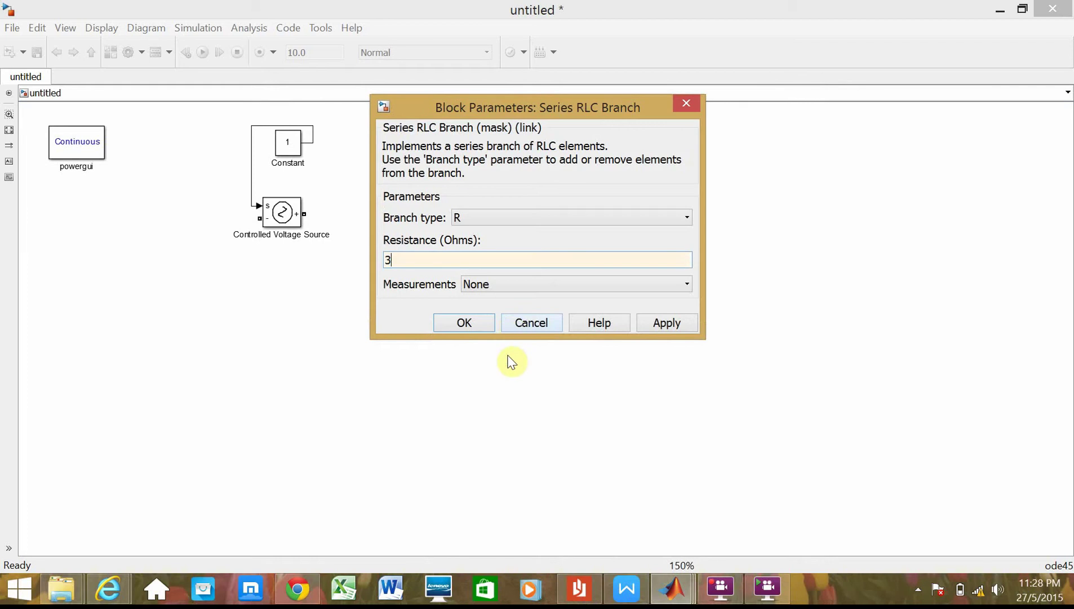
{"action": "left_click", "coordinate": [479, 323]}
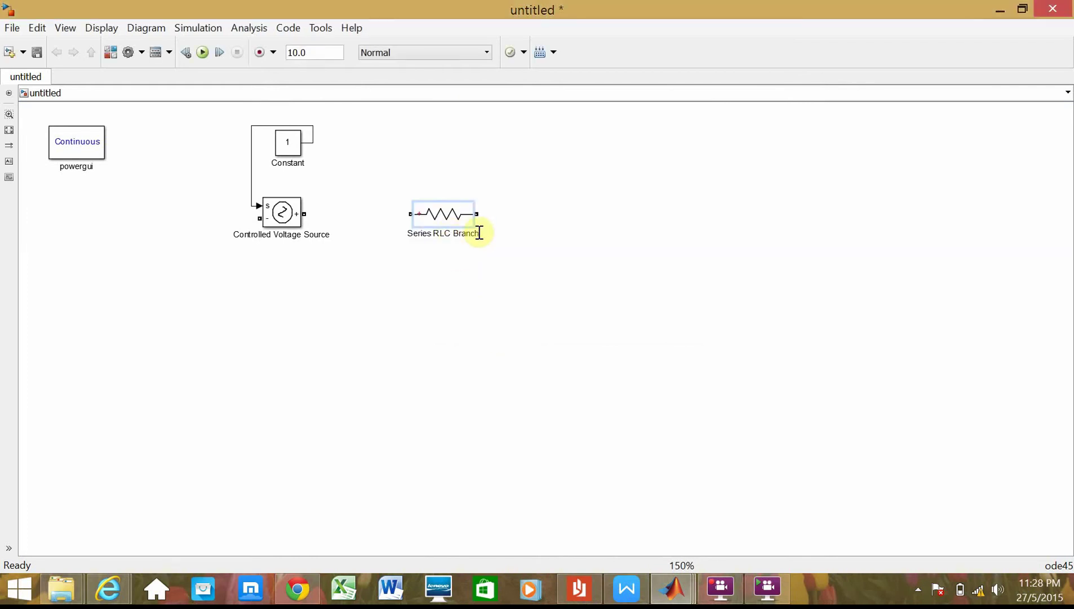
Step: Rename the resistor block "3 ohm" and connect its left terminal to the Controlled Voltage Source's + terminal
{"action": "left_click_drag", "start_coordinate": [479, 232], "coordinate": [399, 232]}
{"action": "type", "text": "3 ohm"}
{"action": "left_click", "coordinate": [446, 272]}
{"action": "left_click_drag", "start_coordinate": [411, 214], "coordinate": [305, 212]}
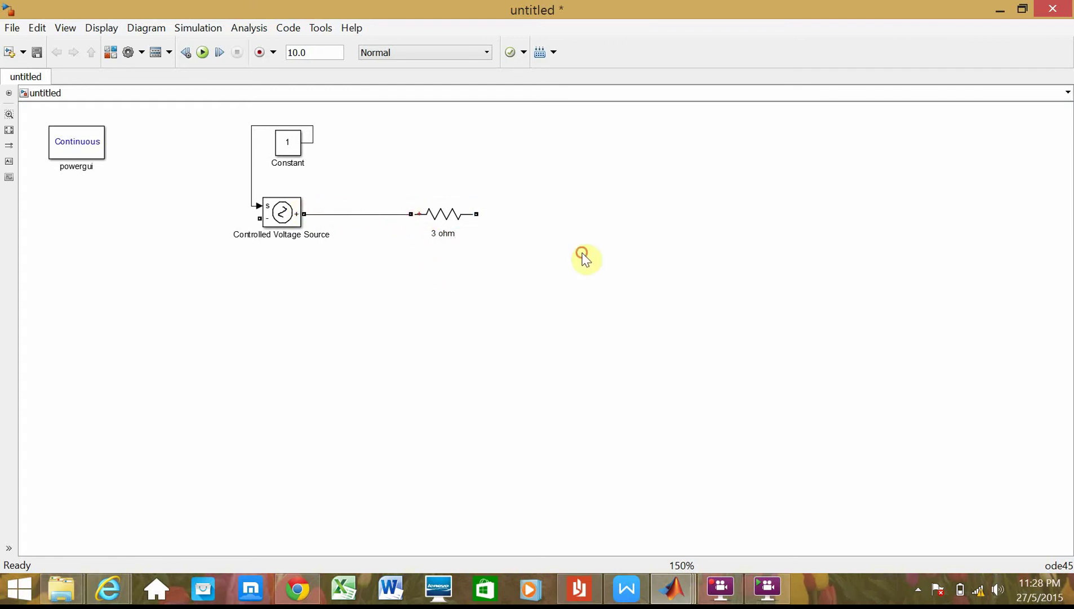
Step: Duplicate the 3 ohm resistor and place the copy in line to its right, leaving a gap for wiring
{"action": "left_click", "coordinate": [438, 213]}
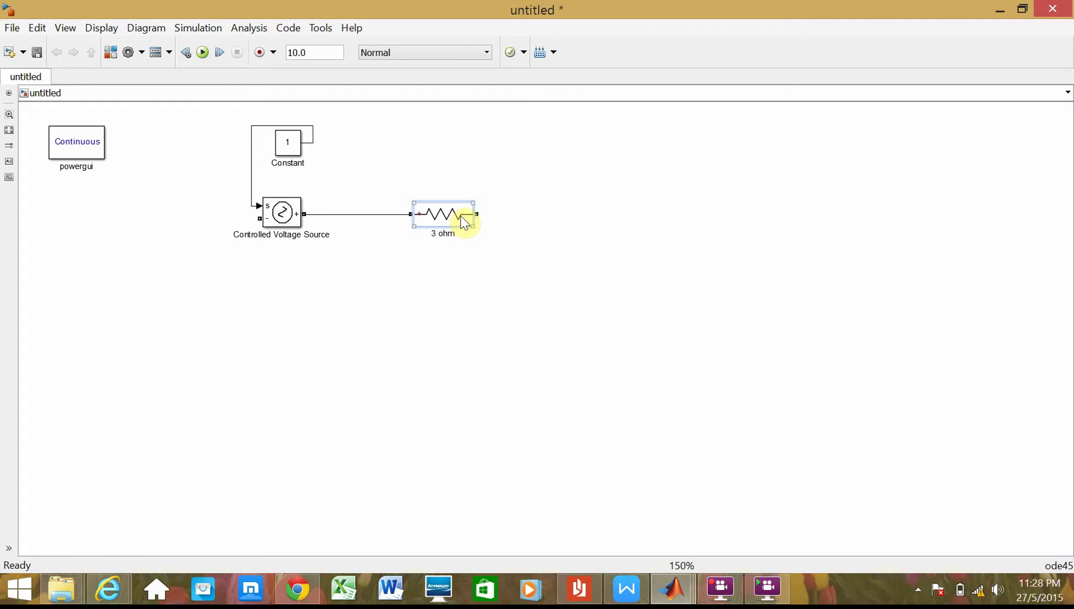
{"action": "left_click", "coordinate": [504, 229]}
{"action": "key", "text": "ctrl+v"}
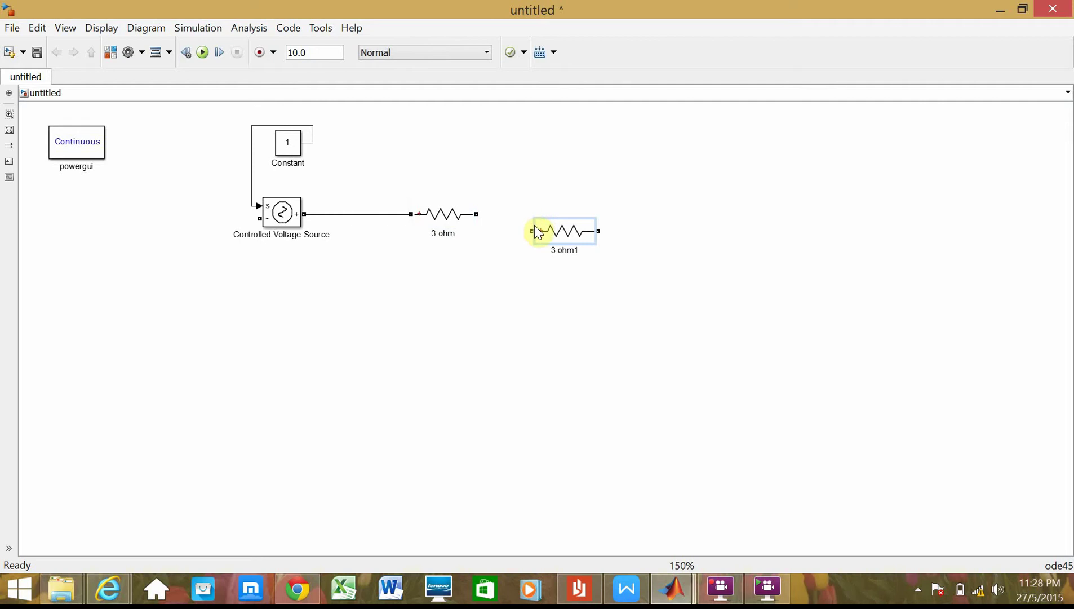
{"action": "left_click_drag", "start_coordinate": [565, 228], "coordinate": [567, 225]}
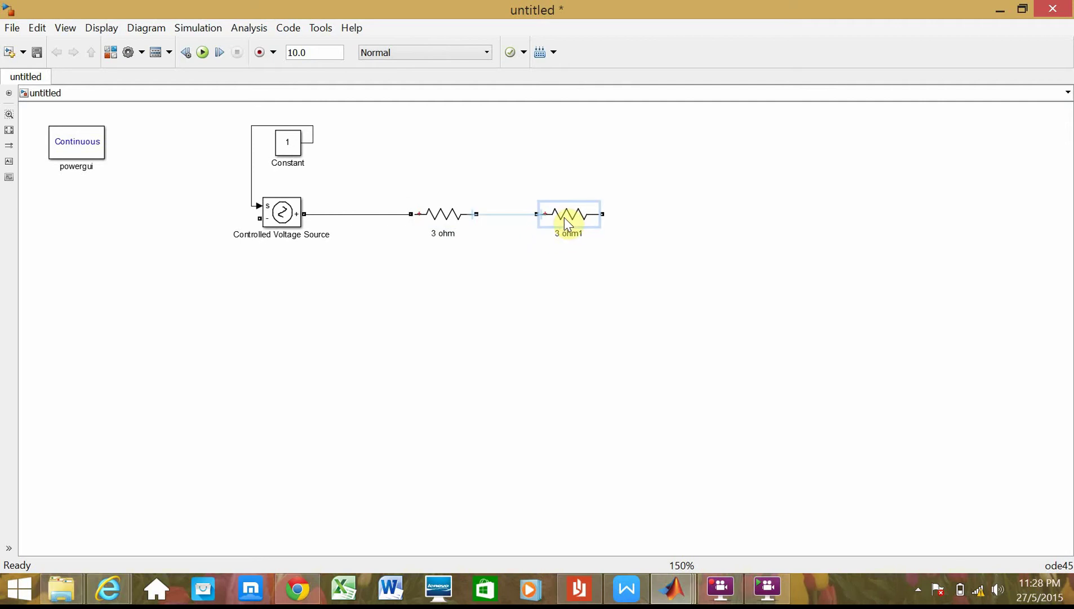
{"action": "left_click_drag", "start_coordinate": [566, 223], "coordinate": [596, 222]}
Step: Consult the assignment circuit and set the copied resistor's resistance to 4 ohms
{"action": "left_click", "coordinate": [581, 592]}
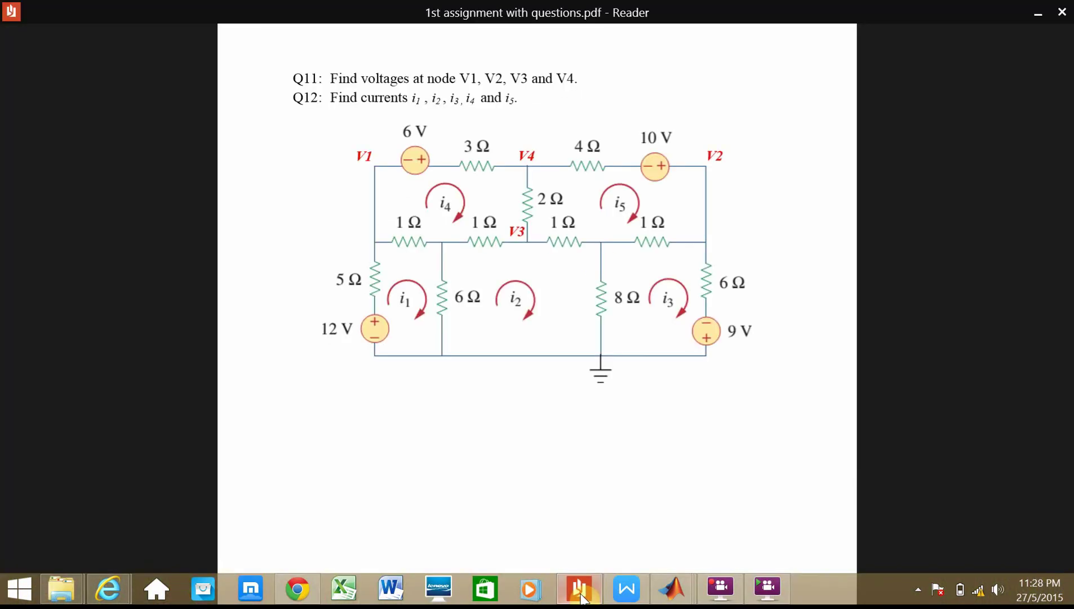
{"action": "left_click", "coordinate": [580, 592]}
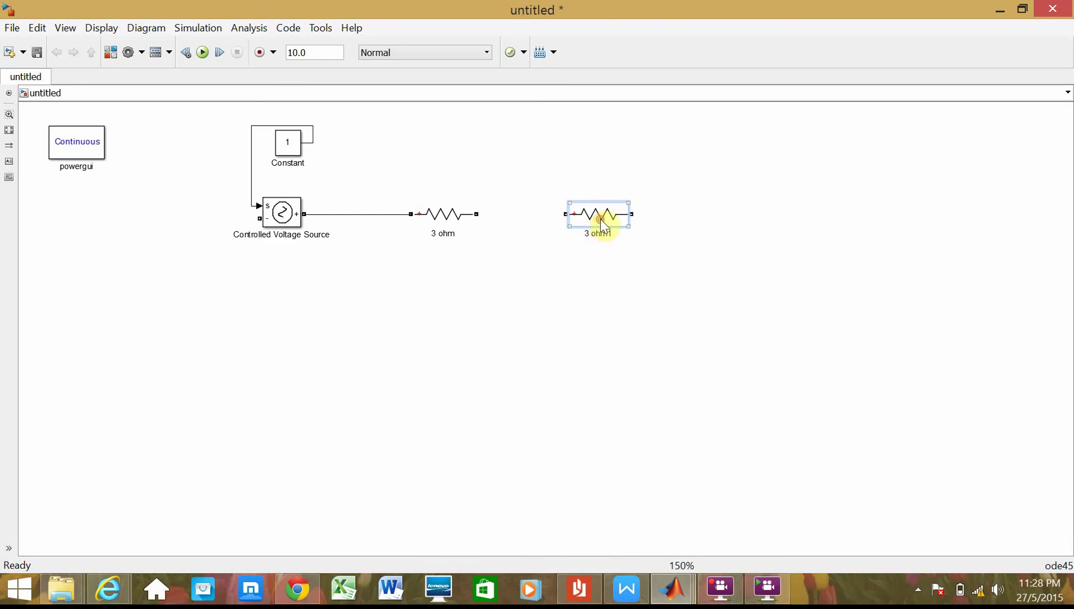
{"action": "double_click", "coordinate": [601, 219]}
{"action": "double_click", "coordinate": [495, 321]}
{"action": "type", "text": "4"}
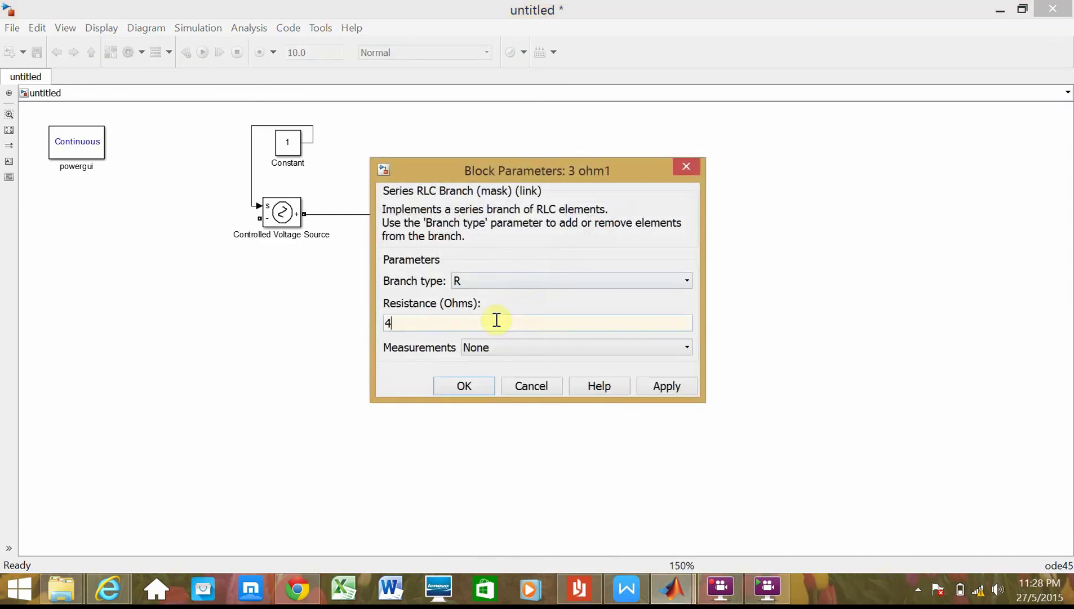
{"action": "left_click", "coordinate": [464, 385]}
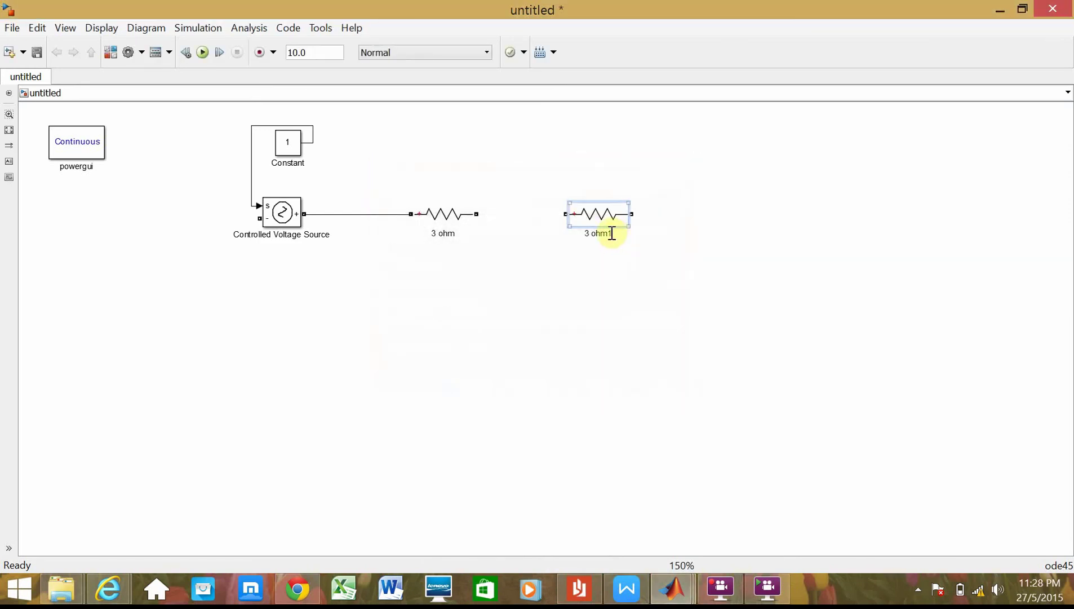
Step: Rename the copied resistor "4 ohm" and connect the 3 ohm resistor's right terminal to its left terminal
{"action": "double_click", "coordinate": [611, 234]}
{"action": "left_click", "coordinate": [580, 233], "text": "shift"}
{"action": "key", "text": "BackSpace"}
{"action": "left_click", "coordinate": [518, 218]}
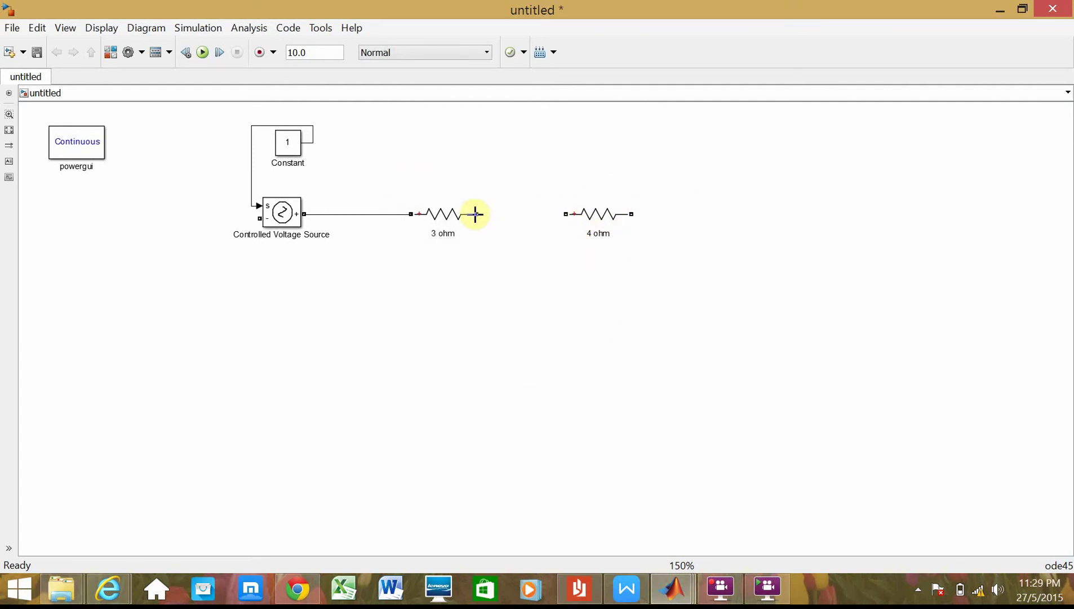
{"action": "left_click_drag", "start_coordinate": [475, 213], "coordinate": [566, 213]}
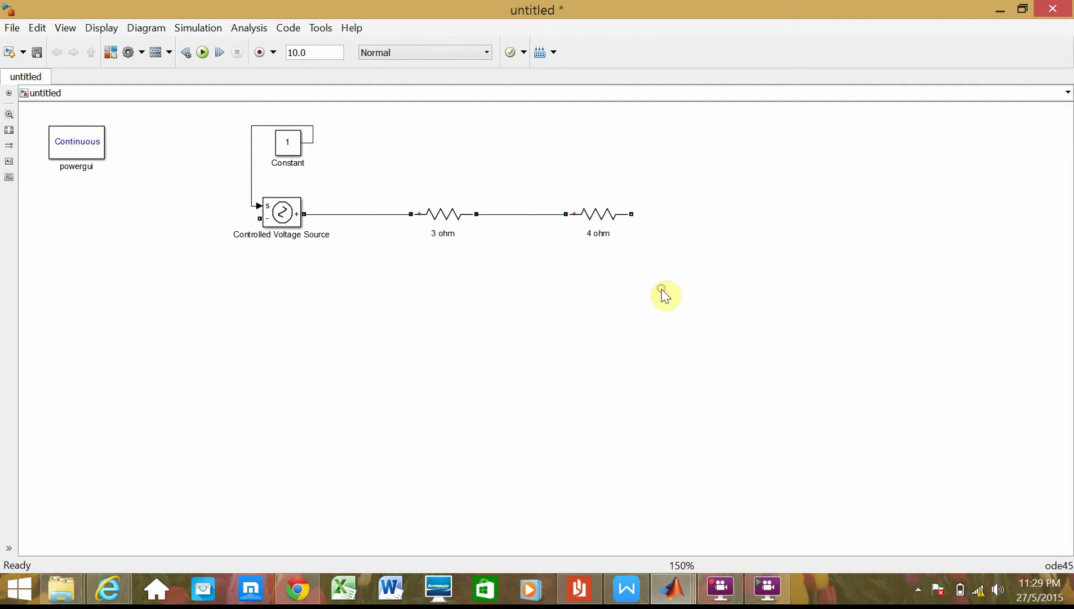
Step: Duplicate the Controlled Voltage Source and place the copy to the right of the 4 ohm resistor, its - terminal level with the resistor
{"action": "left_click", "coordinate": [289, 221]}
{"action": "key", "text": "ctrl+v"}
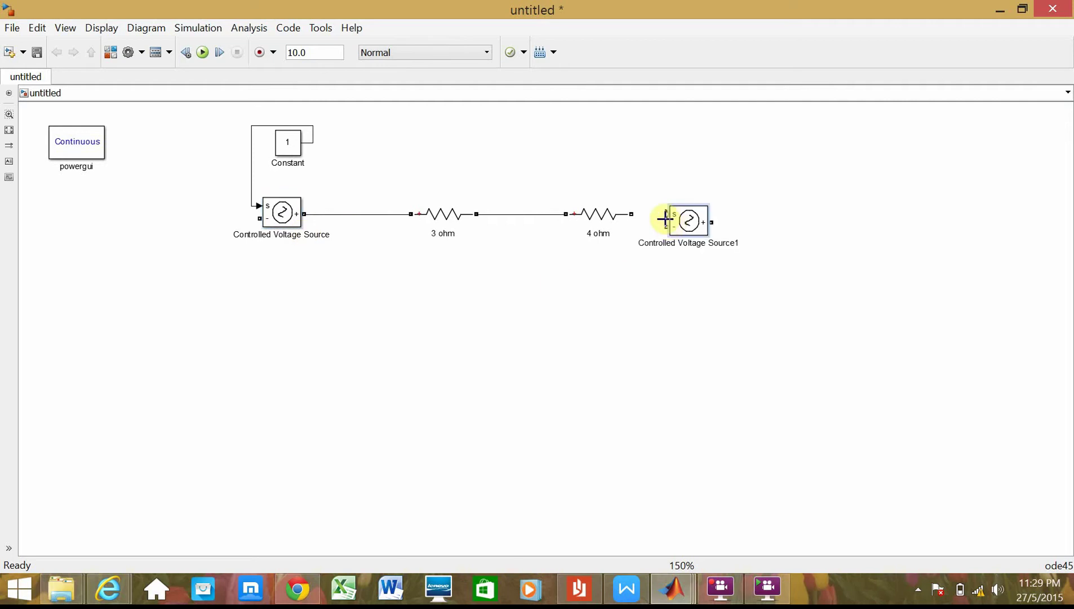
{"action": "left_click_drag", "start_coordinate": [689, 221], "coordinate": [698, 209]}
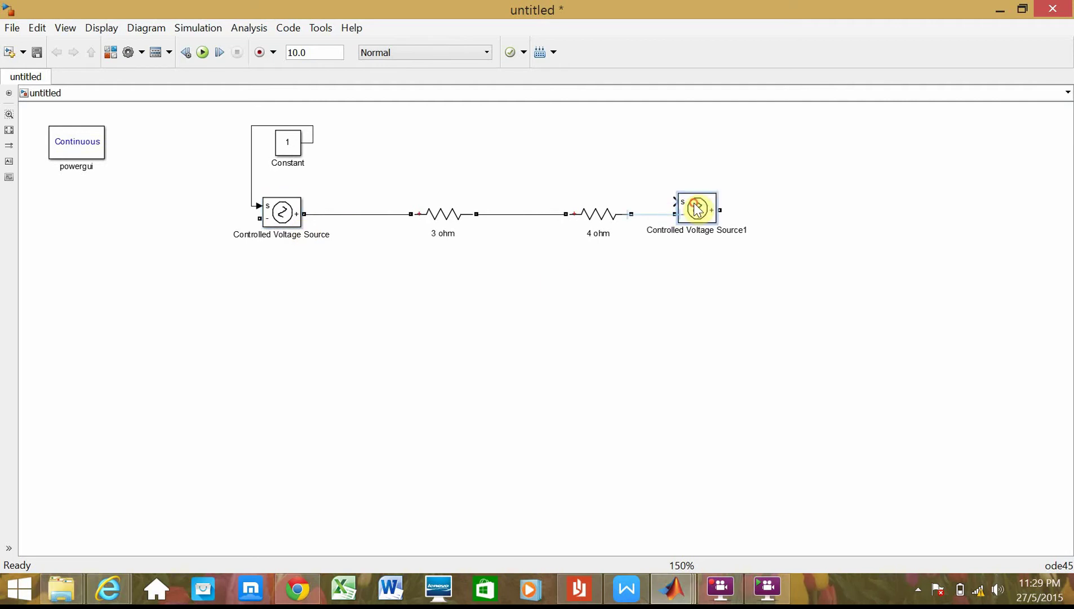
Step: Duplicate the Constant block and place the copy above and to the right of the second voltage source, level with the original
{"action": "left_click", "coordinate": [292, 142]}
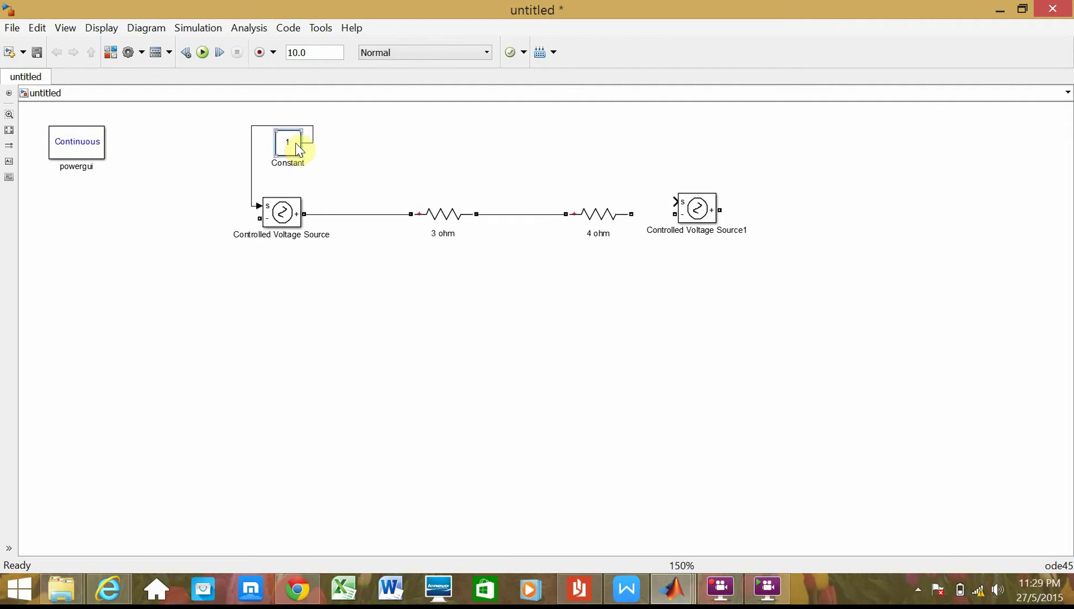
{"action": "key", "text": "ctrl+c"}
{"action": "key", "text": "ctrl+v"}
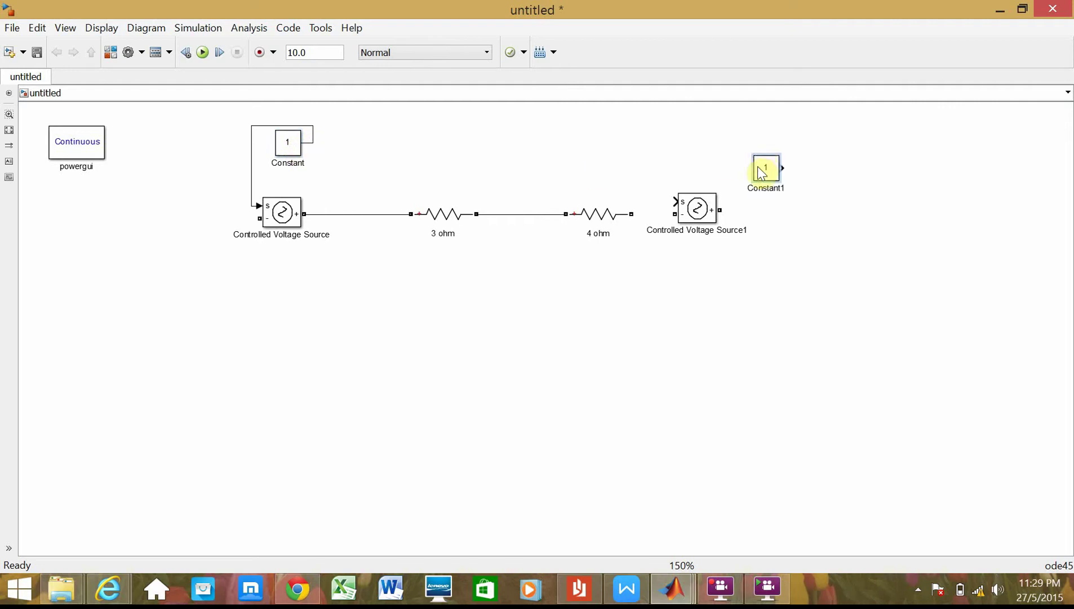
{"action": "left_click_drag", "start_coordinate": [761, 171], "coordinate": [751, 146]}
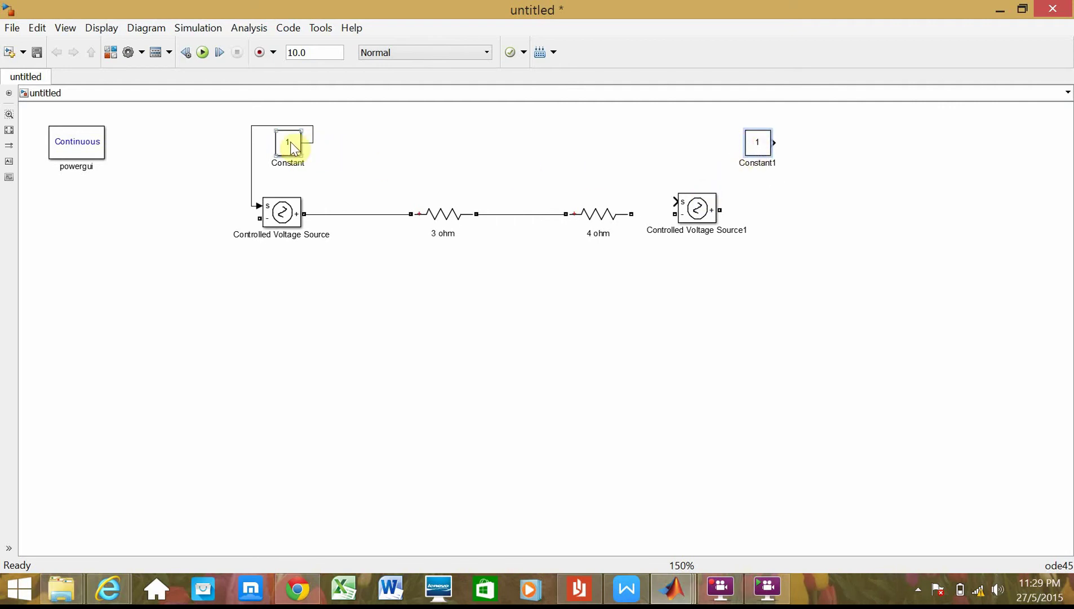
{"action": "left_click", "coordinate": [438, 402]}
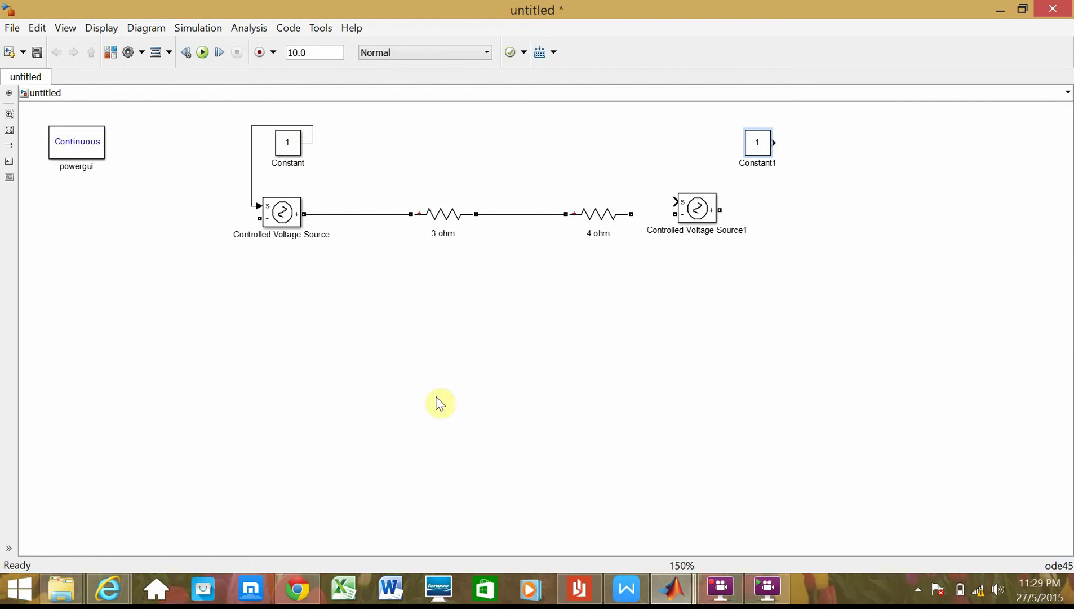
Step: Check the source voltages in the assignment circuit and set the first Constant's value to 6 and the second's to 10
{"action": "left_click", "coordinate": [597, 589]}
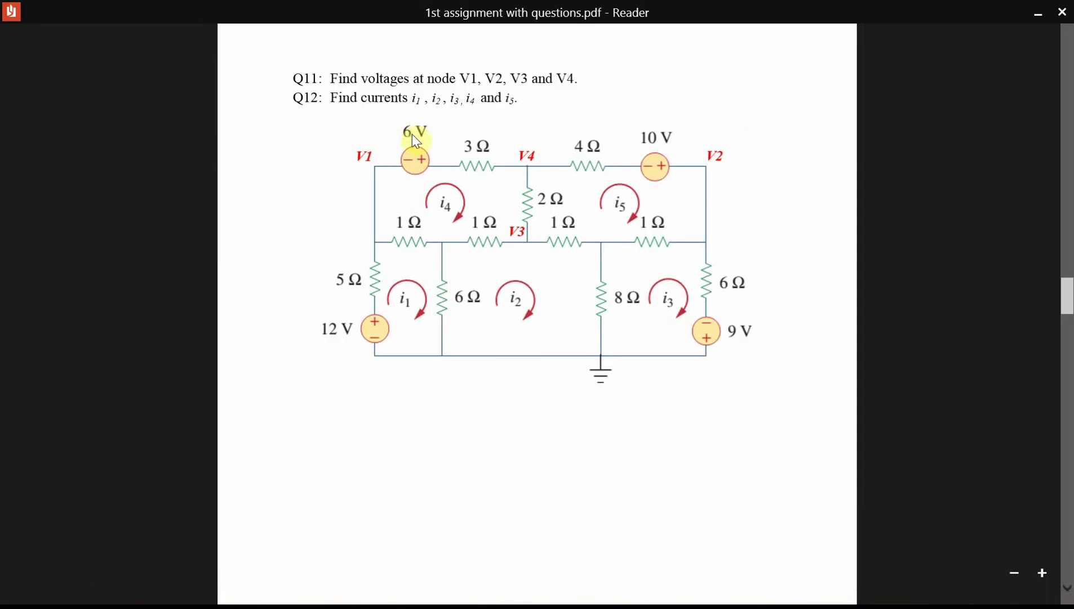
{"action": "left_click", "coordinate": [1037, 13]}
{"action": "double_click", "coordinate": [288, 142]}
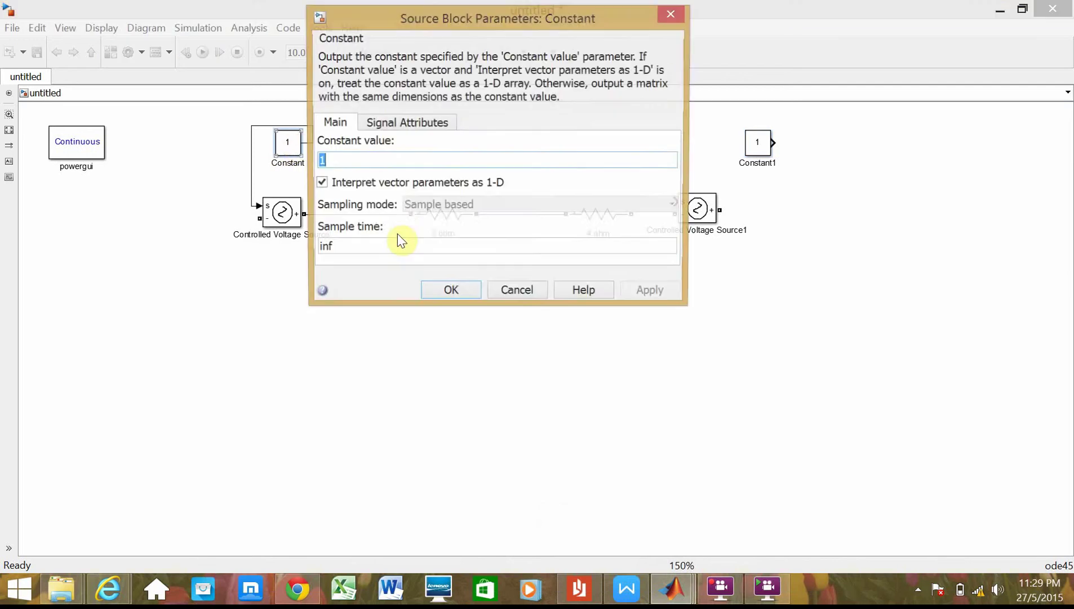
{"action": "type", "text": "6"}
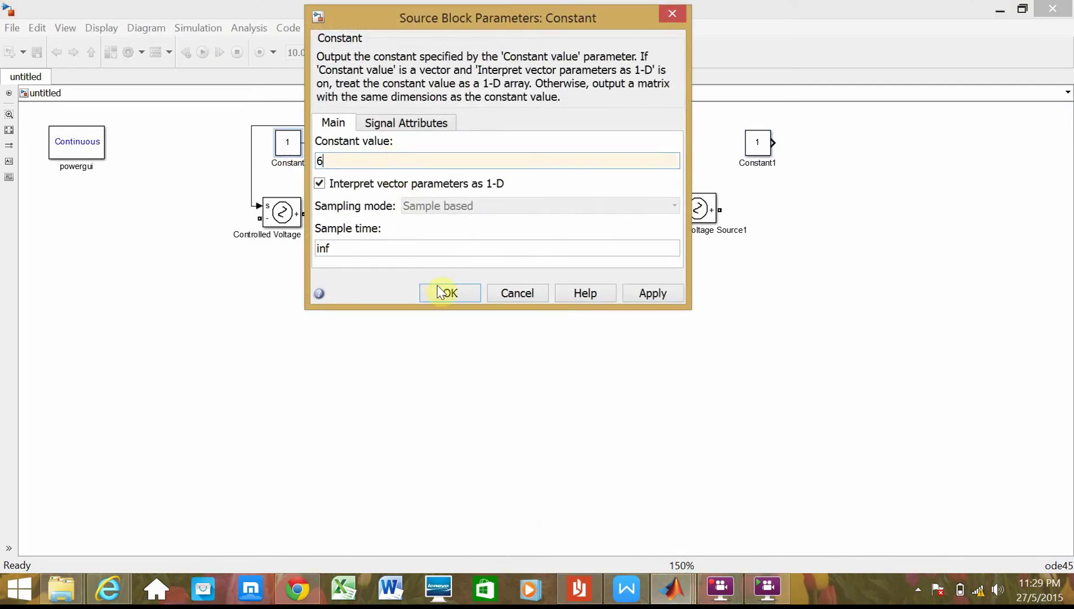
{"action": "left_click", "coordinate": [450, 293]}
{"action": "double_click", "coordinate": [762, 153]}
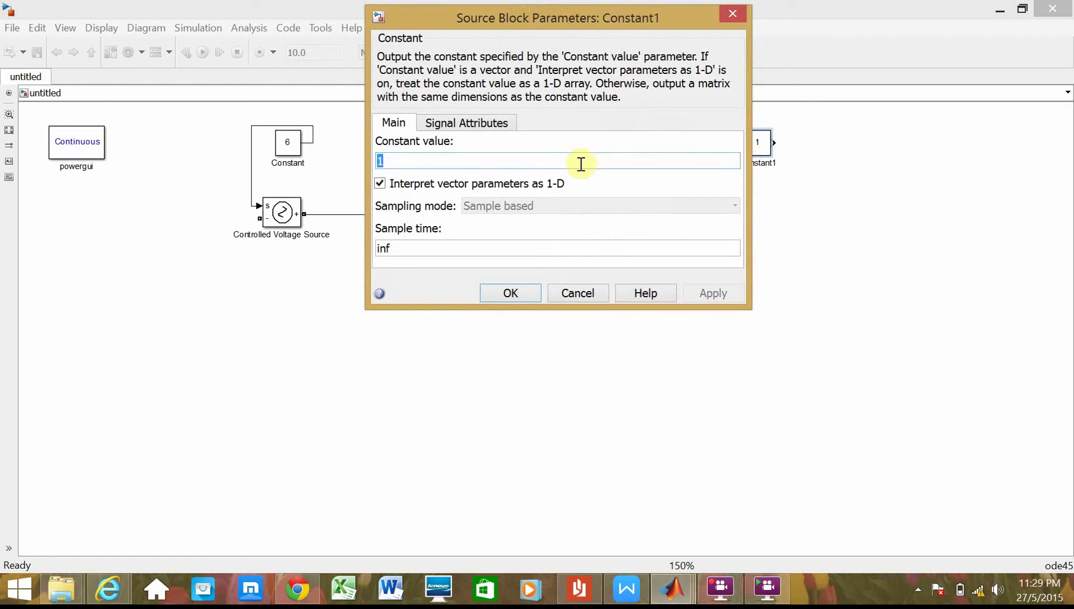
{"action": "type", "text": "10"}
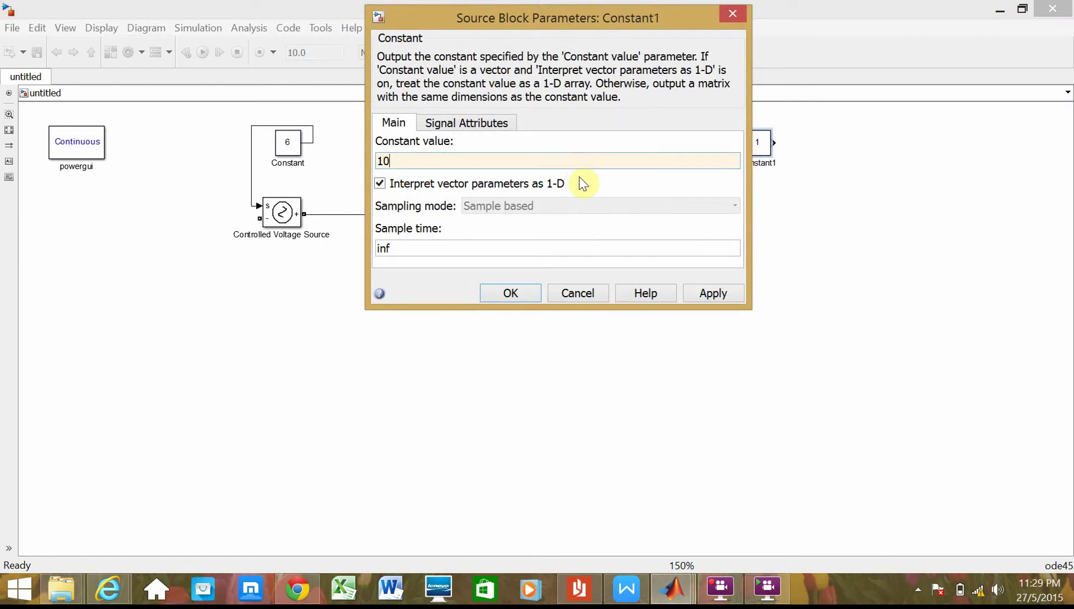
{"action": "left_click", "coordinate": [514, 290]}
Step: Wire the 10 V Constant over the top to the second source's s input, and connect the 4 ohm resistor to its - terminal
{"action": "left_click_drag", "start_coordinate": [771, 142], "coordinate": [675, 202]}
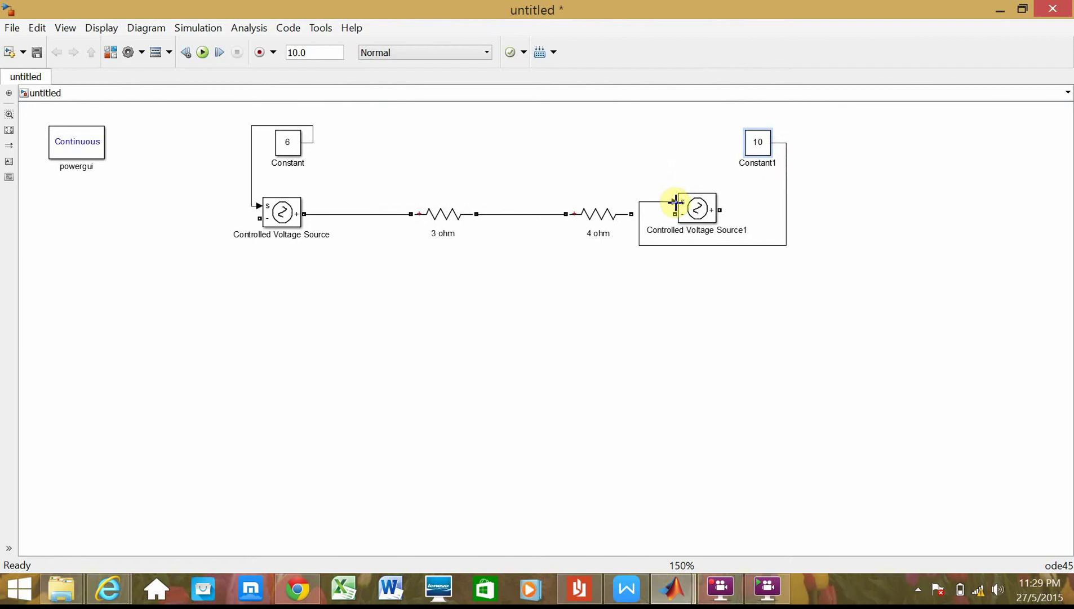
{"action": "left_click_drag", "start_coordinate": [693, 245], "coordinate": [661, 121]}
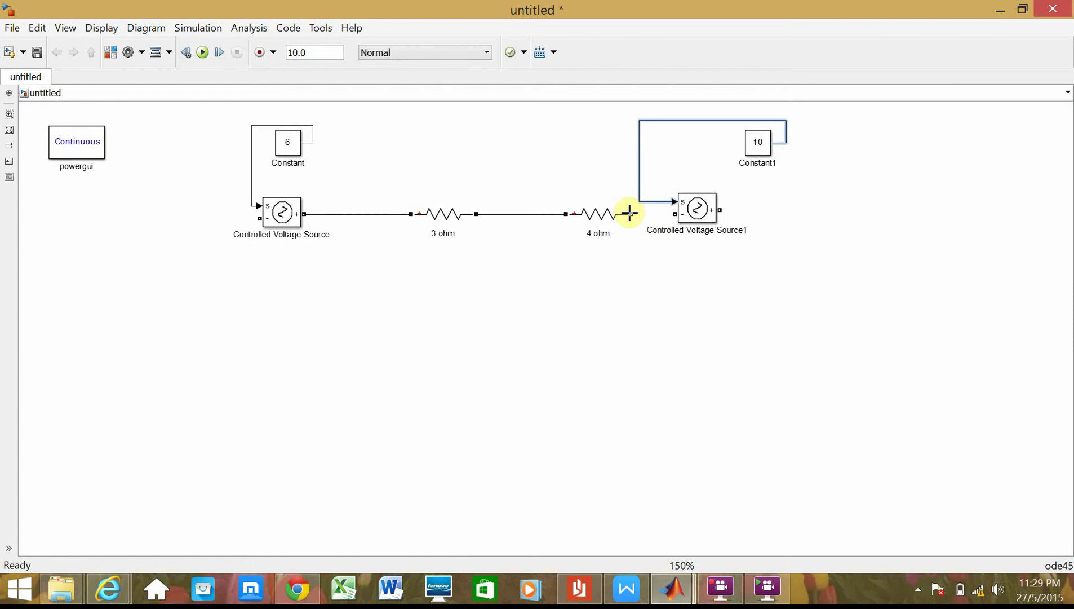
{"action": "left_click_drag", "start_coordinate": [629, 213], "coordinate": [673, 217]}
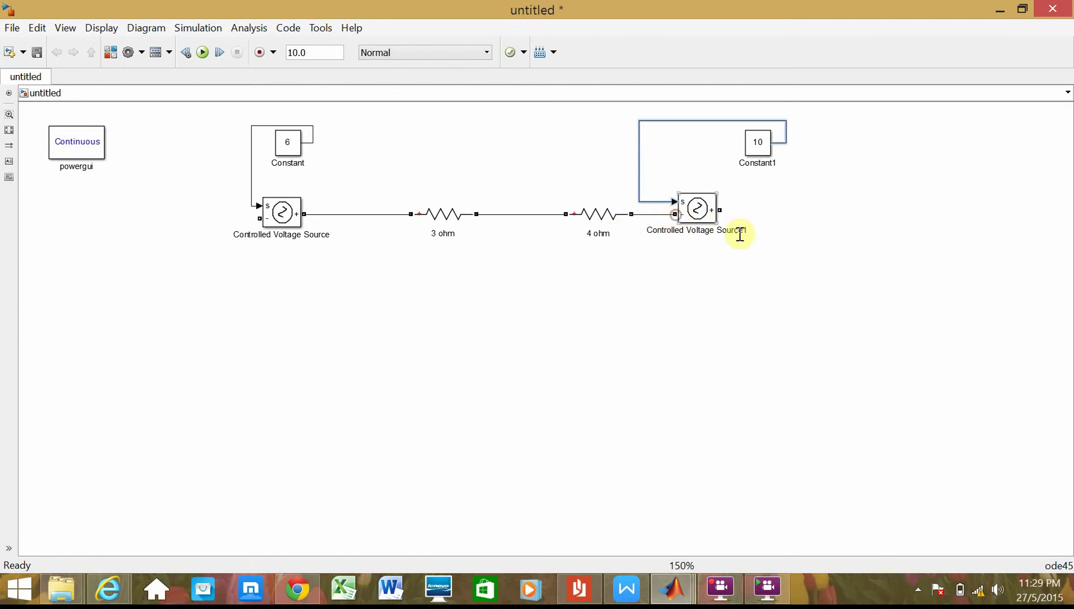
Step: Duplicate the 4 ohm resistor six times in the empty area below the top branch
{"action": "left_click", "coordinate": [770, 272]}
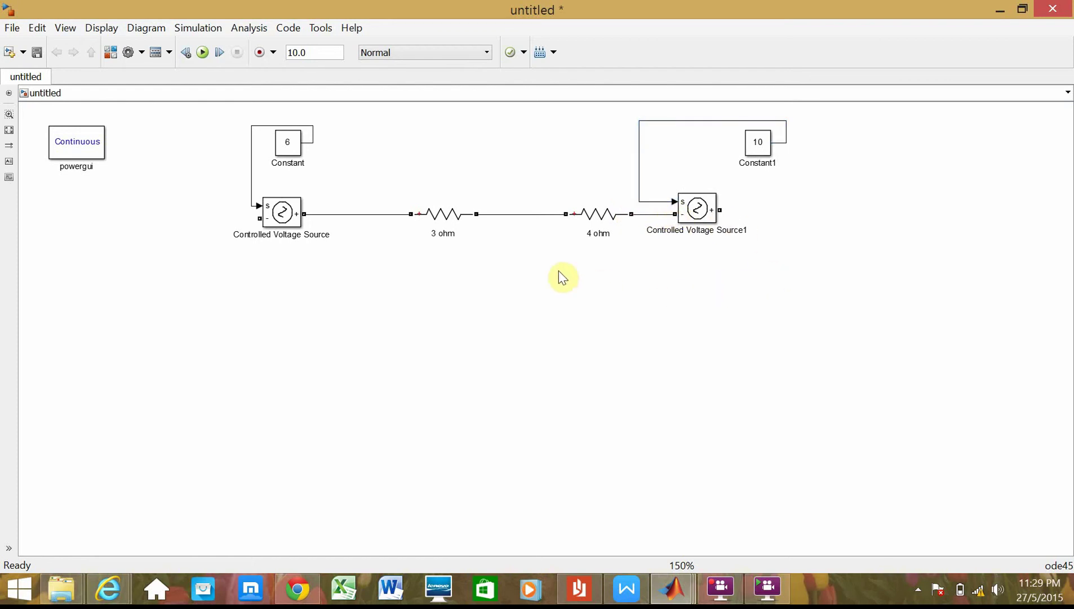
{"action": "left_click", "coordinate": [619, 220]}
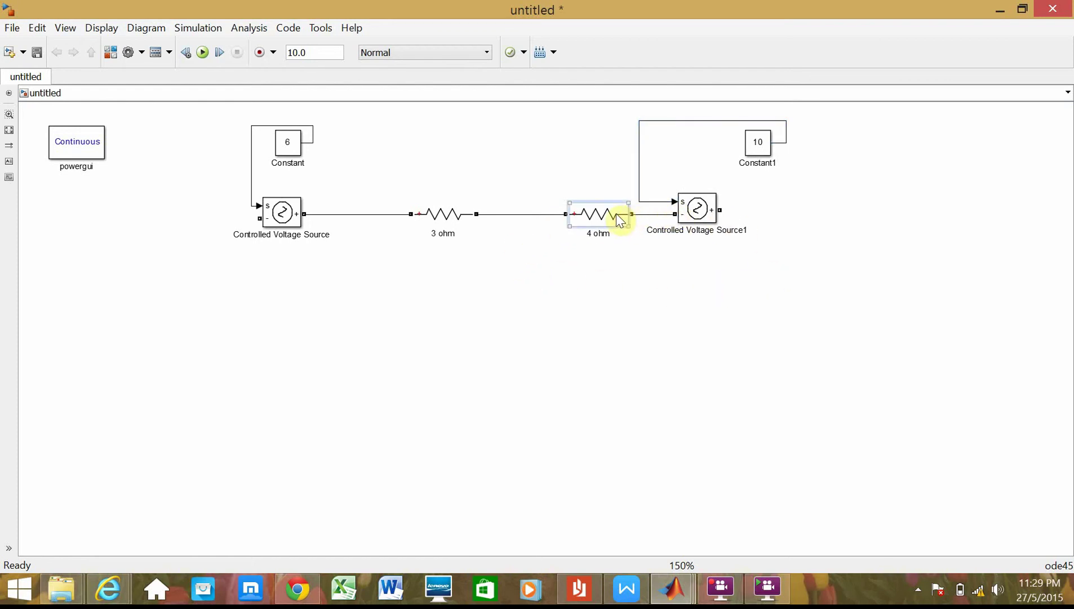
{"action": "key", "text": "ctrl+c"}
{"action": "left_click", "coordinate": [565, 322]}
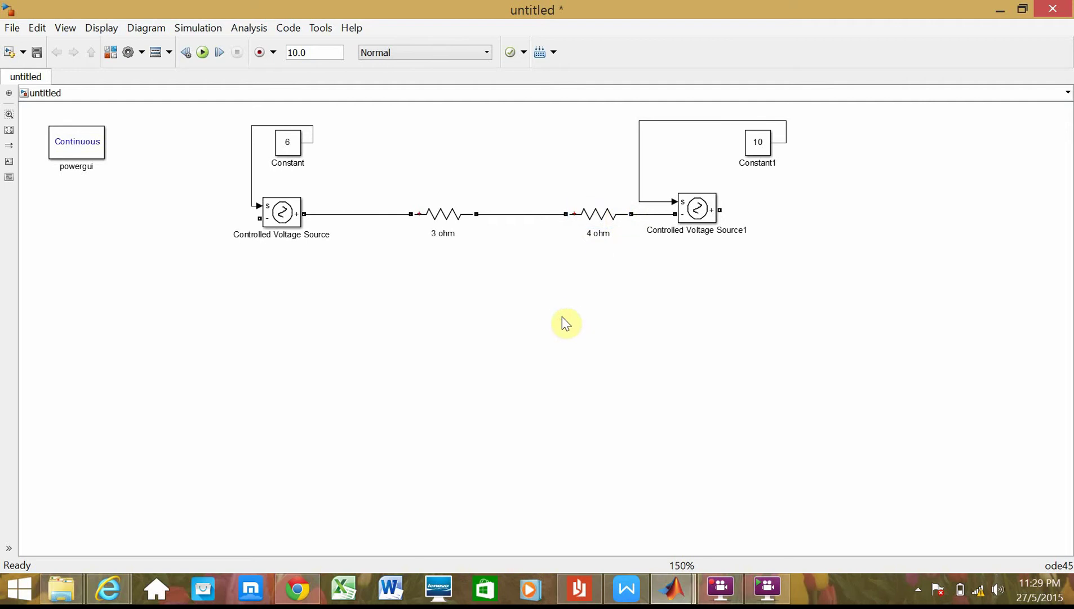
{"action": "key", "text": "ctrl+v"}
{"action": "key", "text": "ctrl+v"}
{"action": "key", "text": "ctrl+v"}
{"action": "key", "text": "ctrl+v"}
{"action": "key", "text": "ctrl+v"}
{"action": "key", "text": "ctrl+v"}
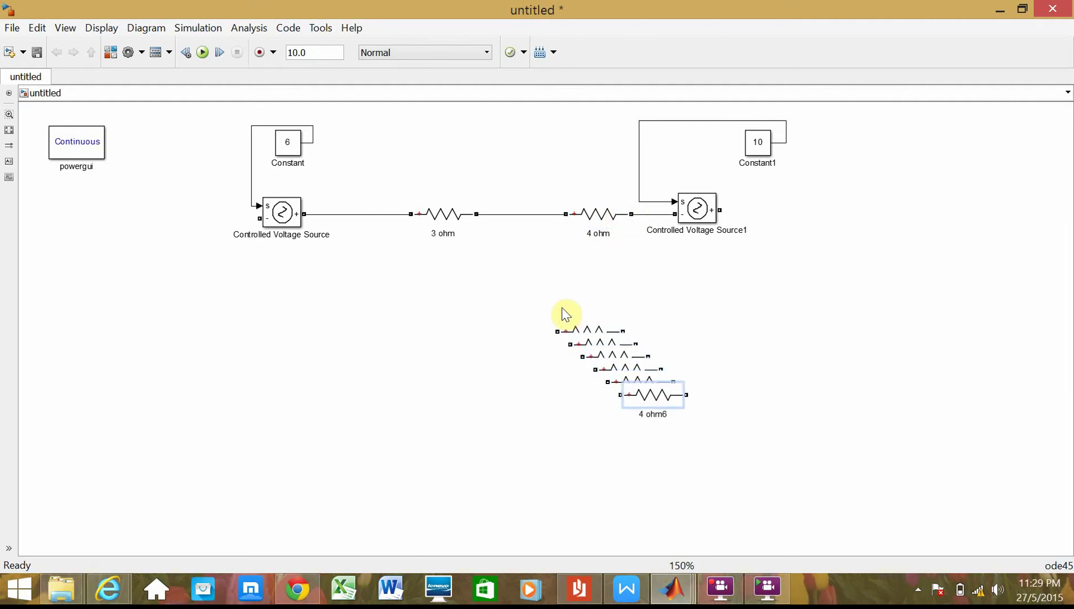
Step: Place one resistor copy below and between the first voltage source and the 3 ohm resistor, and set its resistance to 1 ohm
{"action": "left_click_drag", "start_coordinate": [648, 395], "coordinate": [355, 346]}
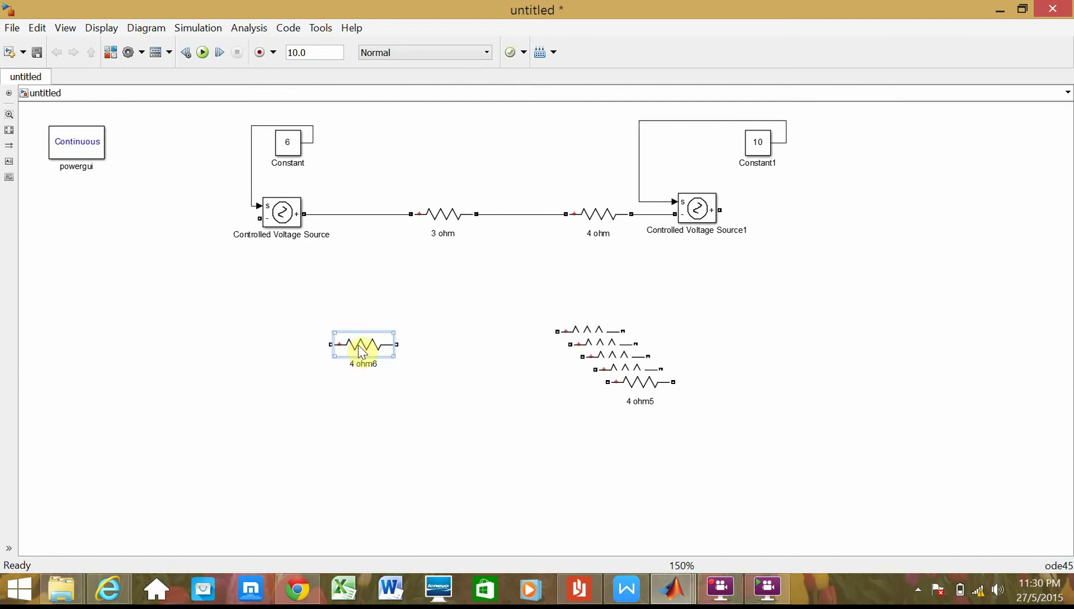
{"action": "double_click", "coordinate": [359, 344]}
{"action": "double_click", "coordinate": [420, 320]}
{"action": "type", "text": "1"}
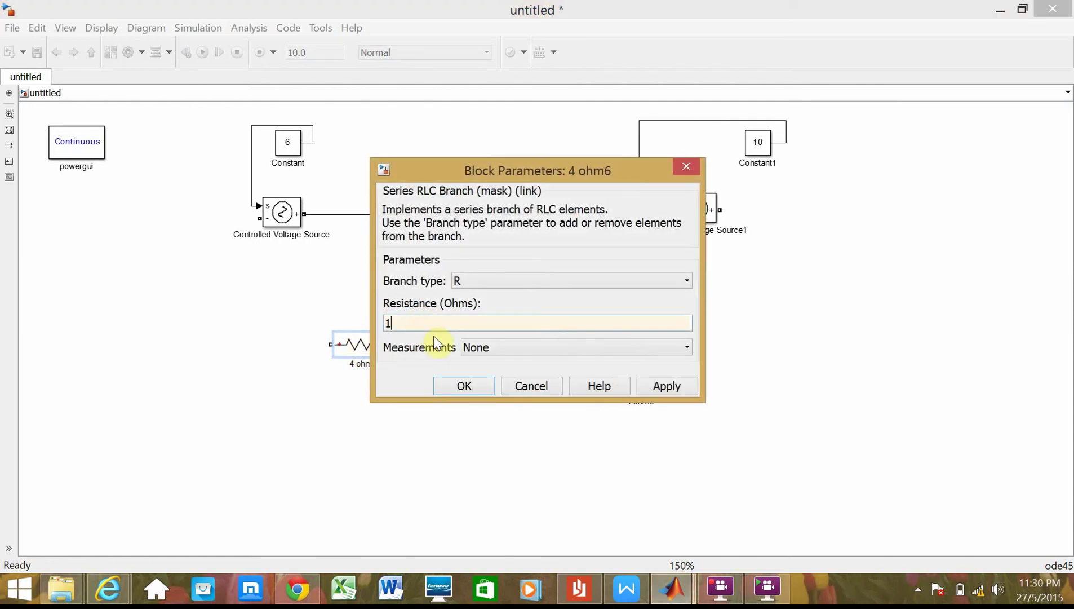
{"action": "left_click", "coordinate": [446, 388]}
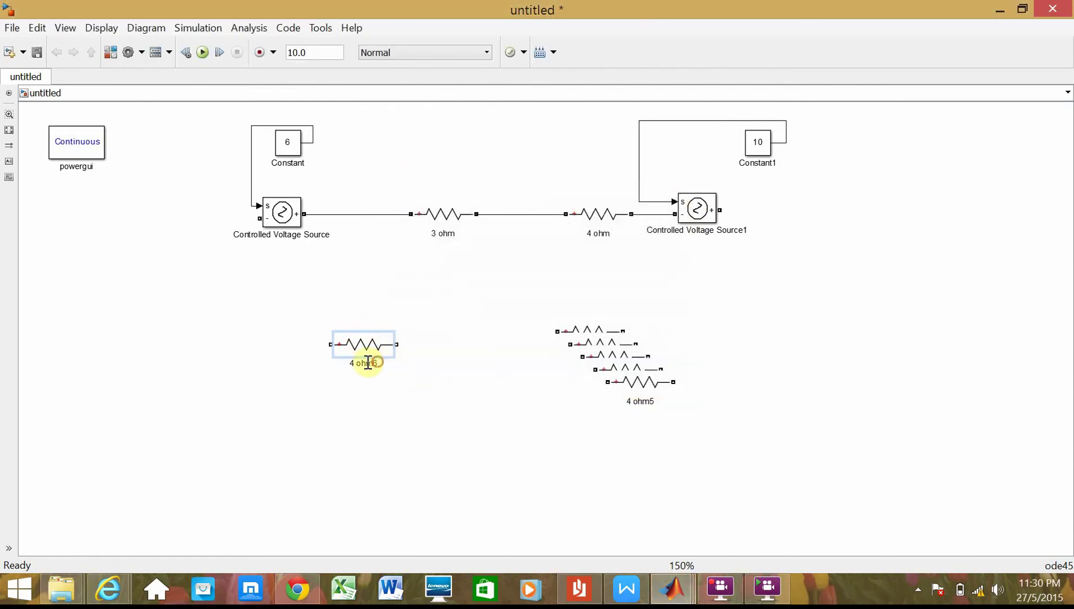
Step: Rename the first resistor of the lower row as 1 ohm
{"action": "left_click_drag", "start_coordinate": [376, 363], "coordinate": [348, 364]}
{"action": "type", "text": "1 ohm"}
{"action": "left_click", "coordinate": [495, 400]}
Step: Place another copy level with and right of the 1 ohm resistor, set its resistance to 1 ohm and try naming it 1 ohm
{"action": "left_click", "coordinate": [640, 388]}
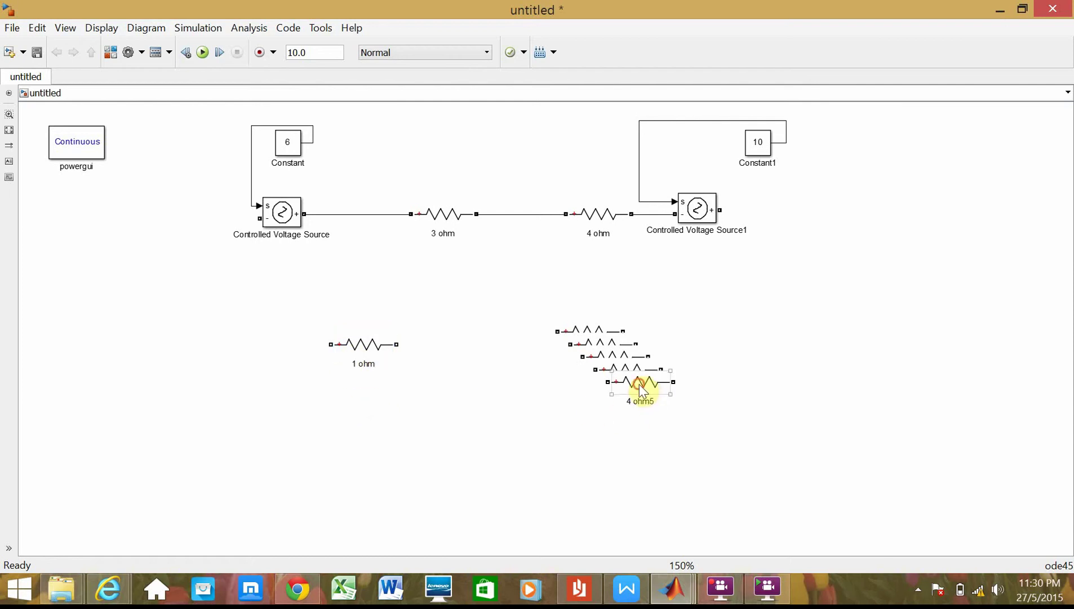
{"action": "left_click_drag", "start_coordinate": [640, 383], "coordinate": [495, 349]}
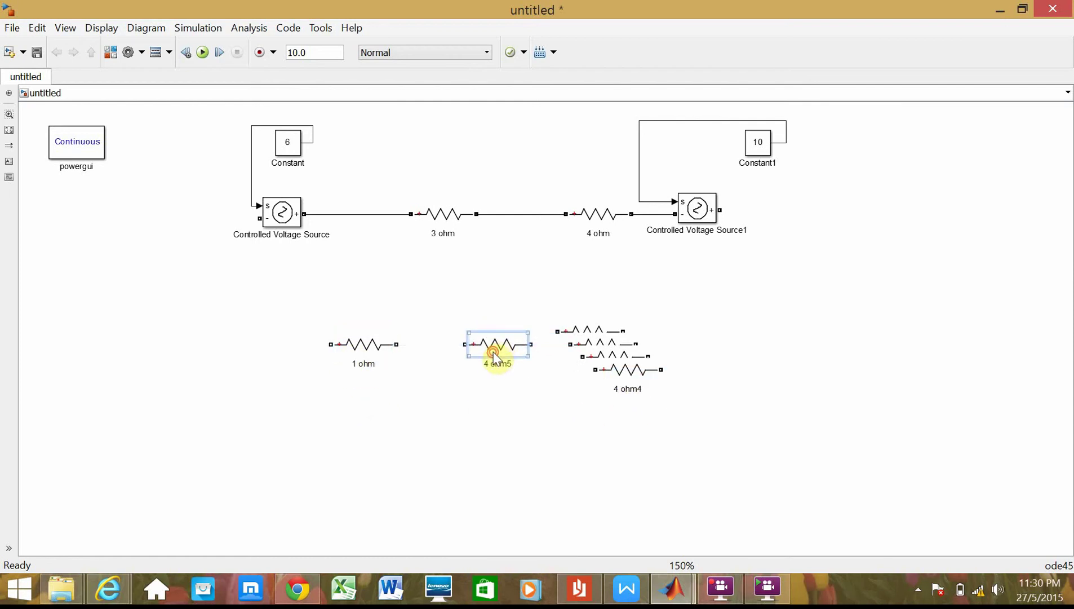
{"action": "double_click", "coordinate": [493, 352]}
{"action": "double_click", "coordinate": [485, 326]}
{"action": "type", "text": "1"}
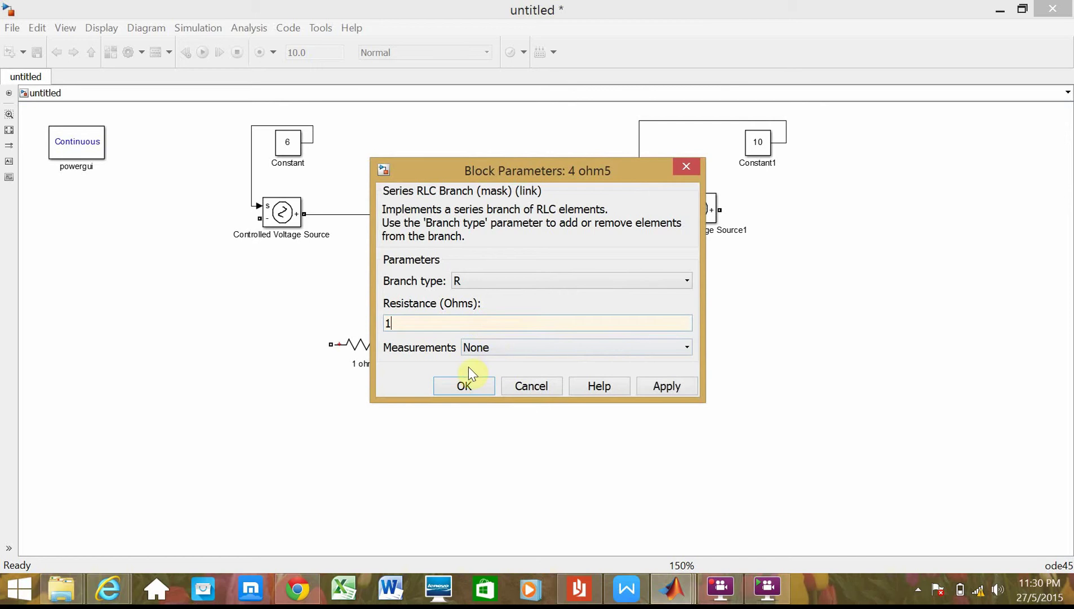
{"action": "left_click", "coordinate": [468, 384]}
{"action": "double_click", "coordinate": [511, 364]}
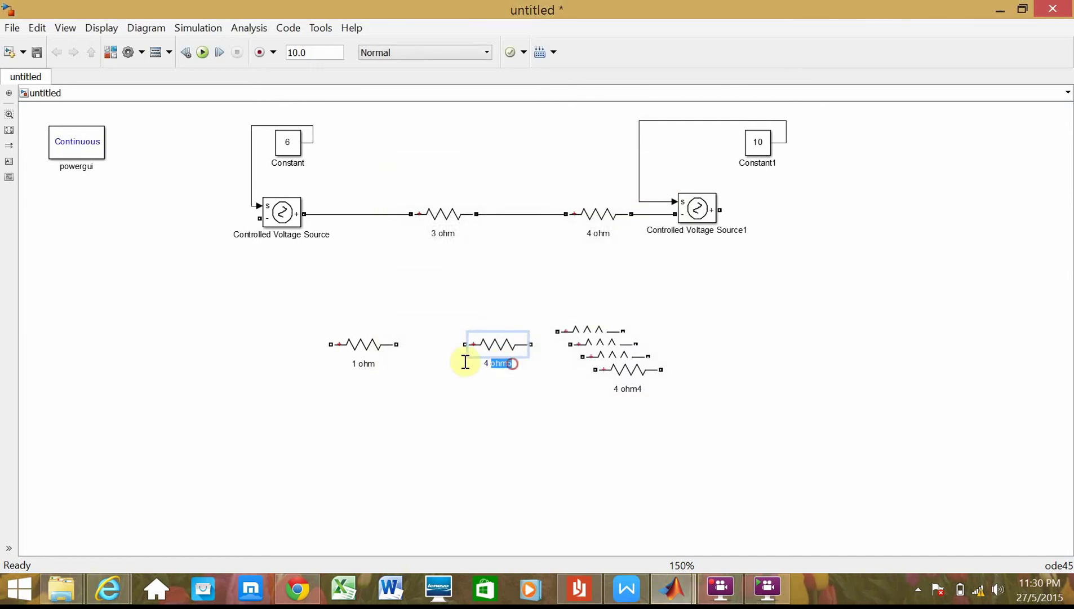
{"action": "type", "text": "1 ohm"}
Step: Place the 4 ohm4 resistor to the right of the stacked copies and set its resistance to 1 ohm
{"action": "left_click_drag", "start_coordinate": [620, 372], "coordinate": [745, 359]}
{"action": "double_click", "coordinate": [744, 358]}
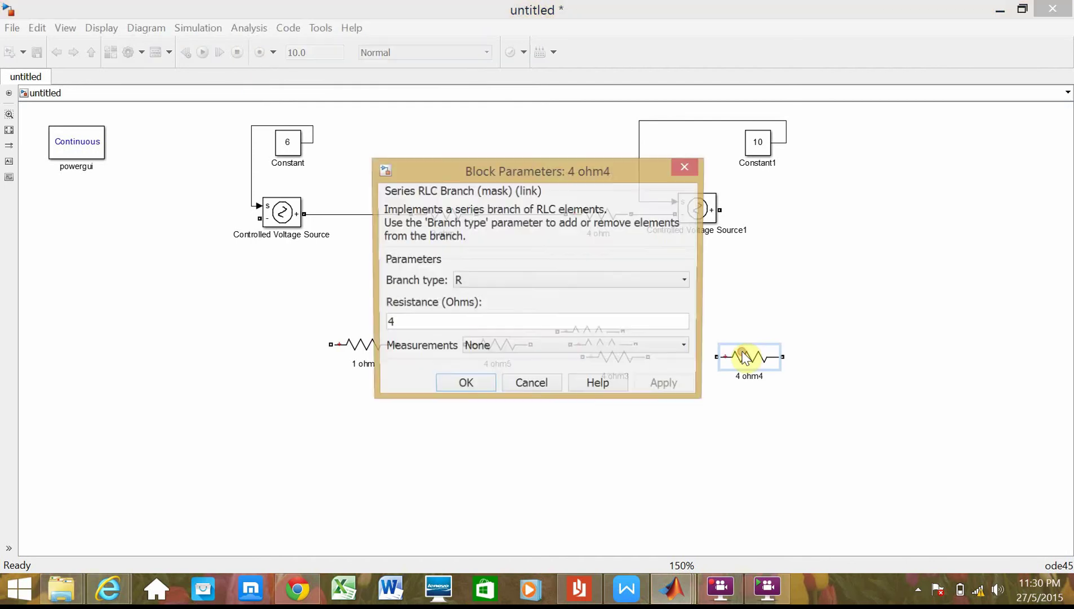
{"action": "type", "text": "1"}
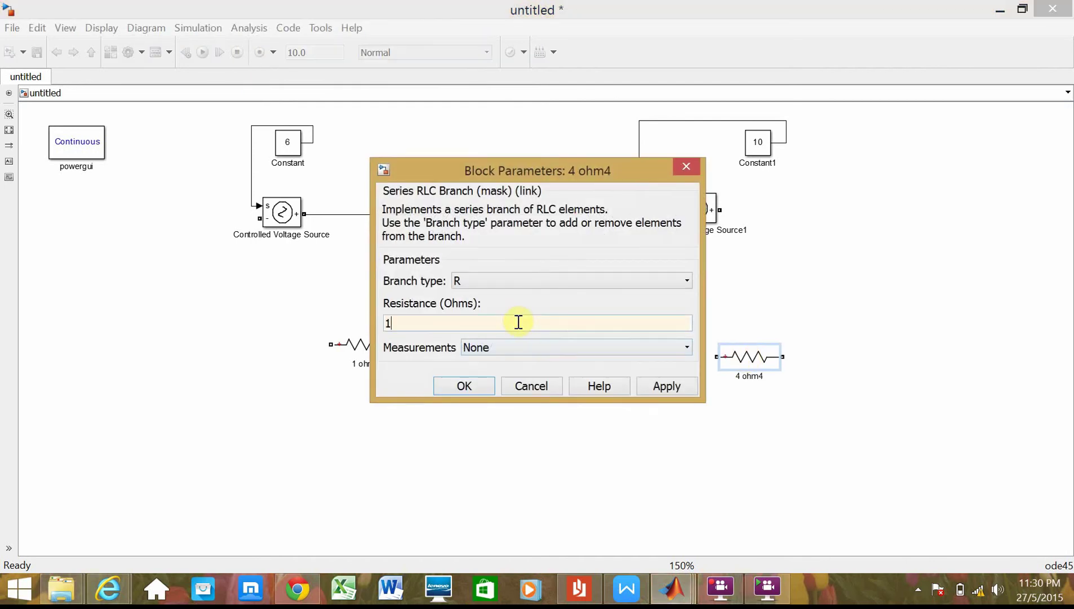
{"action": "left_click", "coordinate": [465, 385]}
Step: Rename the 4 ohm4 resistor as 1 ohm, with a trailing space to keep the name unique
{"action": "left_click", "coordinate": [736, 377]}
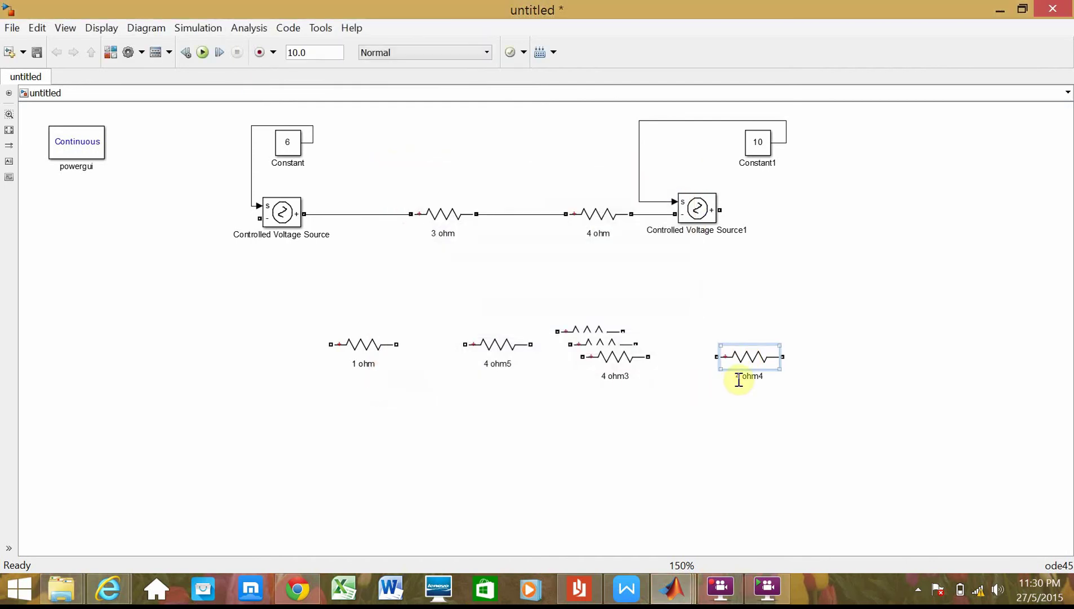
{"action": "left_click", "coordinate": [760, 377]}
{"action": "left_click", "coordinate": [757, 376]}
{"action": "left_click_drag", "start_coordinate": [759, 377], "coordinate": [729, 375]}
{"action": "key", "text": "BackSpace"}
{"action": "left_click", "coordinate": [731, 369]}
{"action": "left_click", "coordinate": [750, 433]}
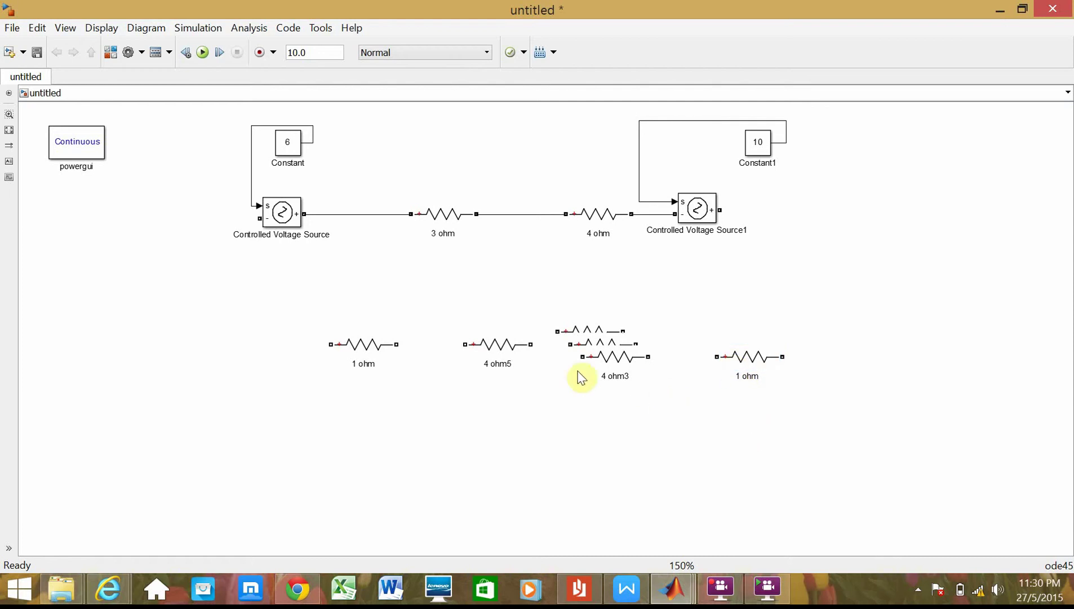
Step: Try to rename the 4 ohm5 resistor as 1 ohm
{"action": "left_click", "coordinate": [507, 364]}
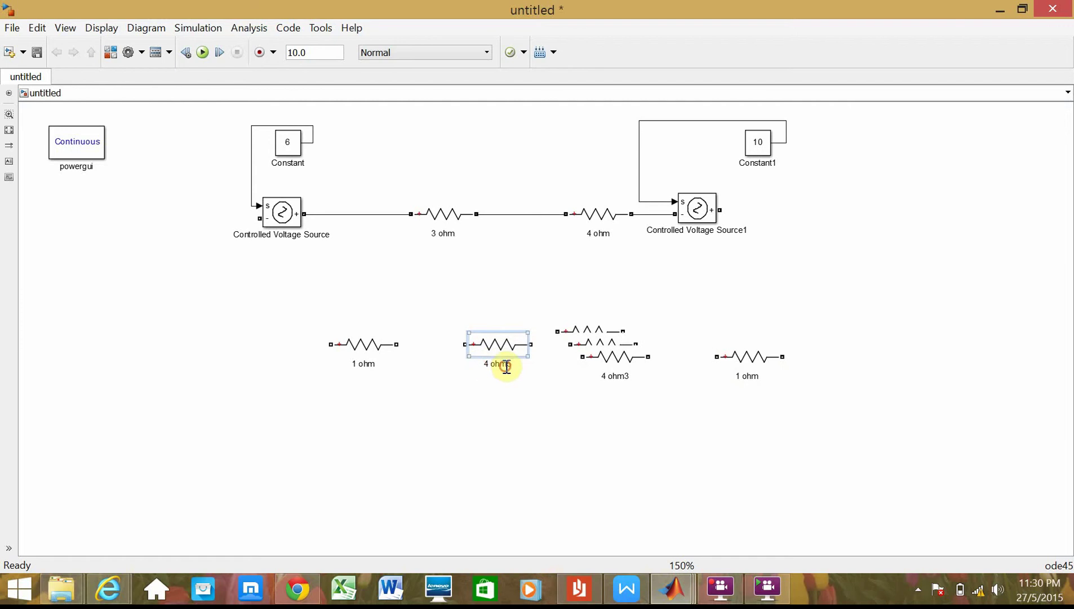
{"action": "left_click_drag", "start_coordinate": [510, 363], "coordinate": [479, 362]}
{"action": "type", "text": "1 "}
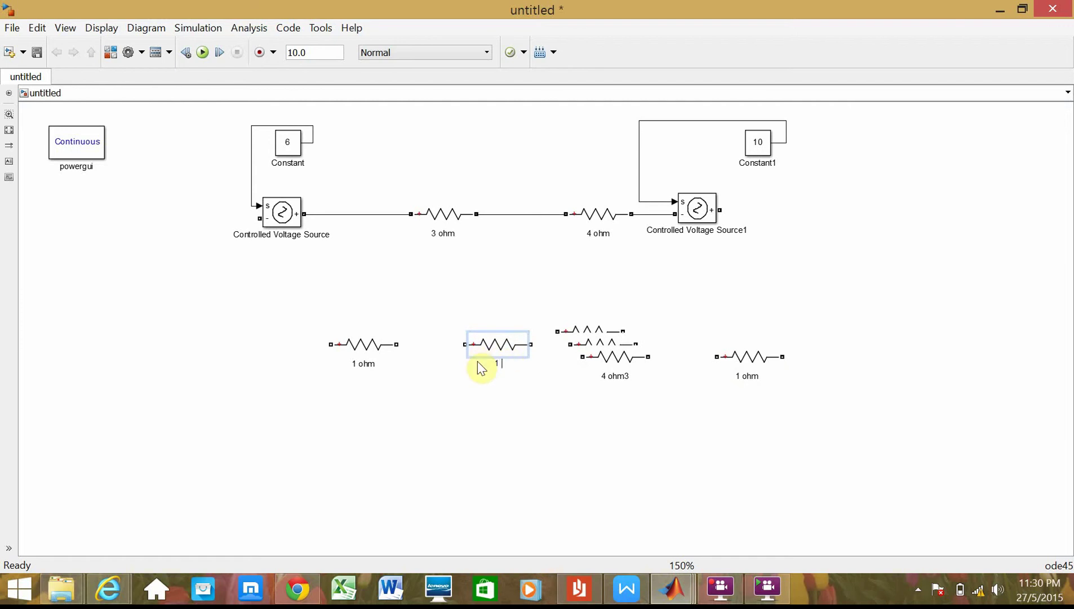
{"action": "type", "text": "ohm"}
{"action": "left_click", "coordinate": [575, 400]}
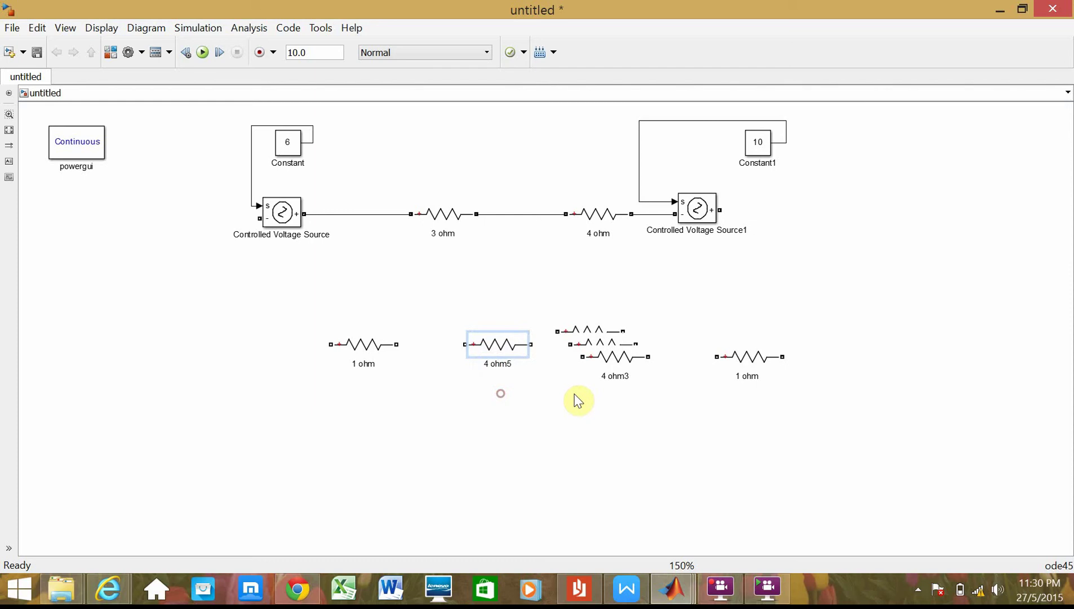
{"action": "left_click", "coordinate": [507, 364]}
{"action": "double_click", "coordinate": [507, 363]}
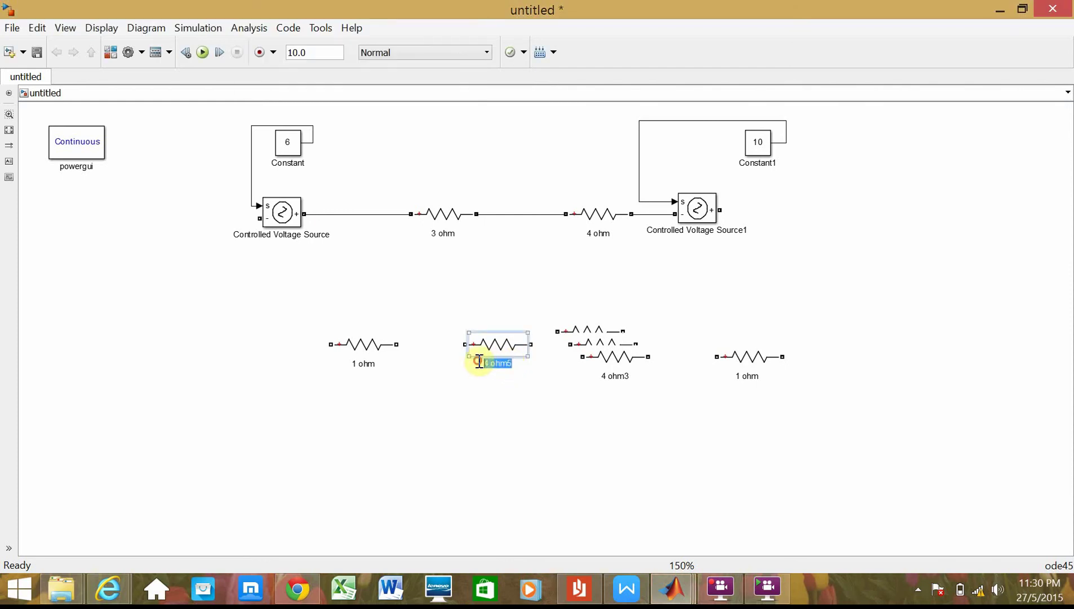
{"action": "left_click", "coordinate": [485, 364]}
{"action": "left_click", "coordinate": [503, 426]}
{"action": "left_click", "coordinate": [504, 361]}
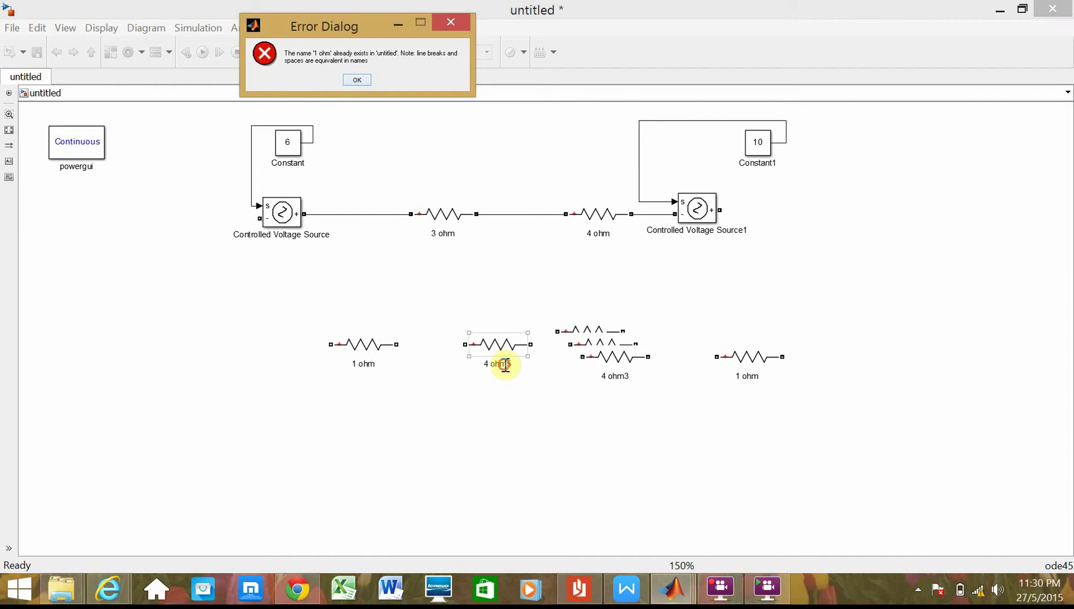
Step: Rename the 4 ohm5 resistor as 1 ohm, padded with trailing spaces so that the name is unique
{"action": "left_click_drag", "start_coordinate": [513, 366], "coordinate": [478, 366]}
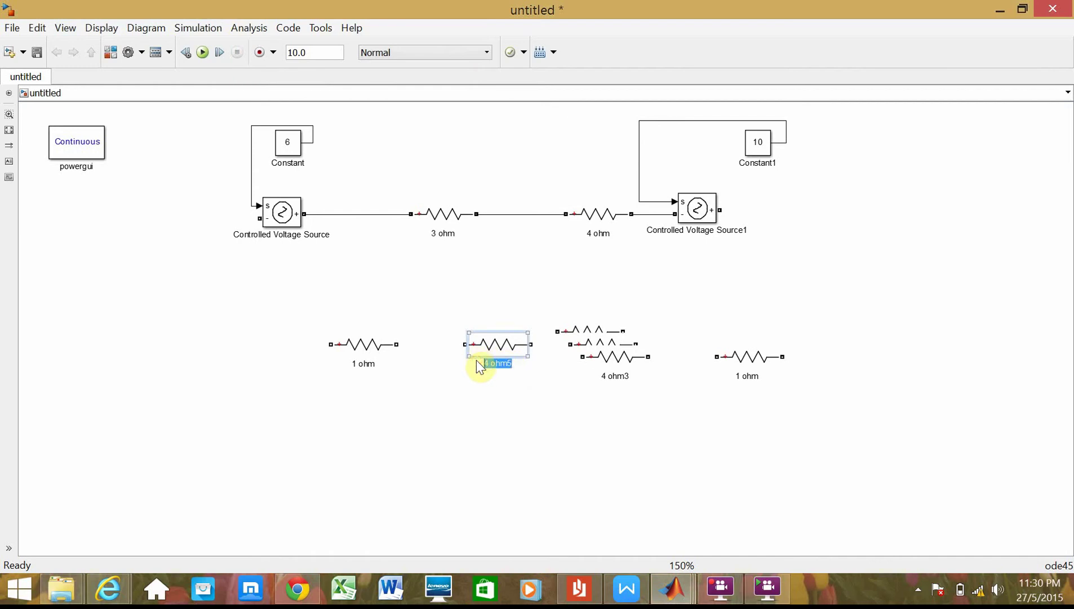
{"action": "type", "text": "1 ohmm"}
{"action": "left_click", "coordinate": [510, 429]}
Step: Spread out the three stacked copies, placing 4 ohm1 level with the lower row, and set that resistor's resistance to 1 ohm
{"action": "left_click_drag", "start_coordinate": [608, 367], "coordinate": [734, 491]}
{"action": "mouse_move", "coordinate": [609, 345]}
{"action": "left_mouse_down"}
{"action": "mouse_move", "coordinate": [635, 517]}
{"action": "mouse_move", "coordinate": [599, 332]}
{"action": "mouse_move", "coordinate": [606, 354]}
{"action": "mouse_move", "coordinate": [618, 343]}
{"action": "left_mouse_up"}
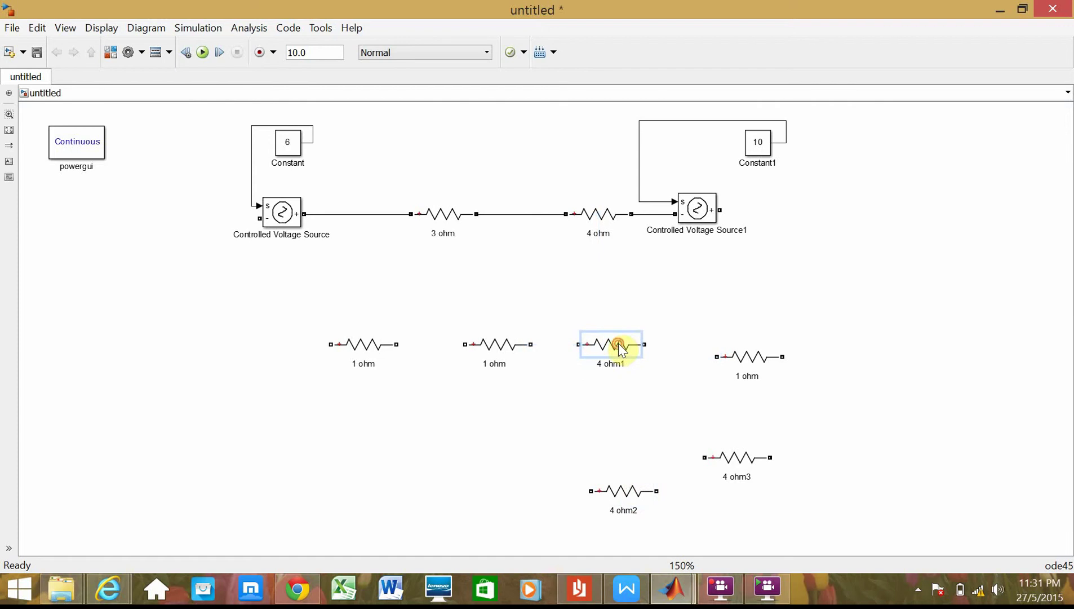
{"action": "double_click", "coordinate": [619, 343]}
{"action": "double_click", "coordinate": [554, 321]}
{"action": "type", "text": "1"}
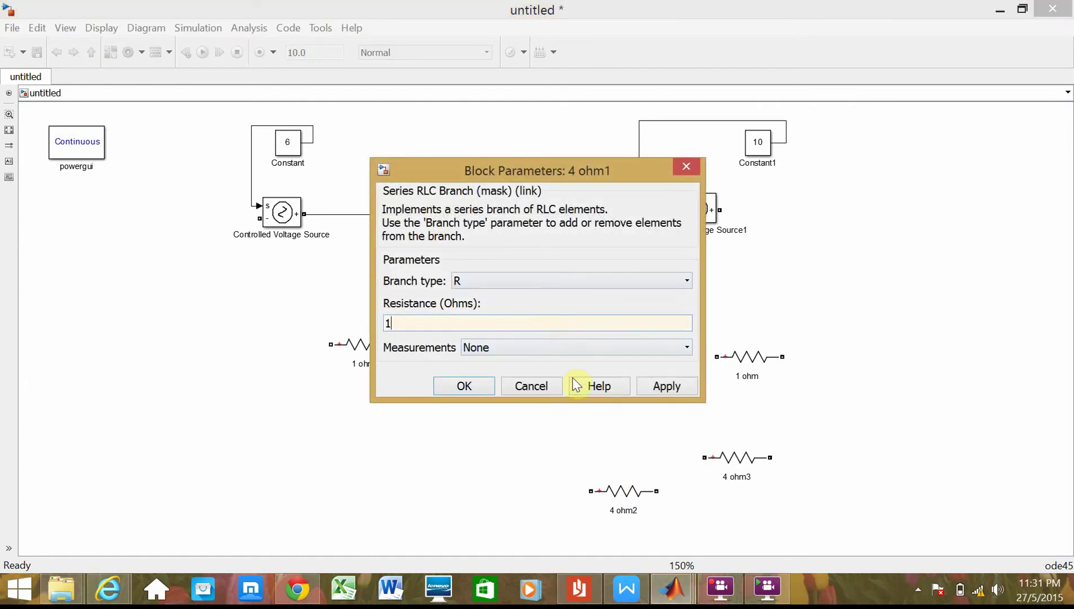
{"action": "left_click", "coordinate": [474, 381]}
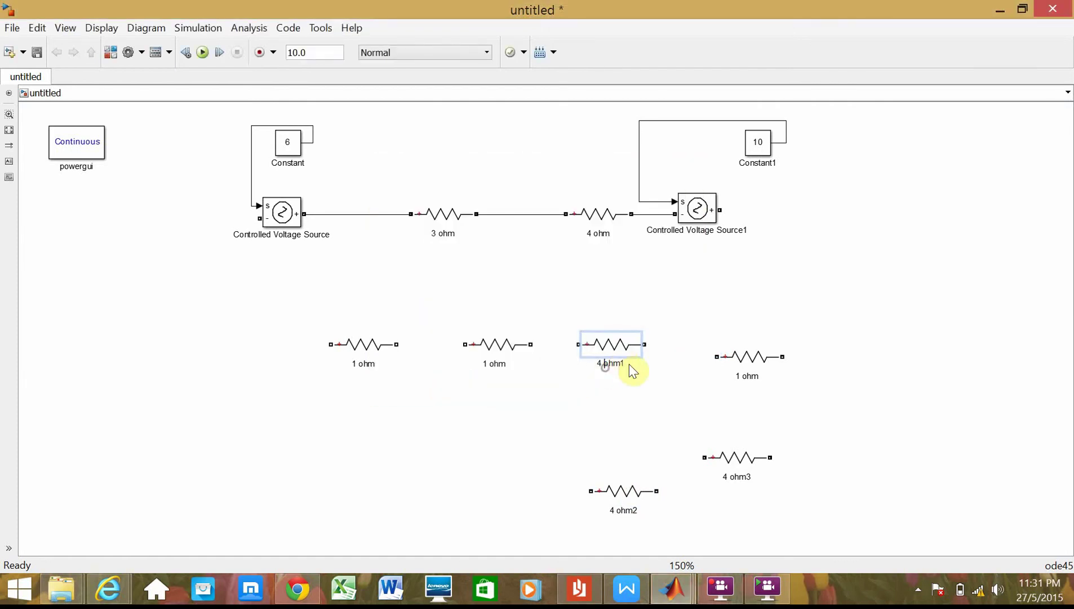
Step: Try to rename the 4 ohm1 resistor as 1 ohm
{"action": "double_click", "coordinate": [626, 364]}
{"action": "type", "text": "1 ohm"}
{"action": "left_click", "coordinate": [581, 414]}
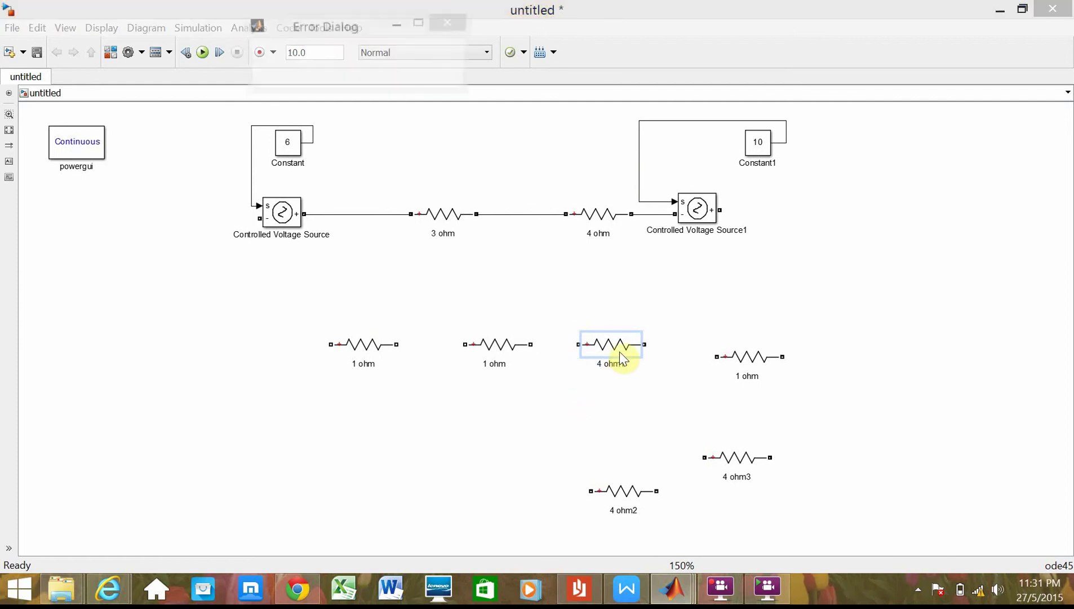
{"action": "key", "text": "Return"}
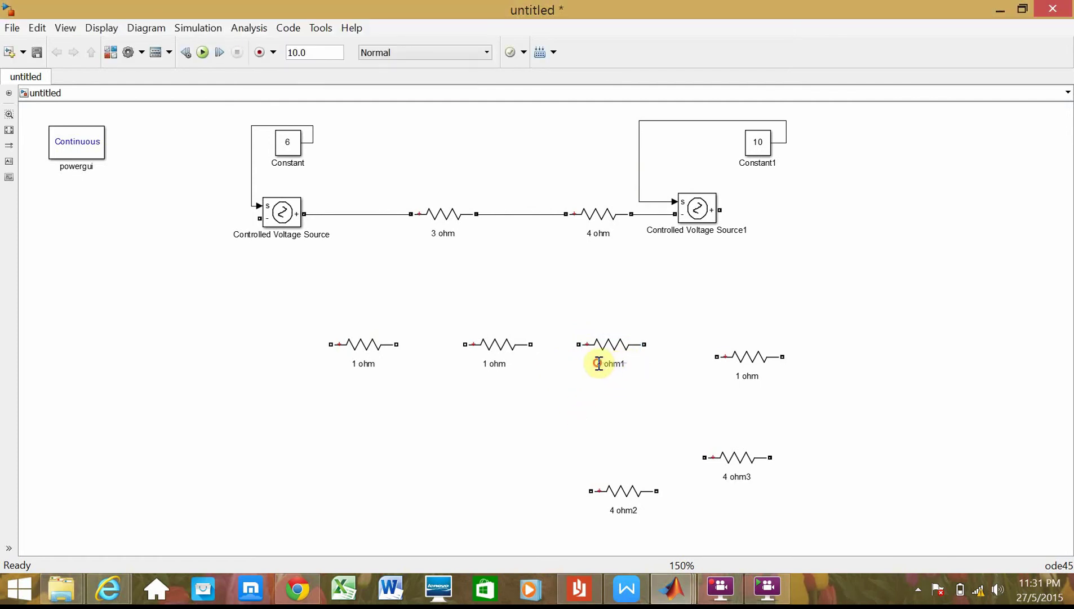
Step: Rename the 4 ohm1 resistor as 1 ohm, adding further trailing spaces to make the name unique
{"action": "double_click", "coordinate": [622, 363]}
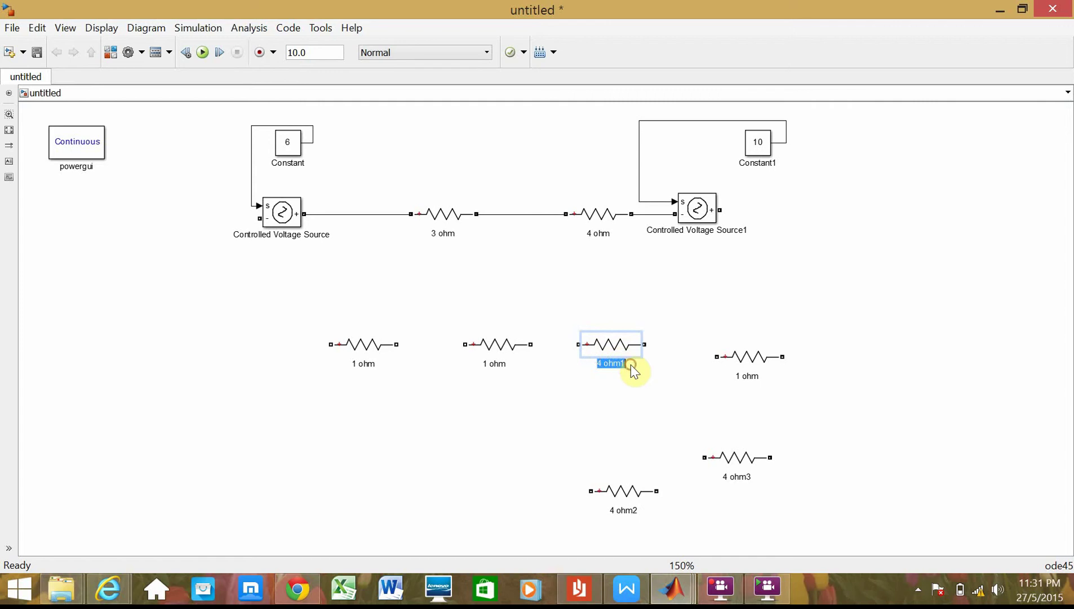
{"action": "type", "text": "1"}
{"action": "left_click", "coordinate": [625, 412]}
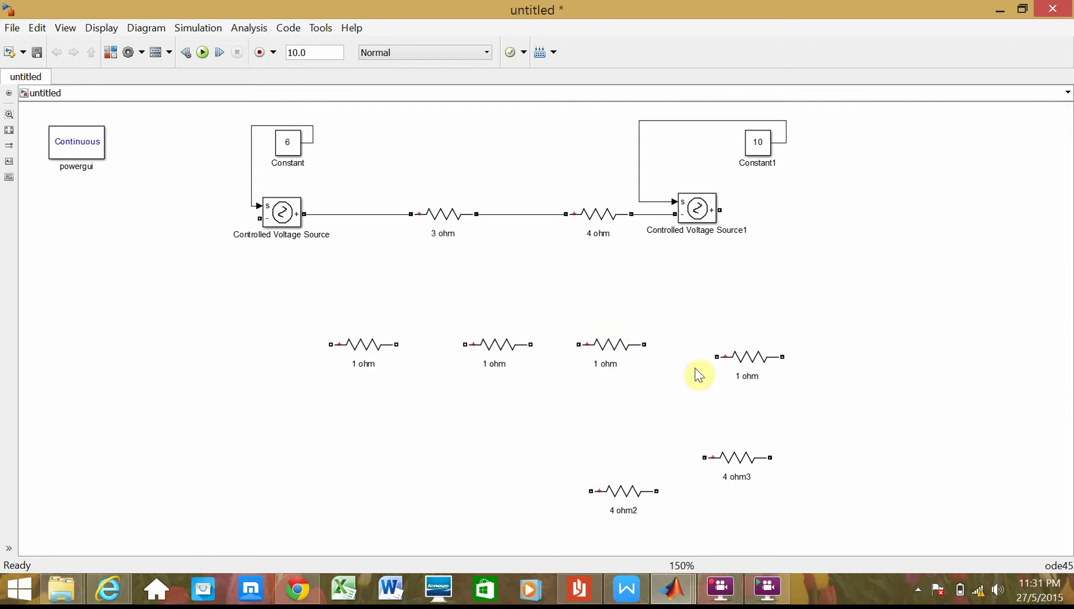
Step: Check the assignment circuit and align the four 1 ohm resistors in one level row beneath the first source, 3 ohm, 4 ohm and second source
{"action": "left_click_drag", "start_coordinate": [750, 365], "coordinate": [704, 353]}
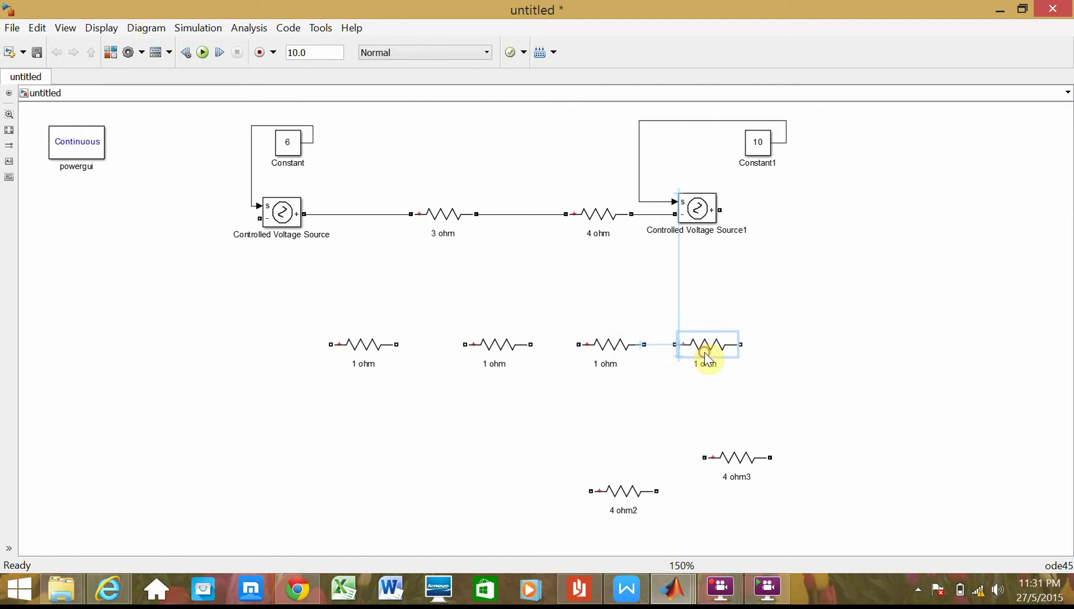
{"action": "left_click", "coordinate": [581, 590]}
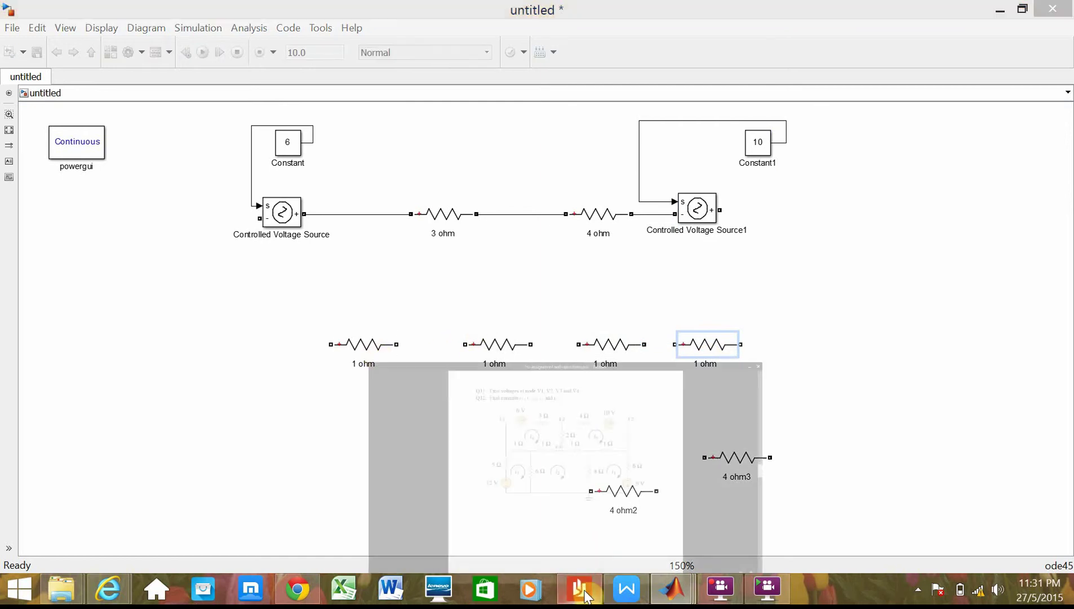
{"action": "left_click", "coordinate": [585, 592]}
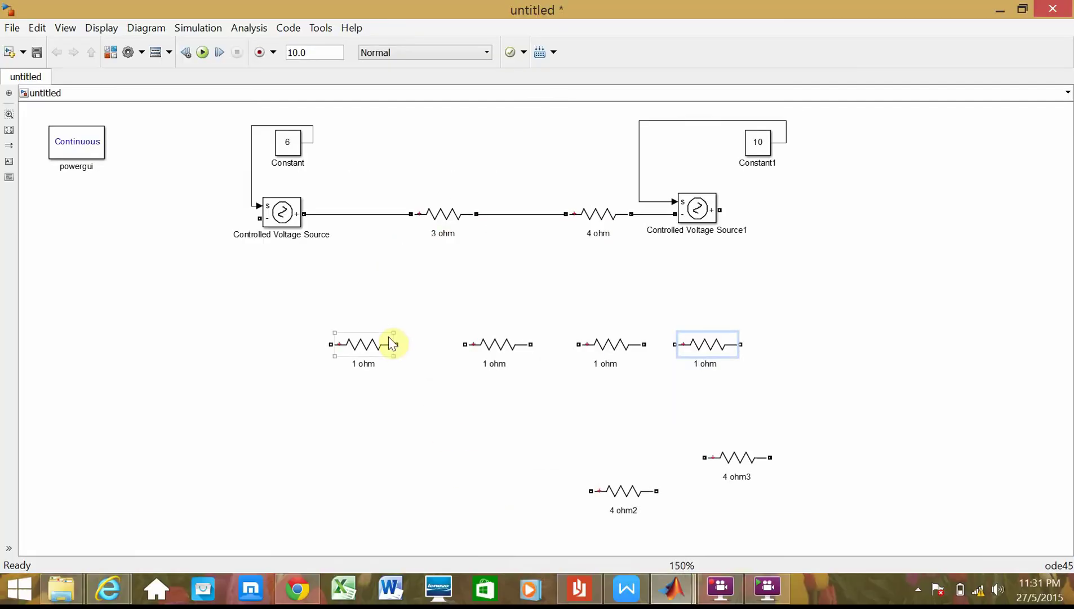
{"action": "left_click_drag", "start_coordinate": [388, 342], "coordinate": [317, 337]}
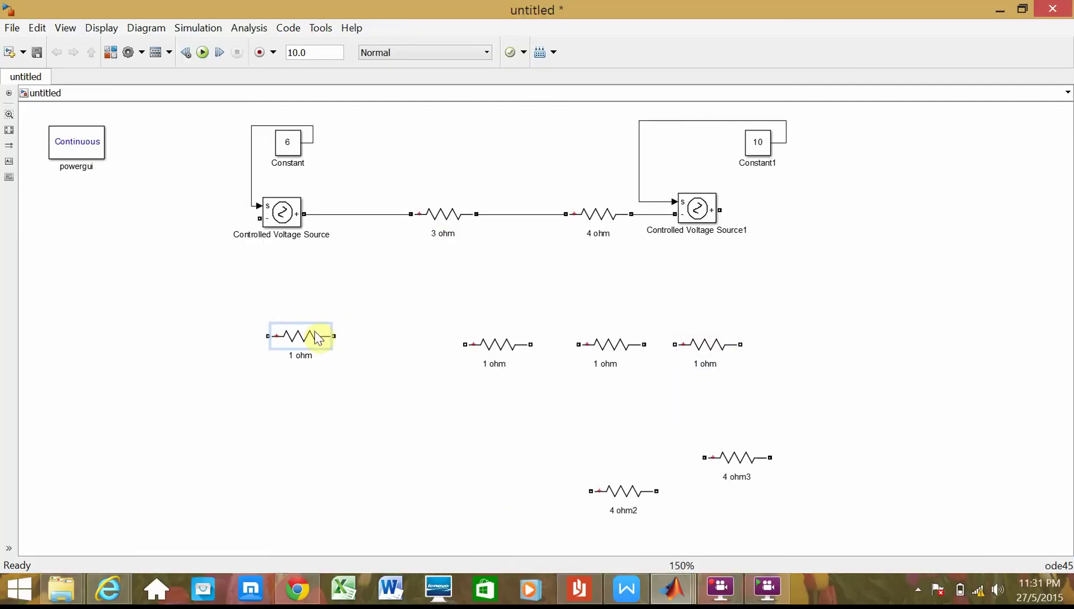
{"action": "mouse_move", "coordinate": [491, 344]}
{"action": "left_mouse_down"}
{"action": "mouse_move", "coordinate": [405, 334]}
{"action": "mouse_move", "coordinate": [430, 336]}
{"action": "left_mouse_up"}
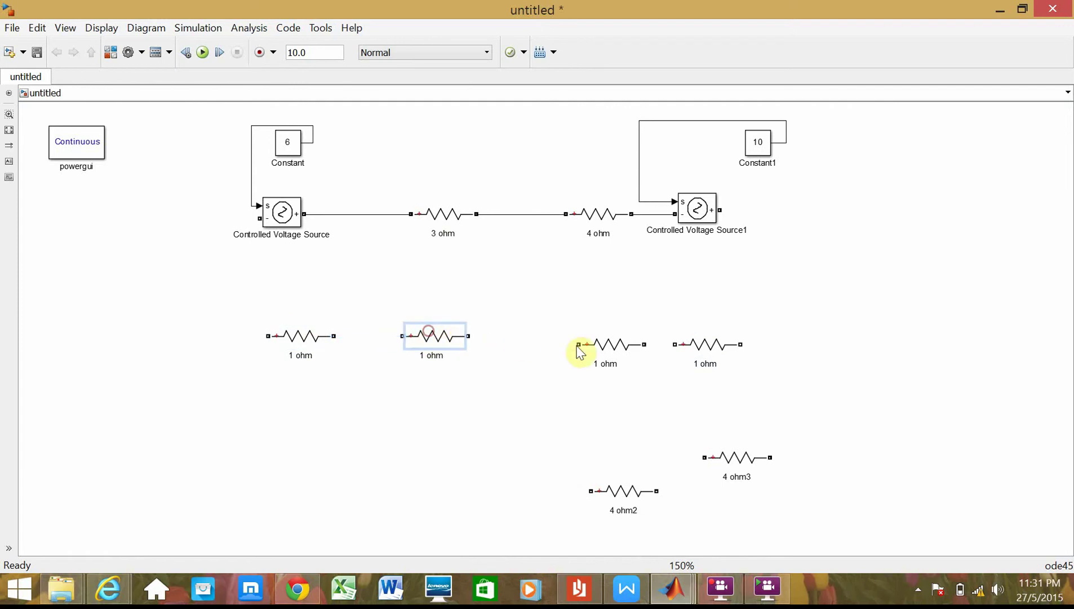
{"action": "left_click", "coordinate": [617, 346]}
{"action": "left_click_drag", "start_coordinate": [617, 347], "coordinate": [604, 338]}
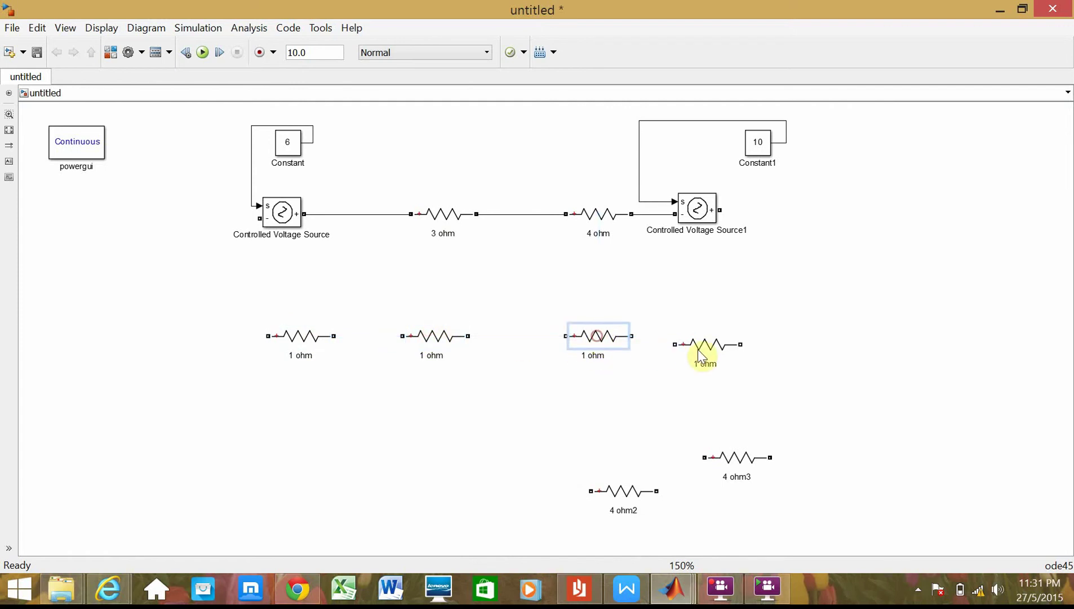
{"action": "left_click_drag", "start_coordinate": [700, 349], "coordinate": [704, 340]}
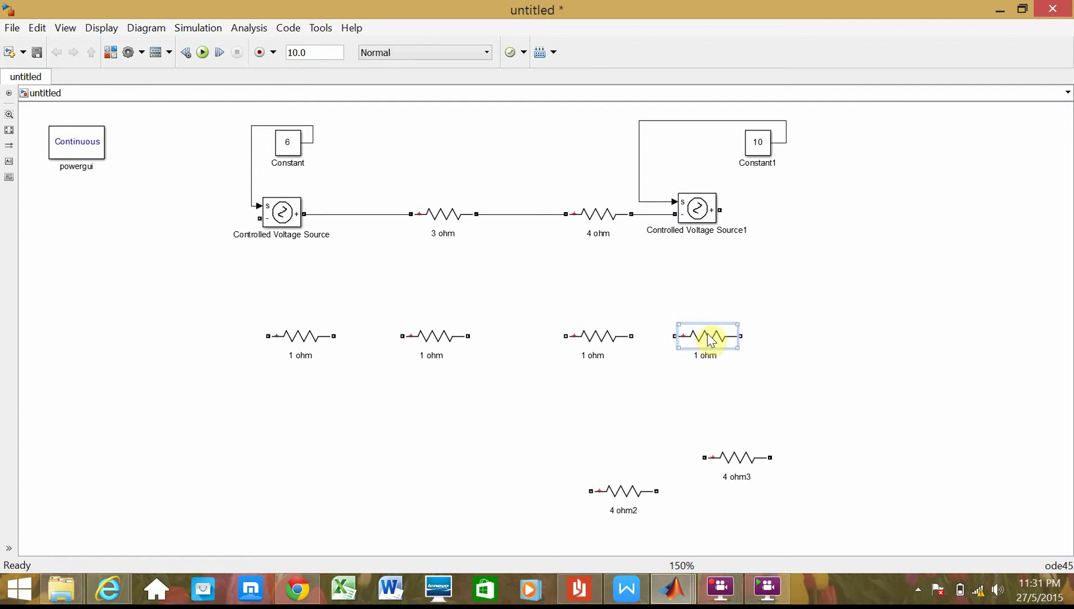
Step: Set the 4 ohm2 resistor's resistance to 2 ohms and stand it vertically between the upper and lower rows, below the 3 ohm to 4 ohm wire
{"action": "double_click", "coordinate": [624, 491]}
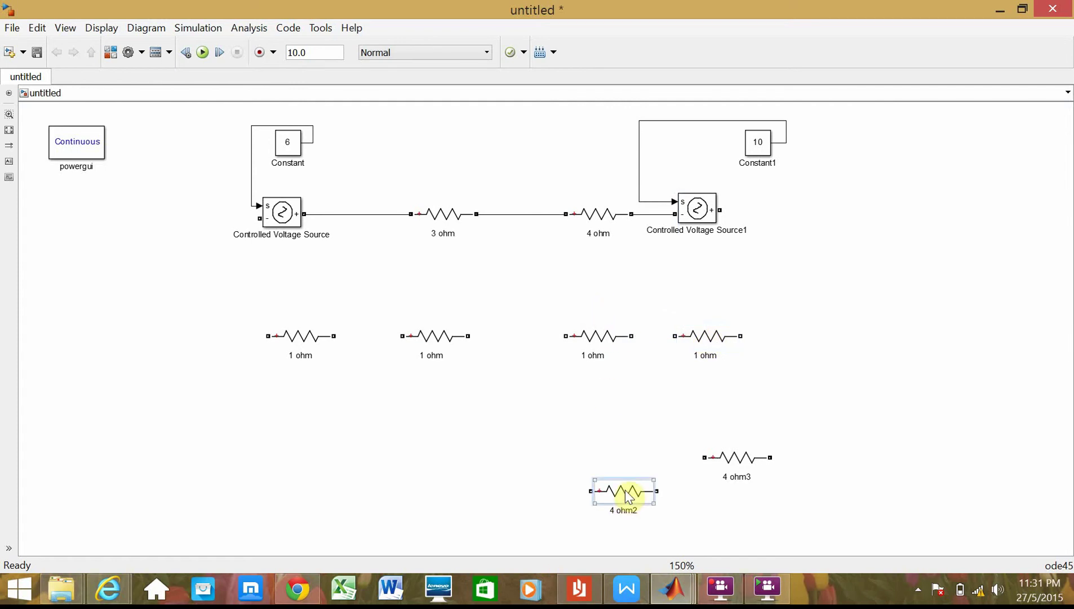
{"action": "double_click", "coordinate": [489, 329]}
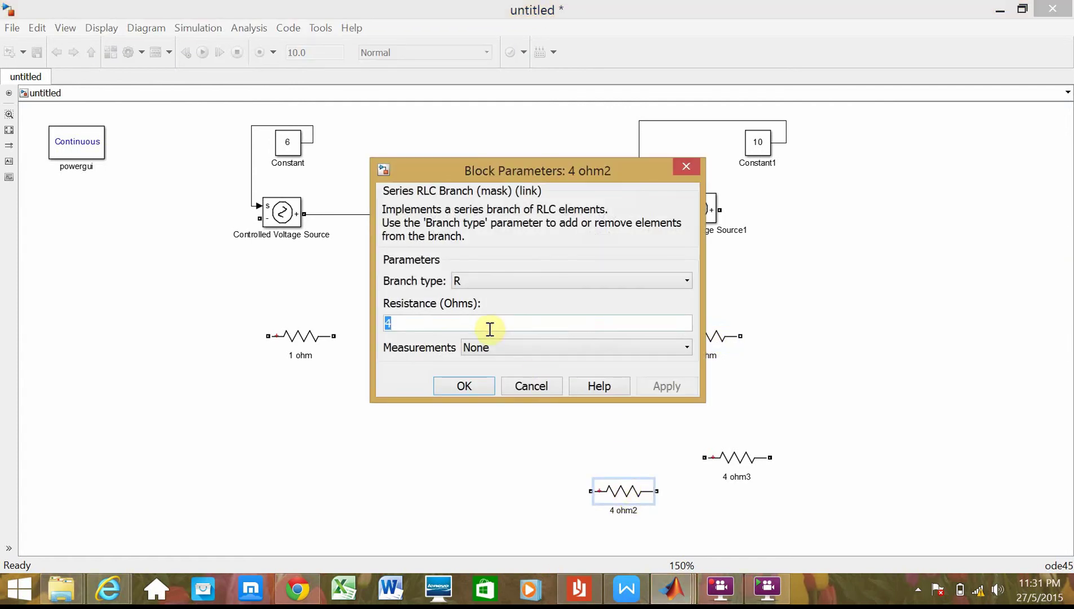
{"action": "type", "text": "2"}
{"action": "left_click", "coordinate": [489, 390]}
{"action": "left_click_drag", "start_coordinate": [619, 491], "coordinate": [535, 344]}
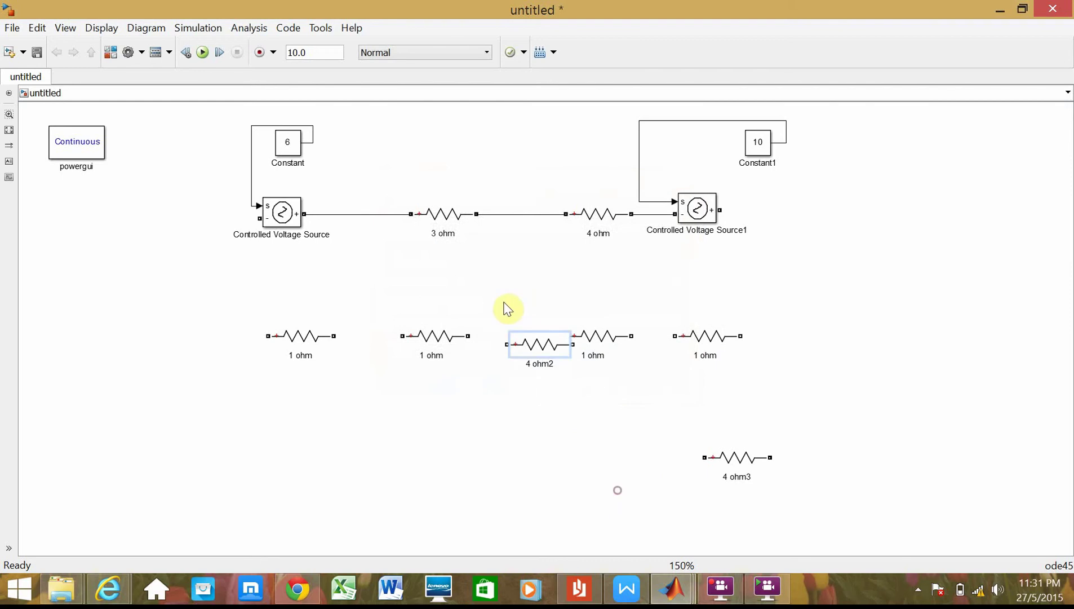
{"action": "left_click_drag", "start_coordinate": [505, 307], "coordinate": [501, 286]}
{"action": "key", "text": "ctrl+r"}
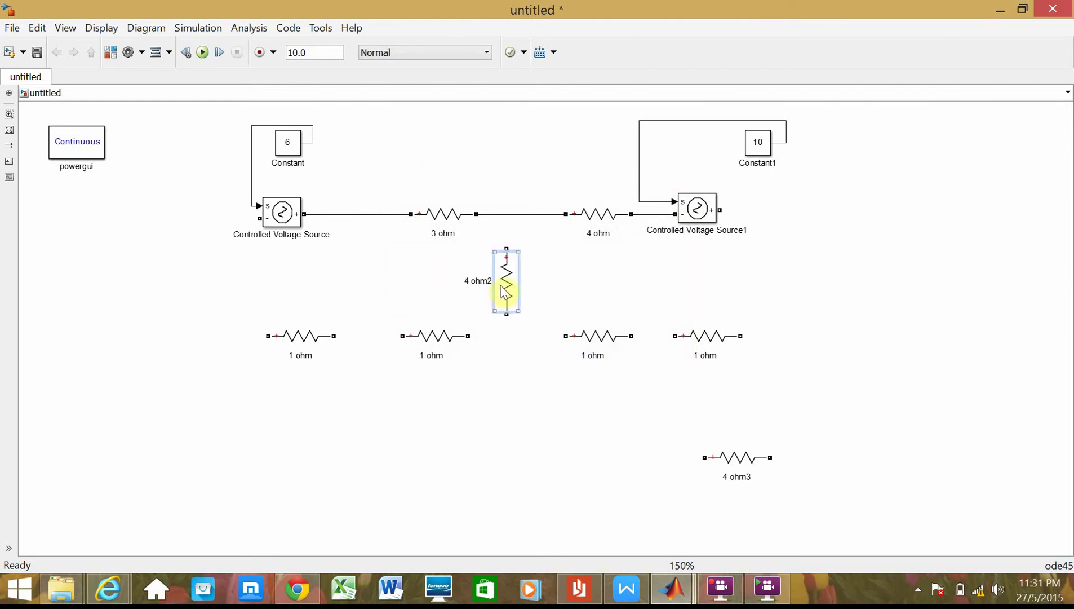
Step: Rename the vertical 4 ohm2 resistor as 2 ohm
{"action": "left_click", "coordinate": [479, 283]}
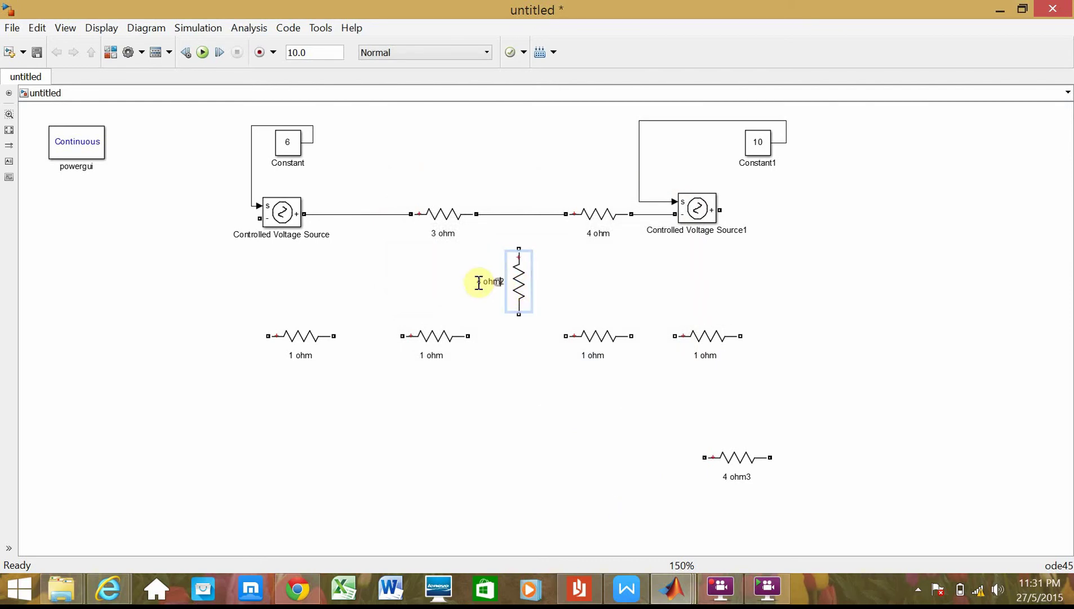
{"action": "left_click_drag", "start_coordinate": [479, 282], "coordinate": [519, 282]}
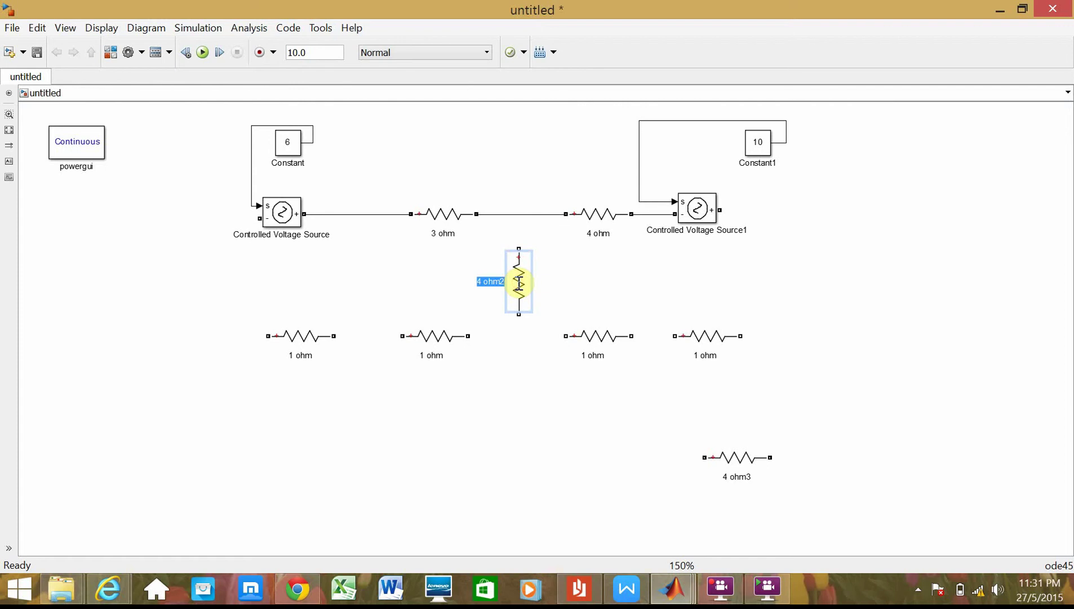
{"action": "type", "text": "2"}
{"action": "left_click", "coordinate": [524, 293]}
{"action": "left_click", "coordinate": [526, 375]}
Step: Wire the 2 ohm resistor between the upper and lower rows and join the four 1 ohm resistors in series
{"action": "left_click_drag", "start_coordinate": [518, 249], "coordinate": [520, 215]}
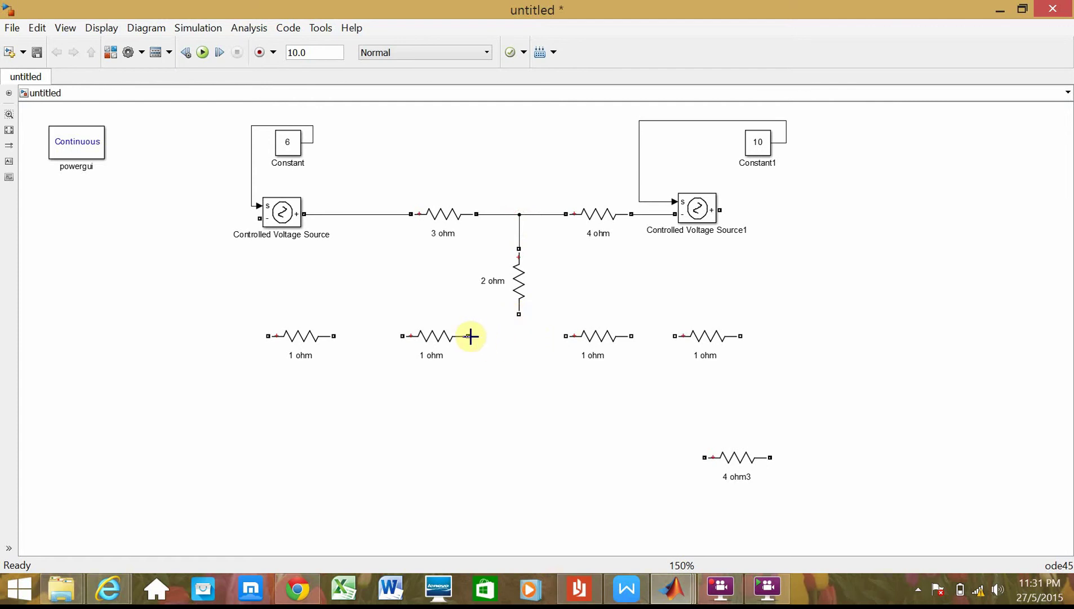
{"action": "left_click_drag", "start_coordinate": [469, 336], "coordinate": [565, 335]}
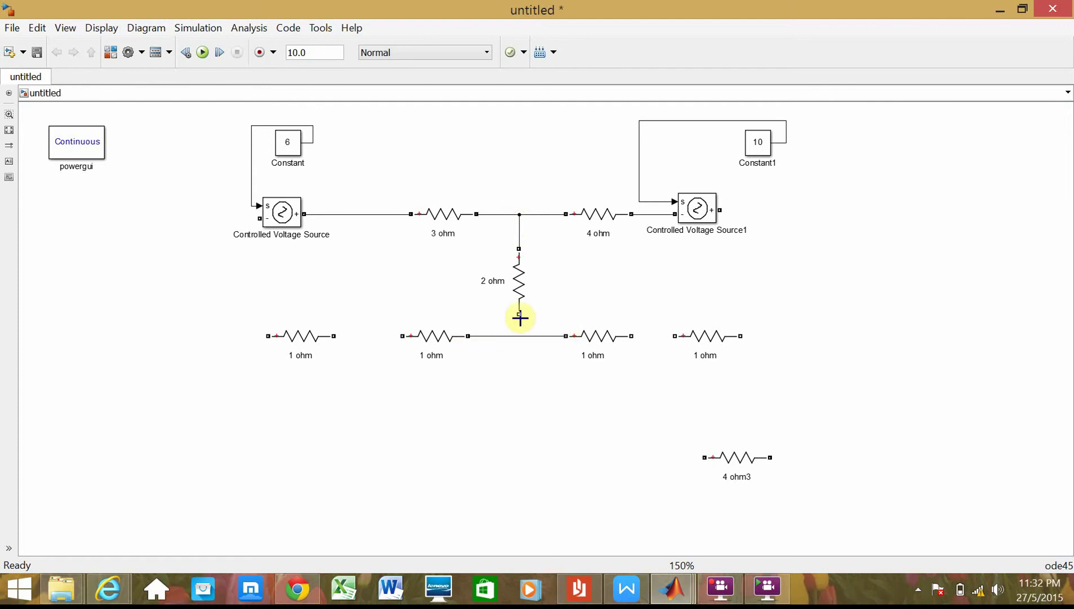
{"action": "left_click_drag", "start_coordinate": [519, 314], "coordinate": [519, 334]}
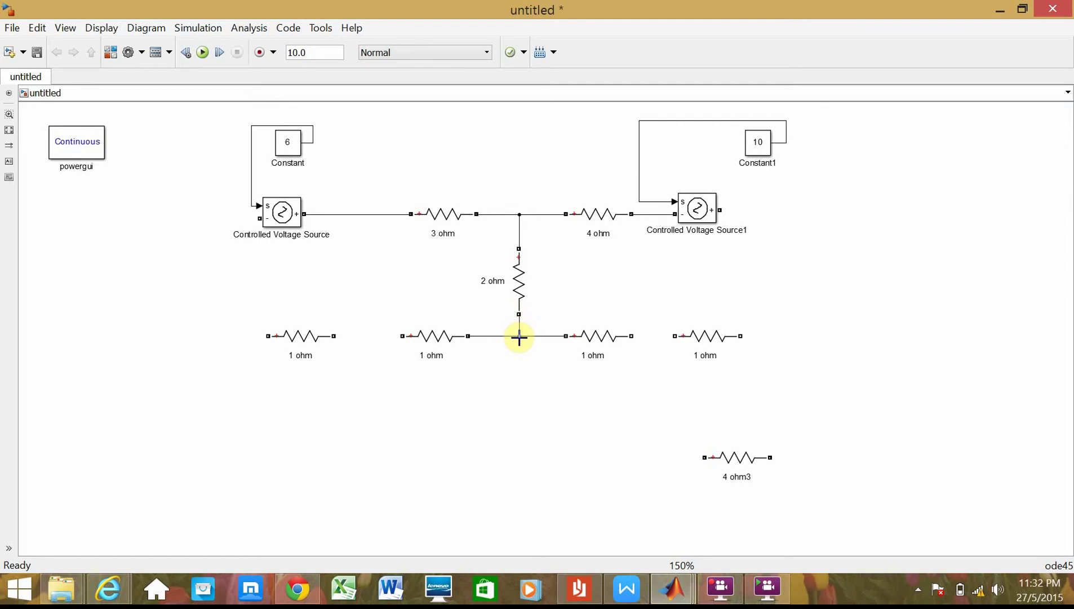
{"action": "left_click_drag", "start_coordinate": [630, 336], "coordinate": [674, 335]}
{"action": "left_click_drag", "start_coordinate": [403, 335], "coordinate": [335, 336]}
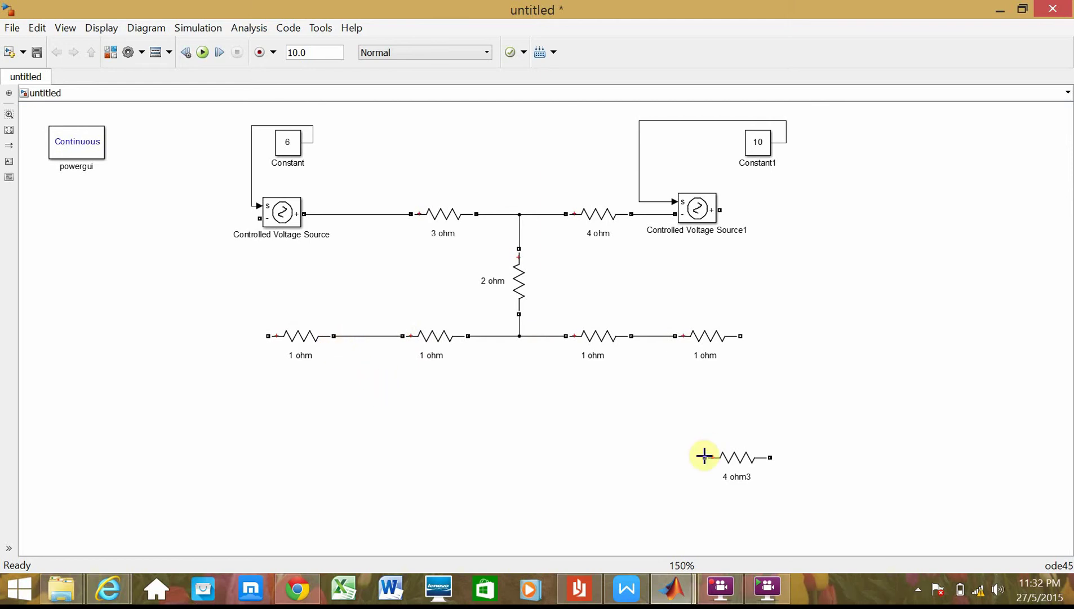
Step: Stand the 4 ohm3 resistor vertically beneath the wire between the first two 1 ohm resistors and set its resistance to 6 ohms
{"action": "left_click_drag", "start_coordinate": [749, 461], "coordinate": [438, 432]}
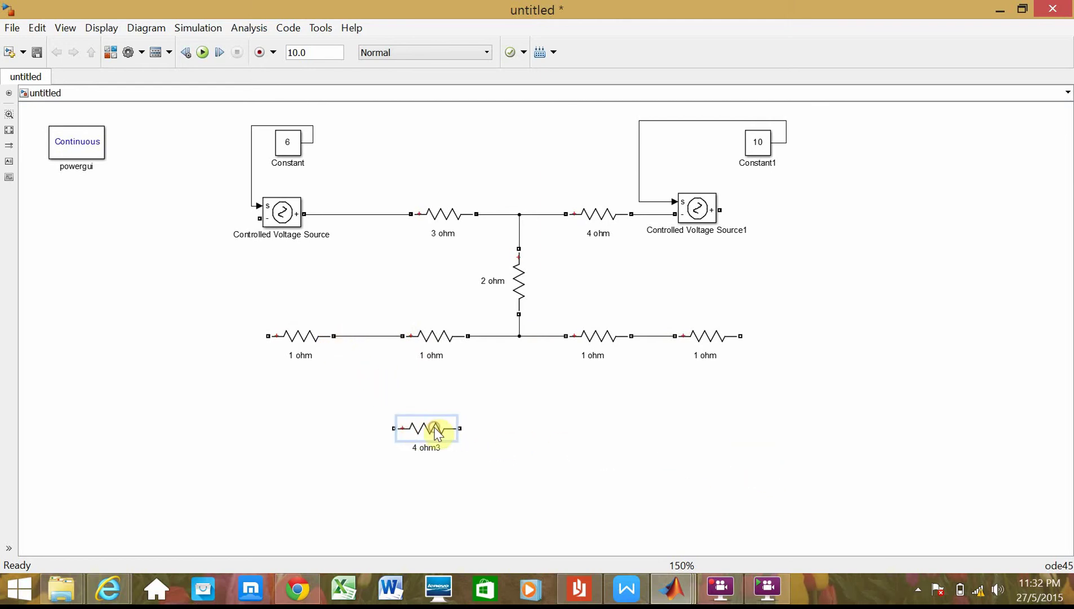
{"action": "key", "text": "ctrl+r"}
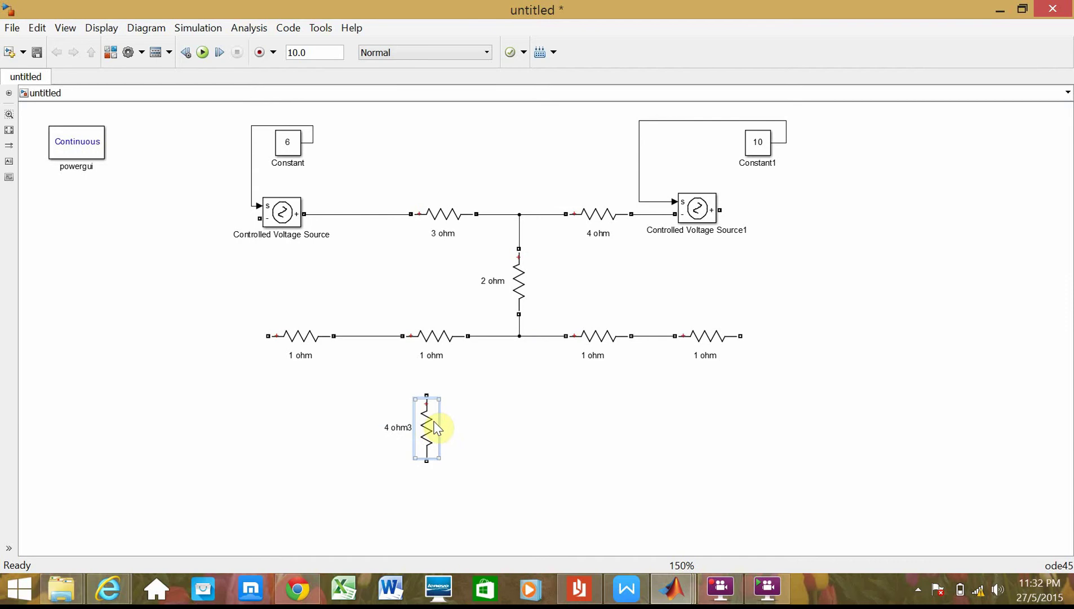
{"action": "left_click_drag", "start_coordinate": [438, 428], "coordinate": [369, 416]}
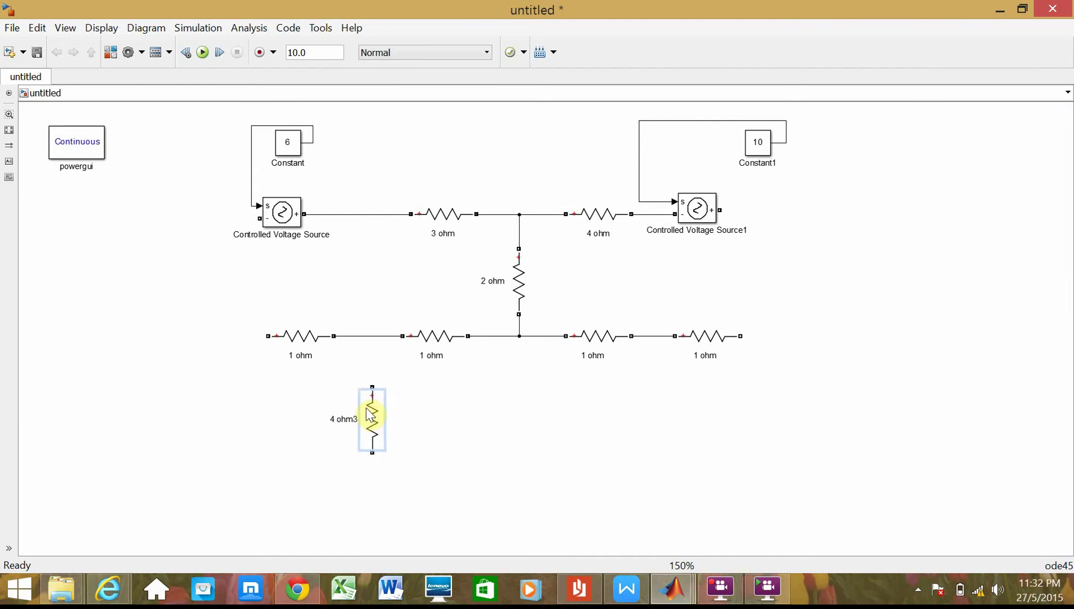
{"action": "double_click", "coordinate": [367, 411]}
{"action": "double_click", "coordinate": [432, 326]}
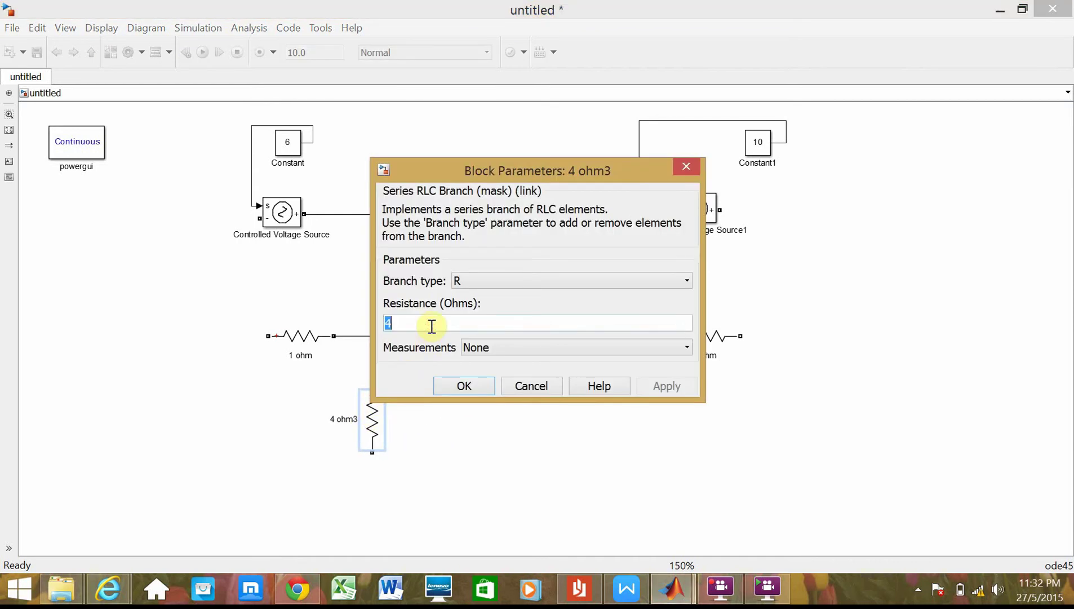
{"action": "type", "text": "4"}
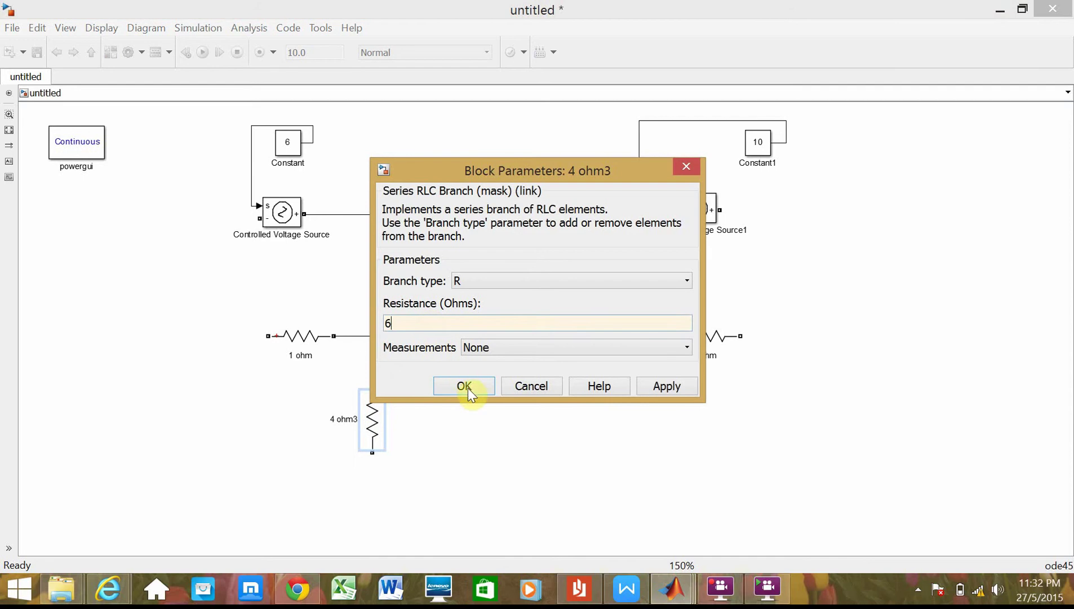
{"action": "left_click", "coordinate": [465, 385]}
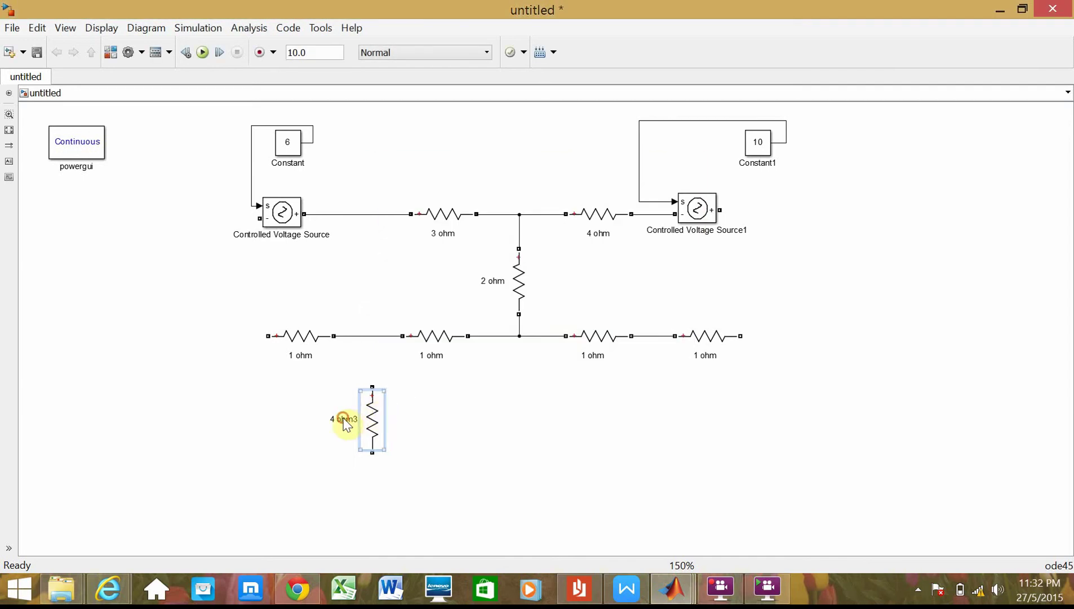
Step: Rename the 4 ohm3 resistor as 6 ohm and wire its upper end to the line between the first two 1 ohm resistors
{"action": "double_click", "coordinate": [330, 420]}
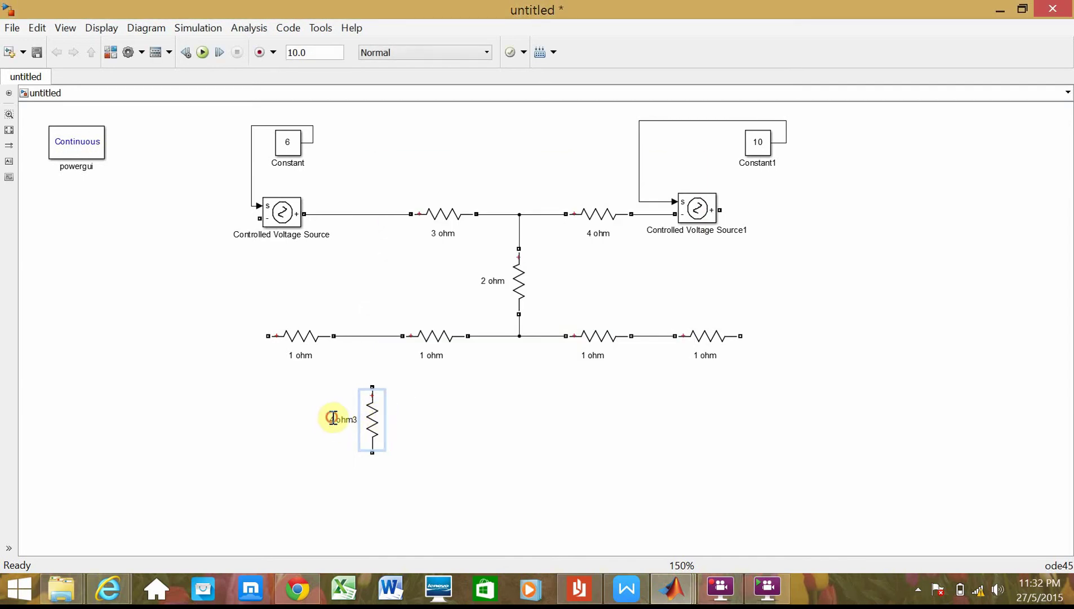
{"action": "type", "text": "6"}
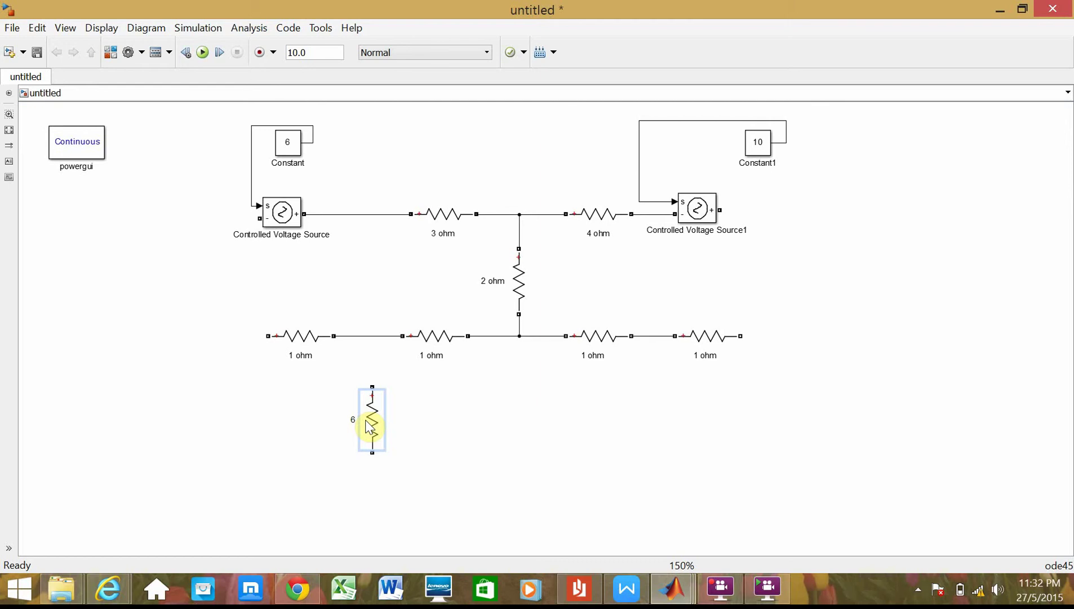
{"action": "type", "text": " ohm"}
{"action": "left_click", "coordinate": [384, 492]}
{"action": "left_click_drag", "start_coordinate": [373, 386], "coordinate": [371, 338]}
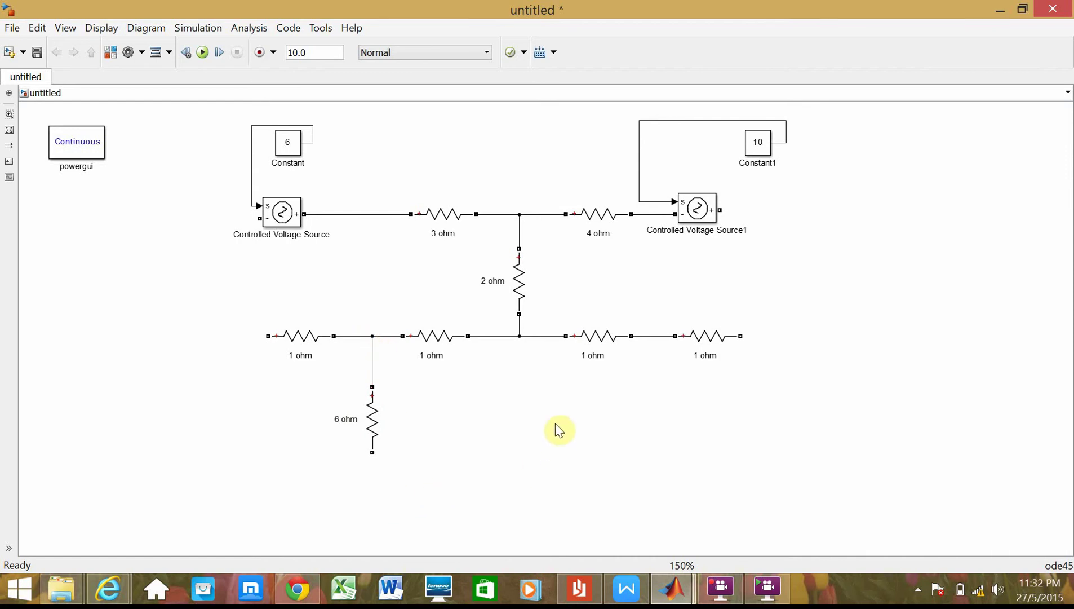
Step: Copy the 6 ohm resistor beneath the wire between the last two 1 ohm resistors and set the copy's resistance to 8 ohms
{"action": "left_click", "coordinate": [367, 408]}
{"action": "key", "text": "ctrl+c"}
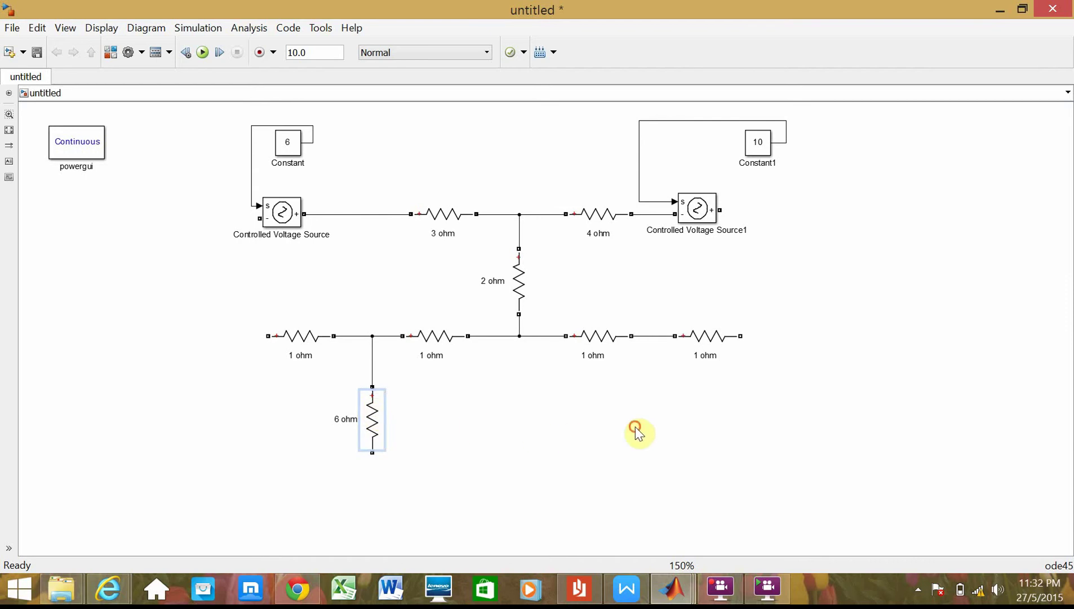
{"action": "left_click", "coordinate": [635, 427]}
{"action": "key", "text": "ctrl+v"}
{"action": "left_click_drag", "start_coordinate": [638, 438], "coordinate": [646, 402]}
{"action": "double_click", "coordinate": [650, 409]}
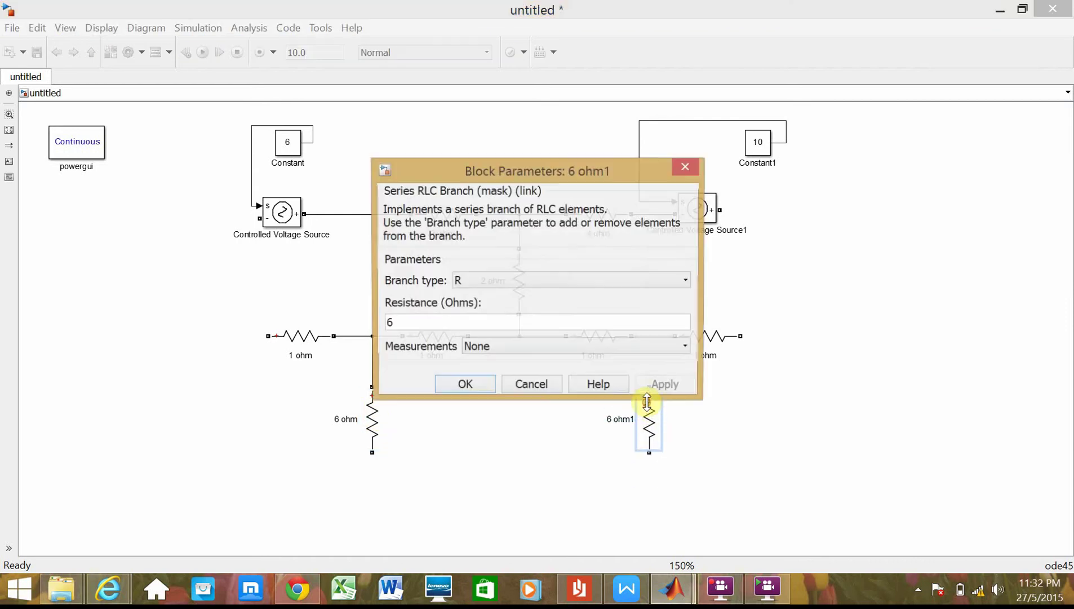
{"action": "double_click", "coordinate": [489, 323]}
{"action": "type", "text": "8"}
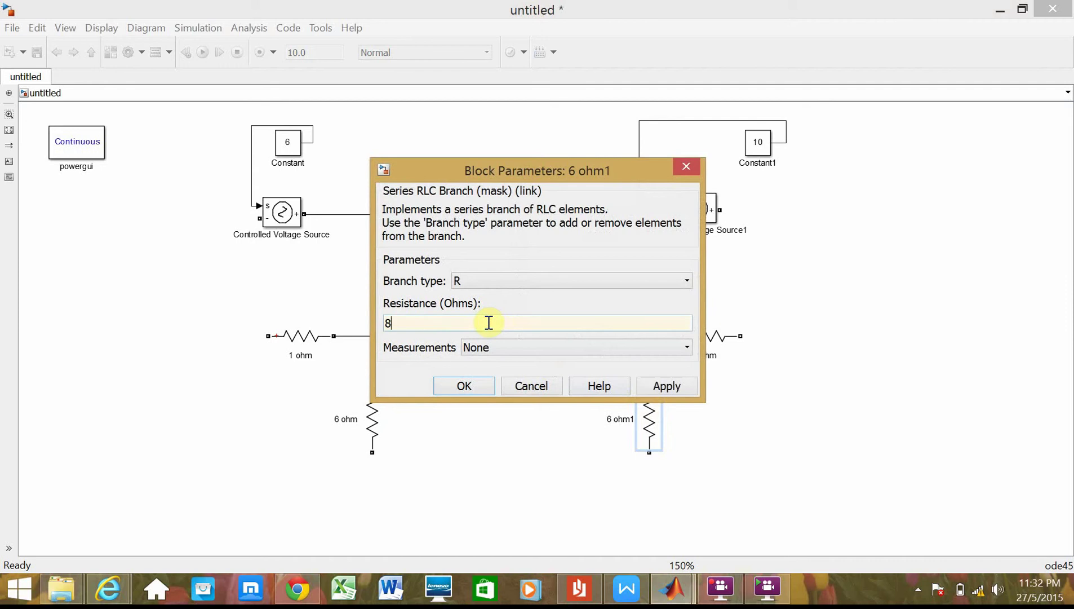
{"action": "left_click", "coordinate": [469, 384]}
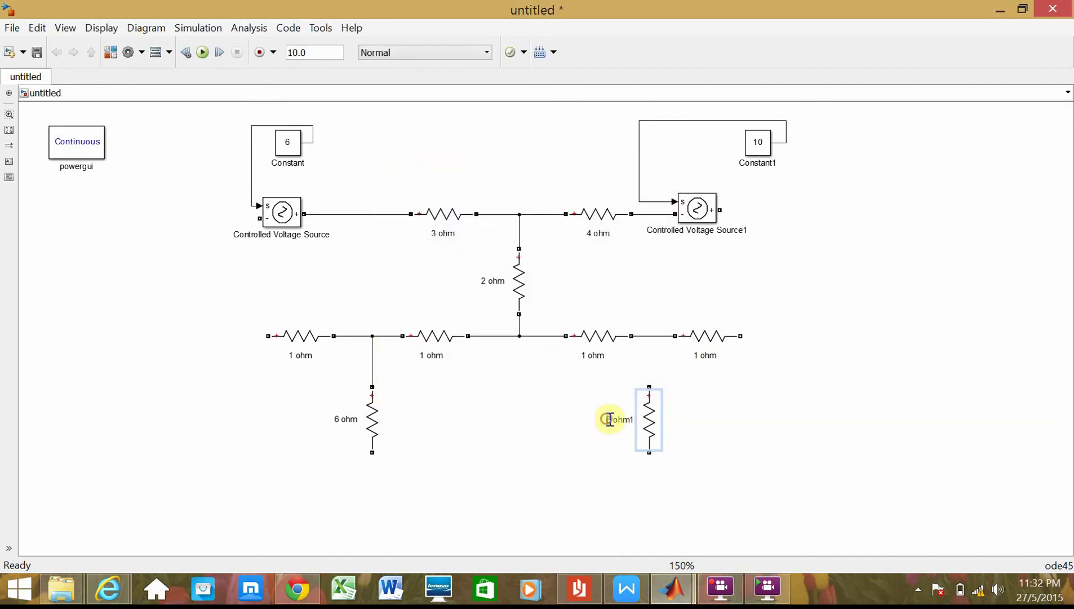
Step: Rename the 6 ohm1 copy as 8 ohm and wire its upper end to the line between the last two 1 ohm resistors
{"action": "left_click_drag", "start_coordinate": [610, 420], "coordinate": [636, 420]}
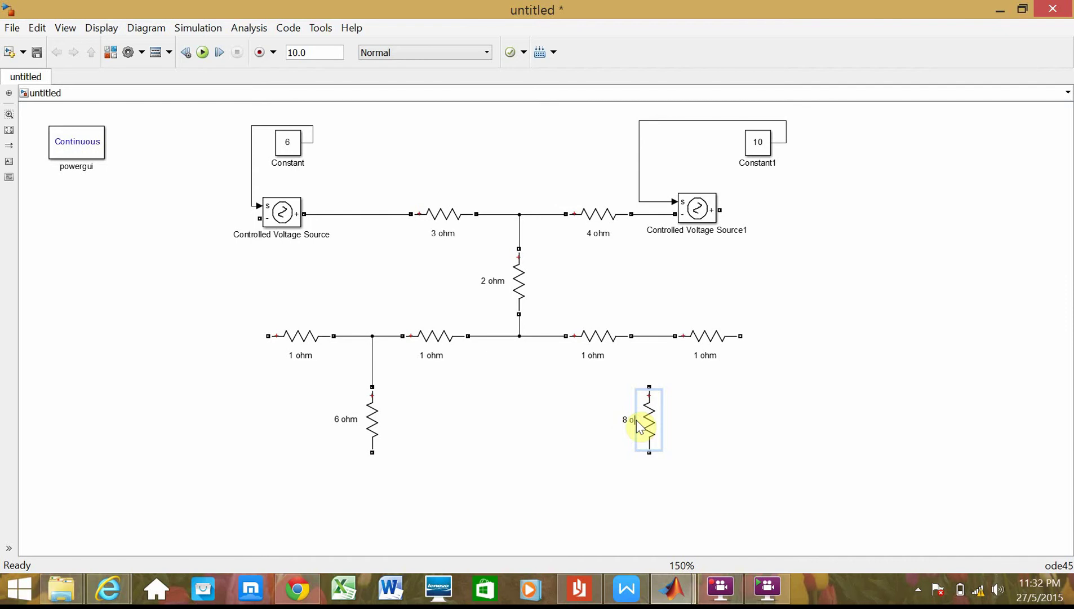
{"action": "left_click", "coordinate": [623, 487]}
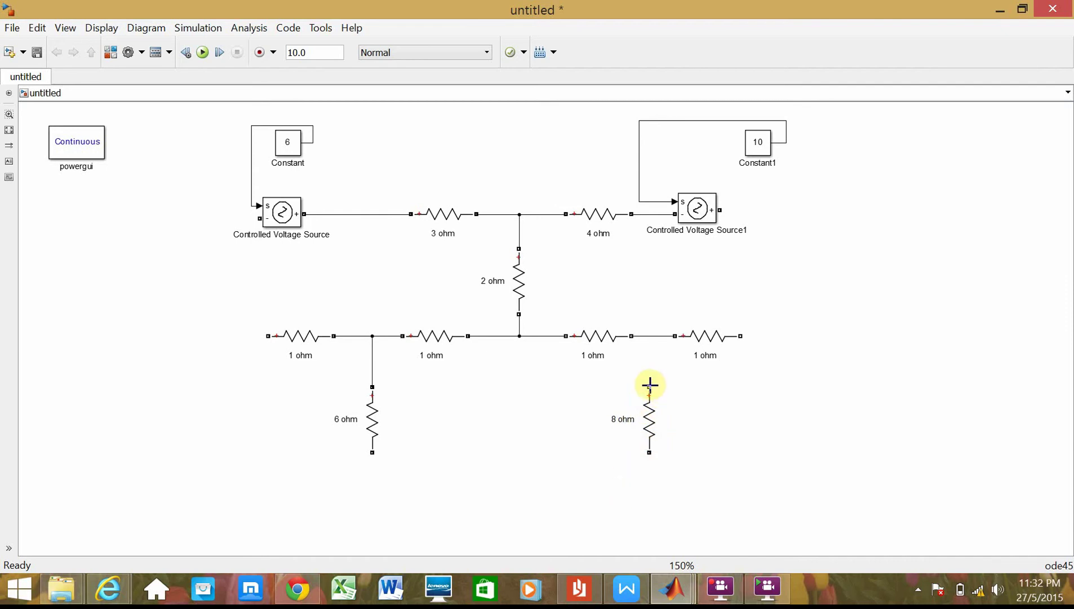
{"action": "left_click_drag", "start_coordinate": [650, 384], "coordinate": [650, 336]}
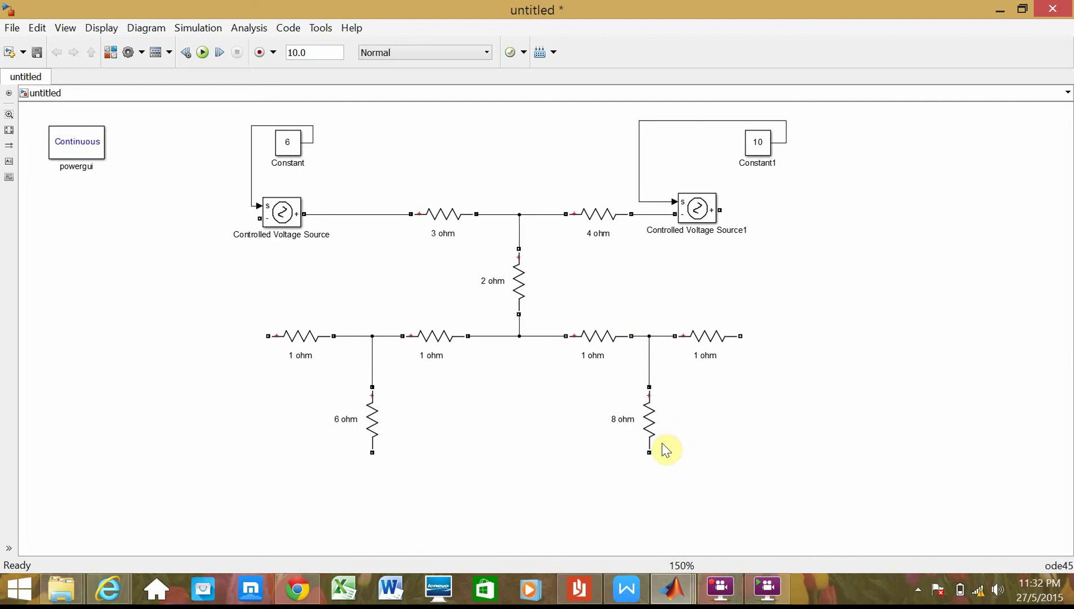
Step: Paste another vertical 6 ohm resistor below and beyond the last 1 ohm resistor, keeping its resistance at 6 ohms
{"action": "left_click_drag", "start_coordinate": [650, 426], "coordinate": [650, 423]}
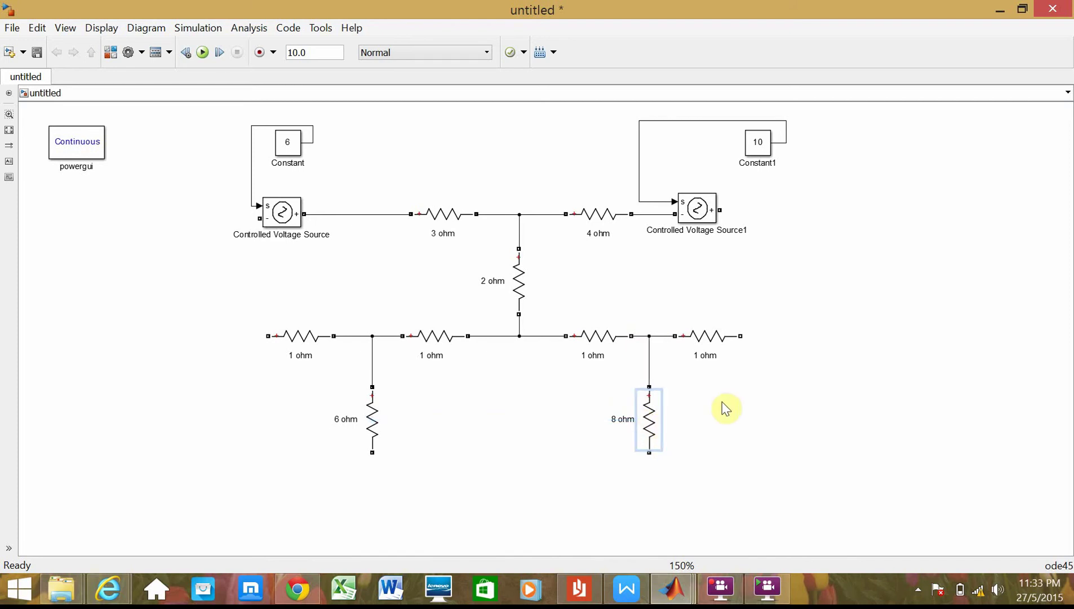
{"action": "left_click", "coordinate": [705, 417]}
{"action": "key", "text": "ctrl+v"}
{"action": "left_click_drag", "start_coordinate": [719, 450], "coordinate": [762, 413]}
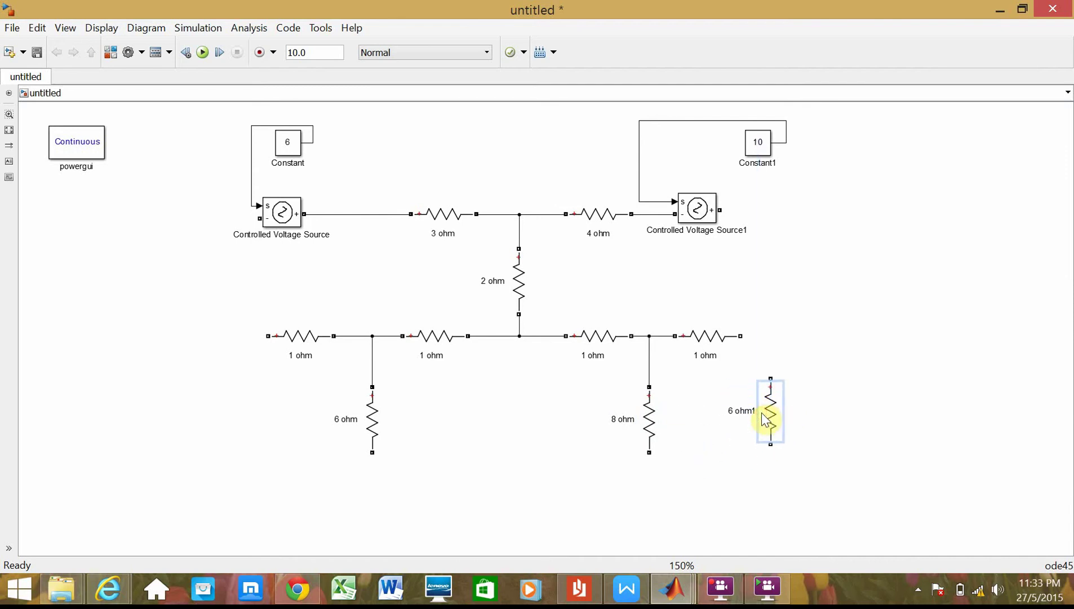
{"action": "double_click", "coordinate": [761, 413]}
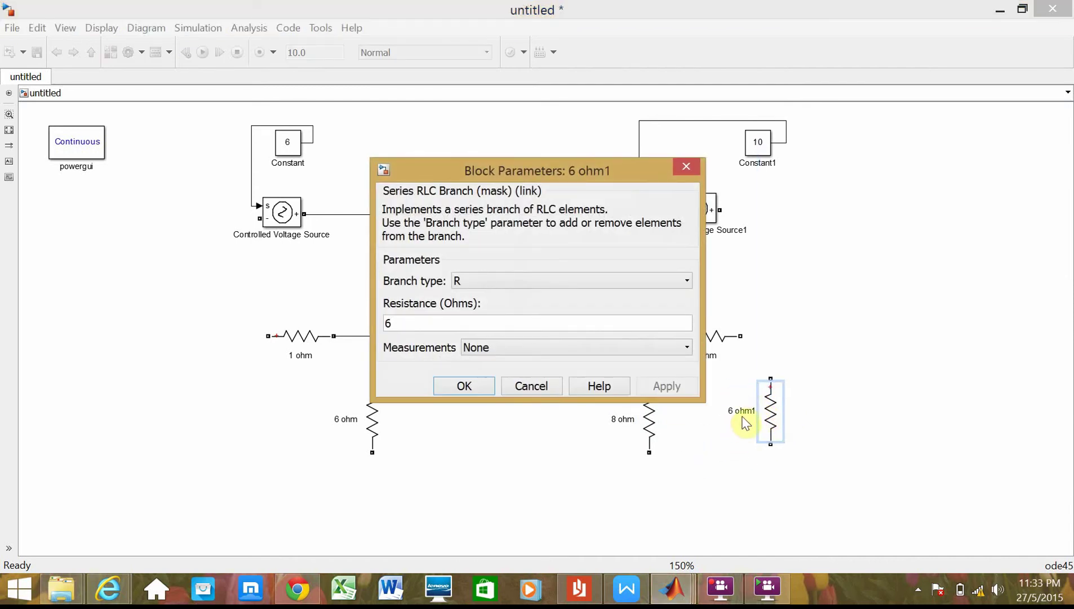
{"action": "left_click", "coordinate": [462, 387]}
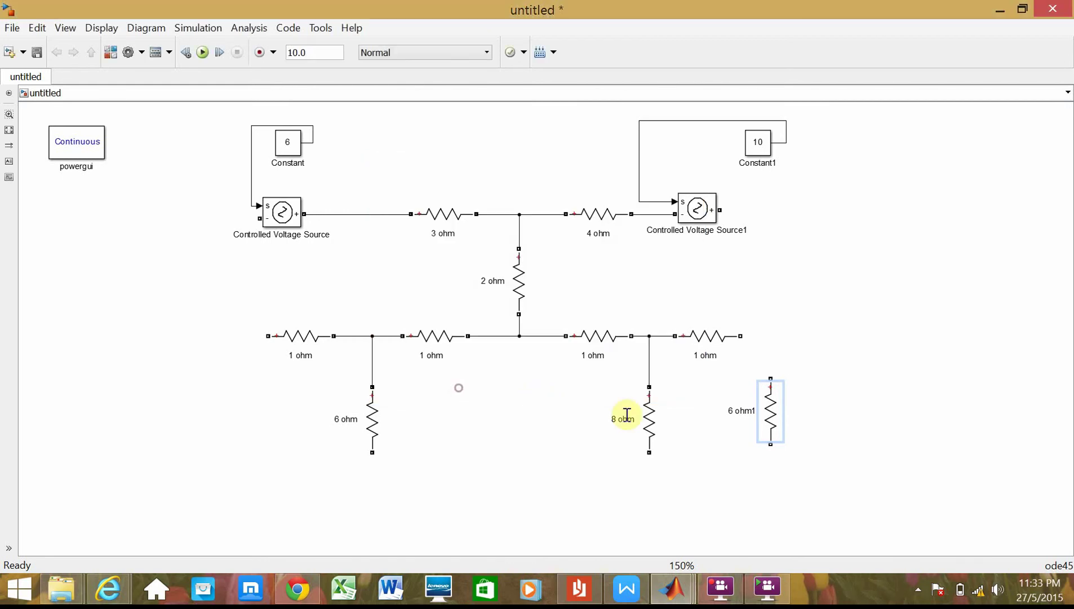
Step: Rename the pasted 6 ohm1 resistor as 6 ohm, with a trailing space to make the name unique
{"action": "left_click", "coordinate": [755, 411]}
{"action": "type", "text": "="}
{"action": "key", "text": "BackSpace"}
{"action": "key", "text": "BackSpace"}
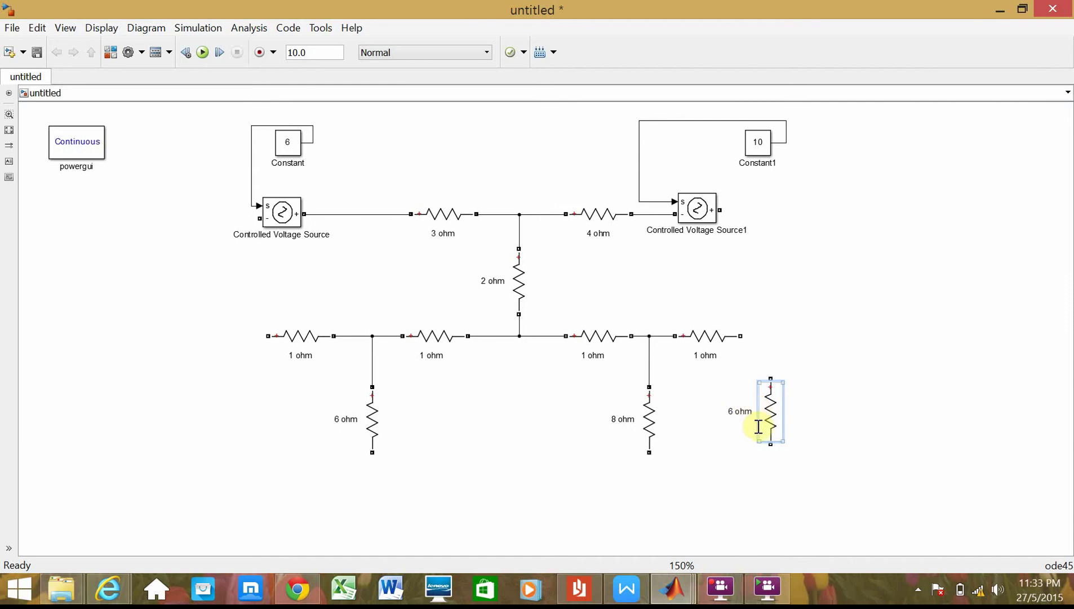
{"action": "left_click", "coordinate": [746, 475]}
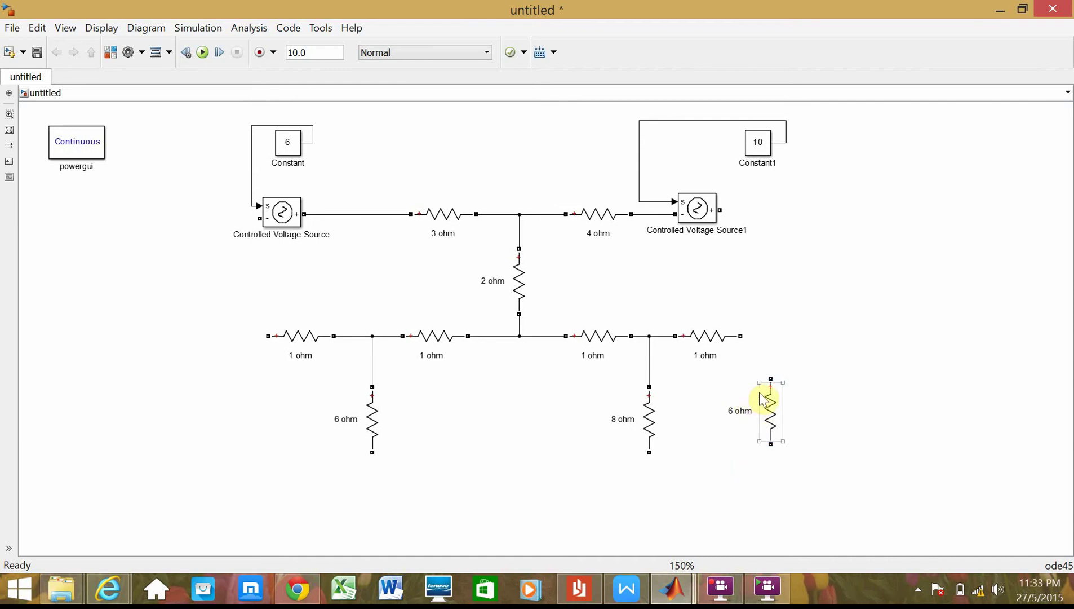
Step: Wire Controlled Voltage Source1's positive terminal to the new 6 ohm resistor's upper end and connect the last 1 ohm resistor to that line
{"action": "left_click_drag", "start_coordinate": [719, 210], "coordinate": [767, 377]}
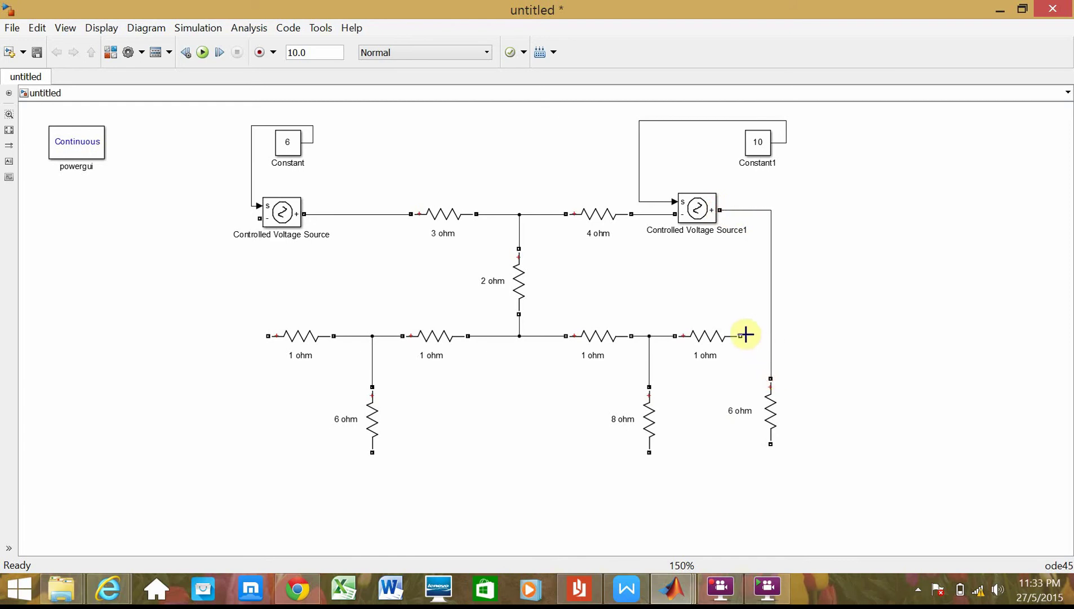
{"action": "left_click_drag", "start_coordinate": [742, 337], "coordinate": [770, 338]}
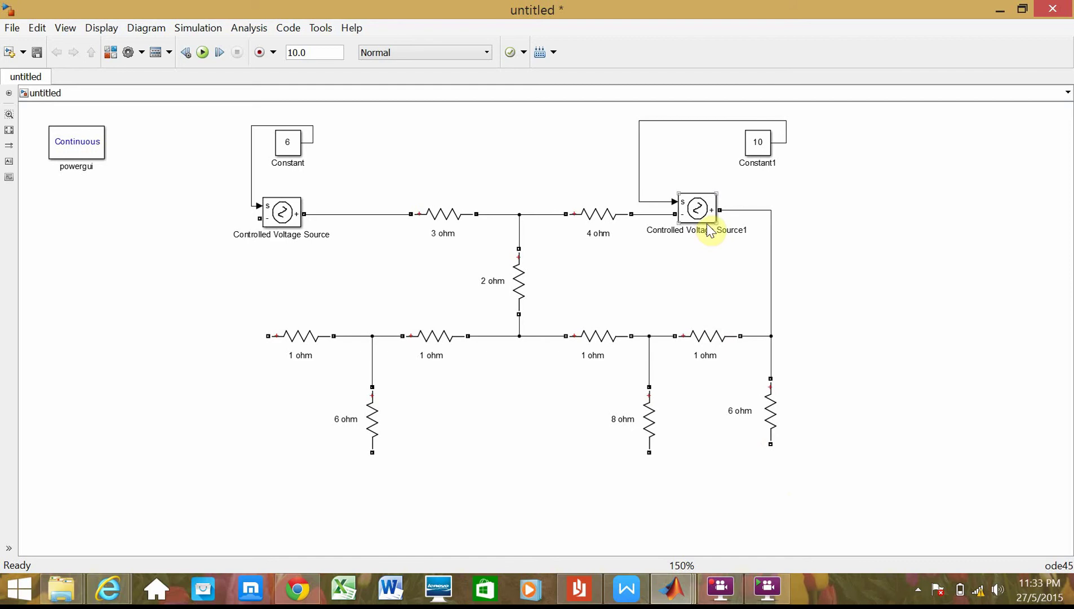
Step: Paste a copy of Controlled Voltage Source1 below the 6 ohm resistor that is wired to it
{"action": "left_click", "coordinate": [698, 206]}
{"action": "left_click", "coordinate": [771, 485]}
{"action": "key", "text": "ctrl+v"}
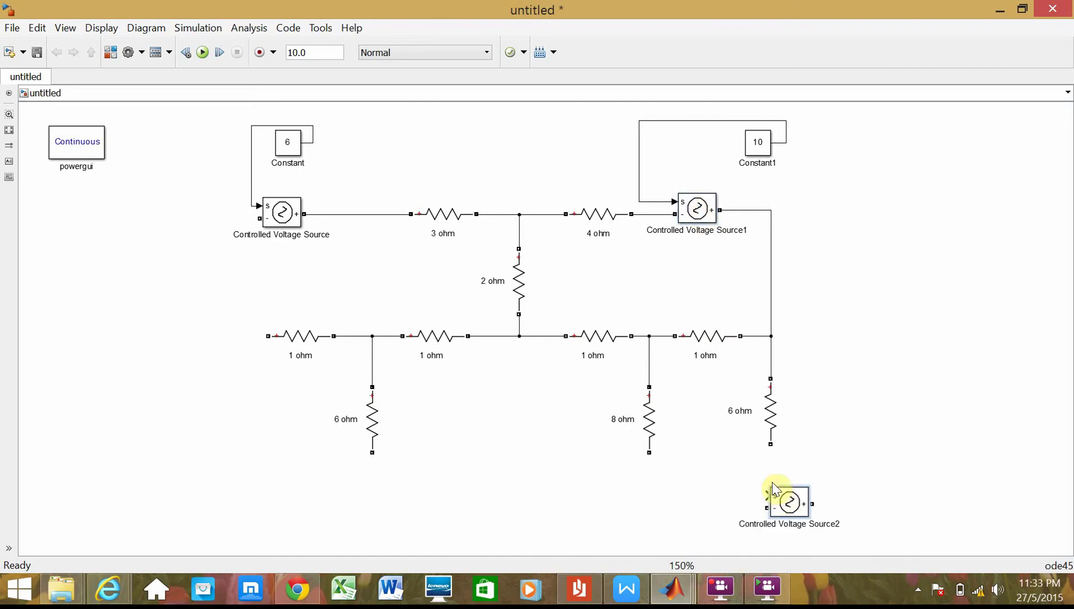
Step: Rotate the pasted Controlled Voltage Source2 vertical, align it under the 6 ohm resistor, and wire its negative terminal to the resistor's lower end
{"action": "left_click_drag", "start_coordinate": [791, 508], "coordinate": [783, 514]}
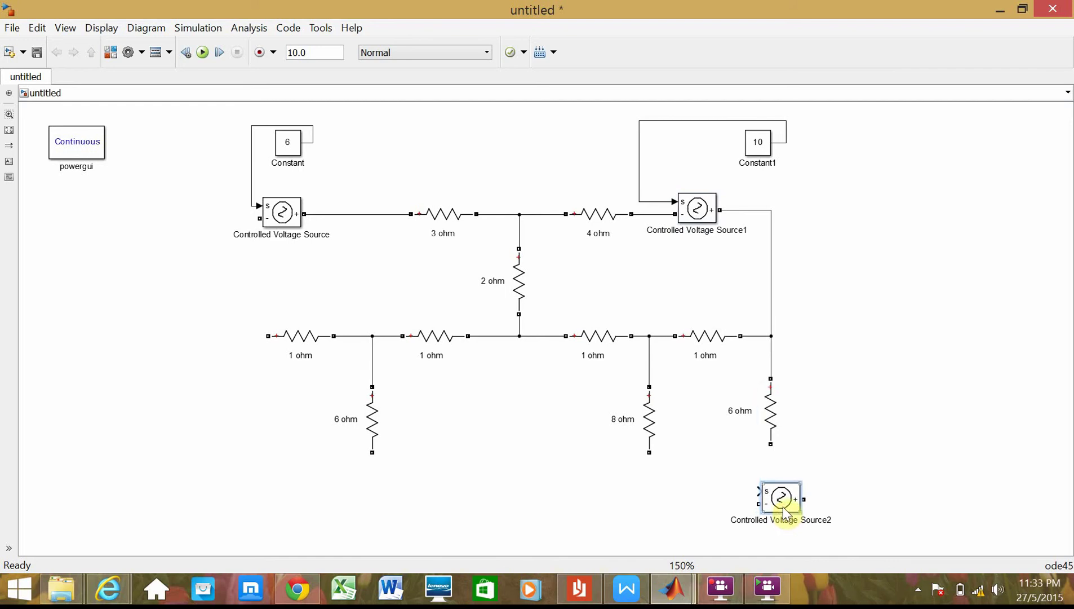
{"action": "key", "text": "ctrl+r"}
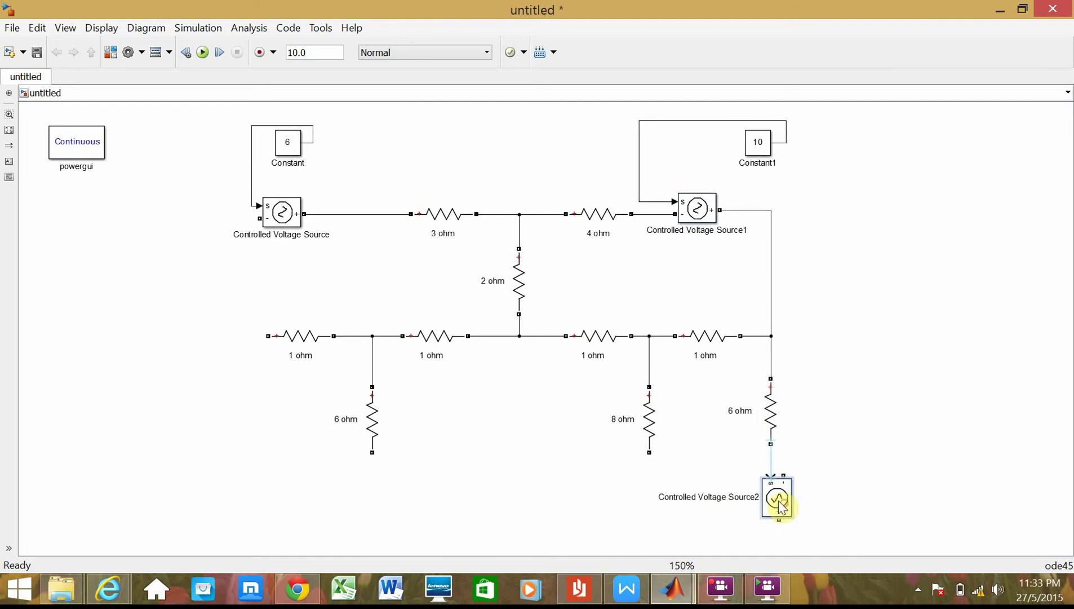
{"action": "left_click_drag", "start_coordinate": [784, 503], "coordinate": [768, 516]}
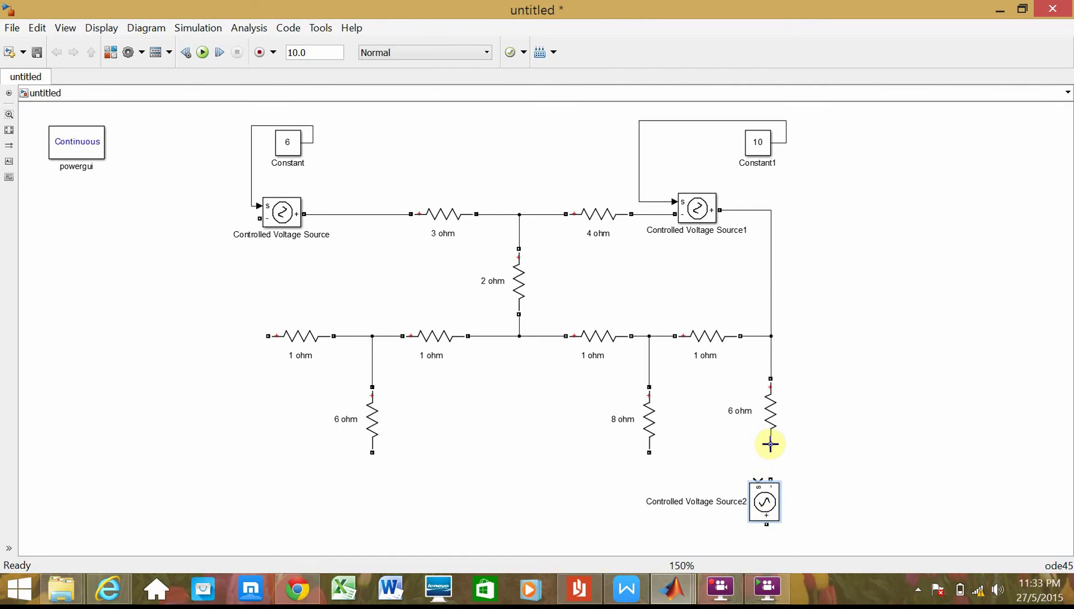
{"action": "left_click_drag", "start_coordinate": [769, 444], "coordinate": [770, 479]}
Step: Paste a copy of Constant1 beside Controlled Voltage Source2 and set its constant value to 9
{"action": "left_click", "coordinate": [755, 150]}
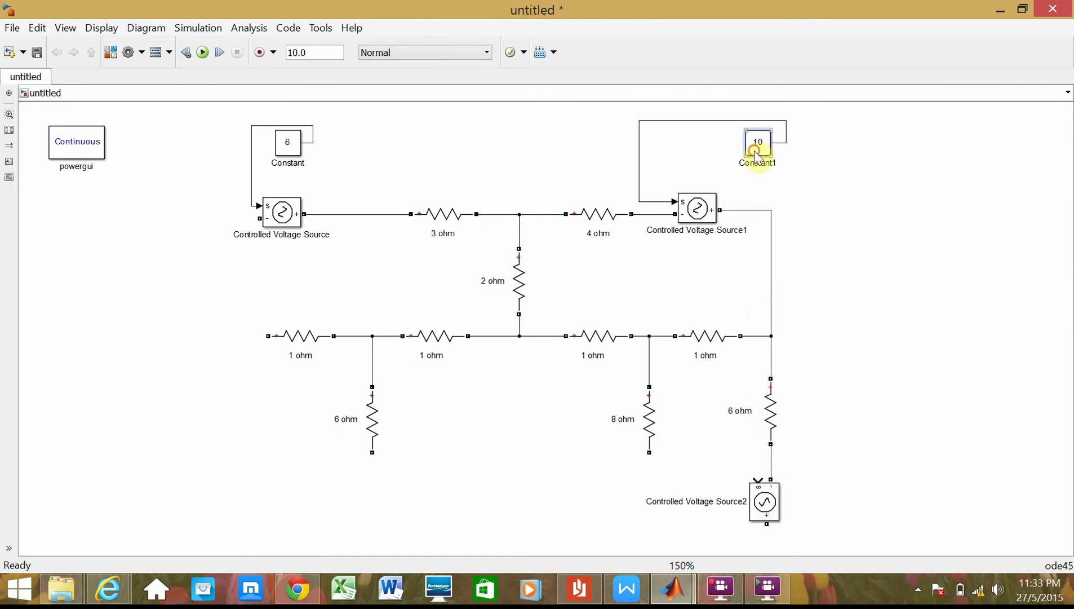
{"action": "key", "text": "ctrl+c"}
{"action": "key", "text": "ctrl+v"}
{"action": "left_click_drag", "start_coordinate": [856, 527], "coordinate": [851, 494]}
{"action": "double_click", "coordinate": [851, 494]}
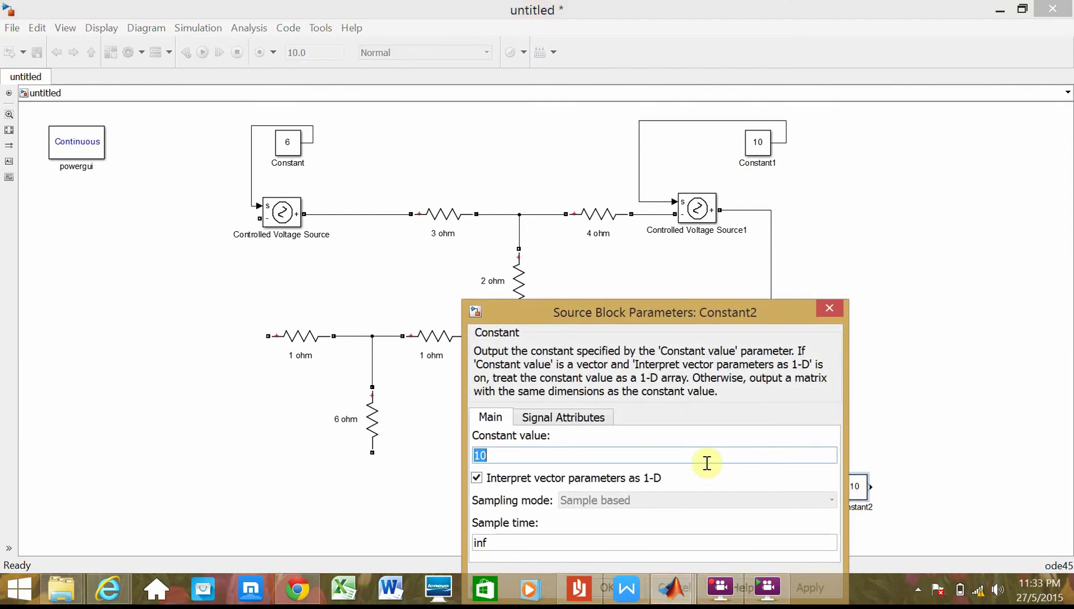
{"action": "type", "text": "9"}
{"action": "left_click_drag", "start_coordinate": [665, 315], "coordinate": [731, 200]}
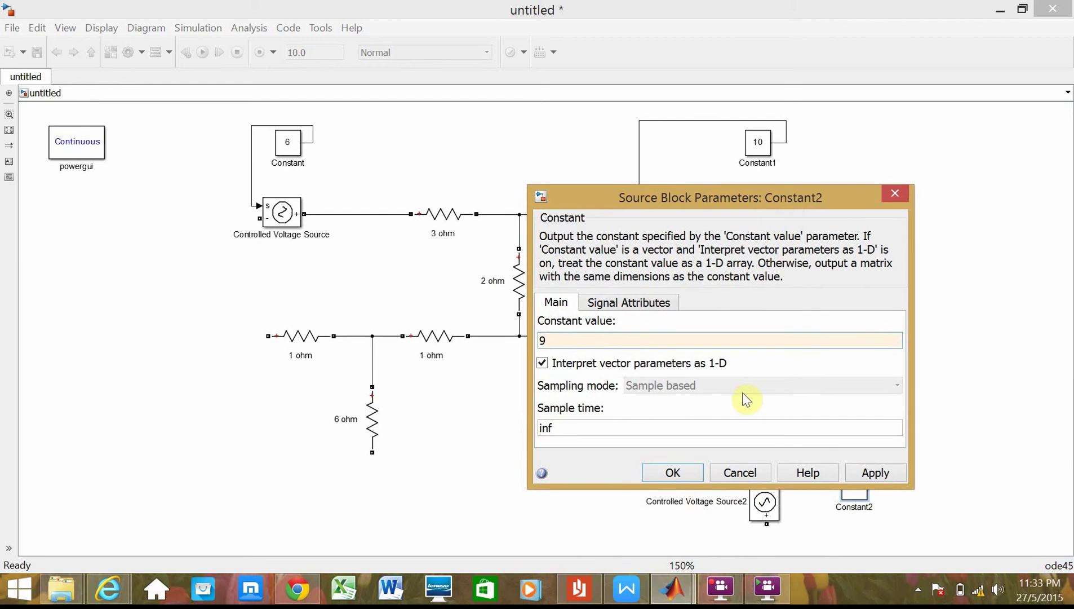
{"action": "left_click", "coordinate": [673, 472]}
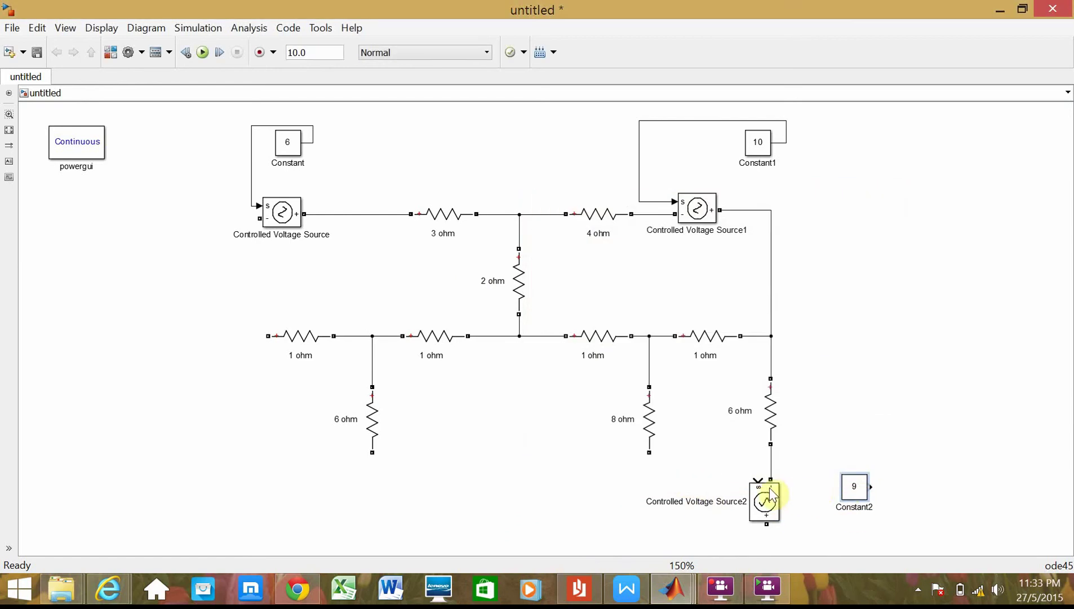
Step: Wire the 9 constant to Controlled Voltage Source2's signal input and check the circuit diagram in the assignment PDF
{"action": "mouse_move", "coordinate": [770, 495]}
{"action": "left_mouse_down"}
{"action": "mouse_move", "coordinate": [762, 470]}
{"action": "mouse_move", "coordinate": [878, 470]}
{"action": "mouse_move", "coordinate": [871, 484]}
{"action": "left_mouse_up"}
{"action": "left_click", "coordinate": [857, 491]}
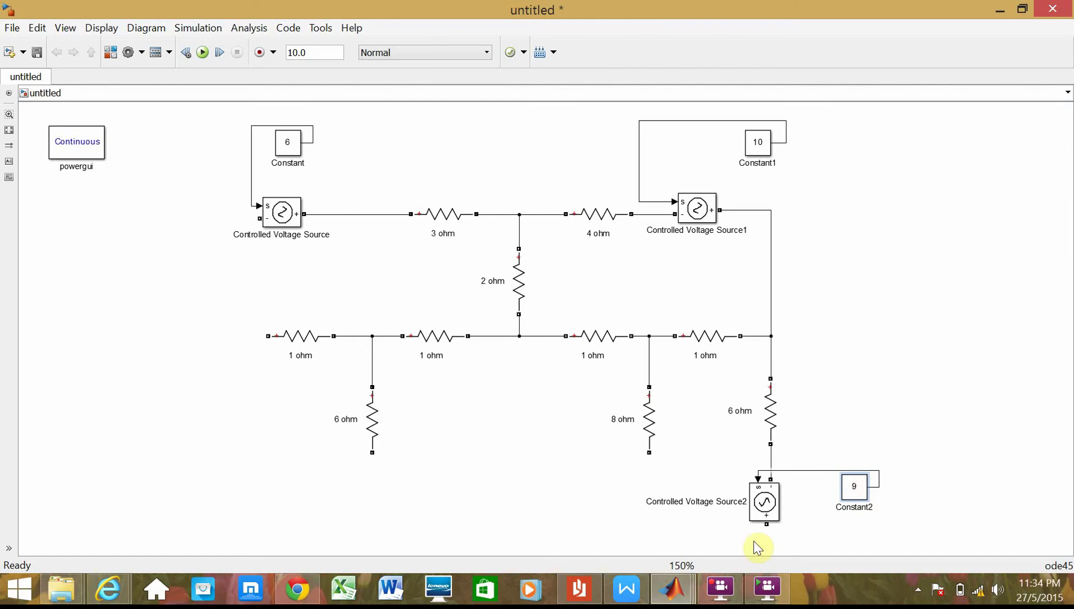
{"action": "left_click", "coordinate": [593, 582]}
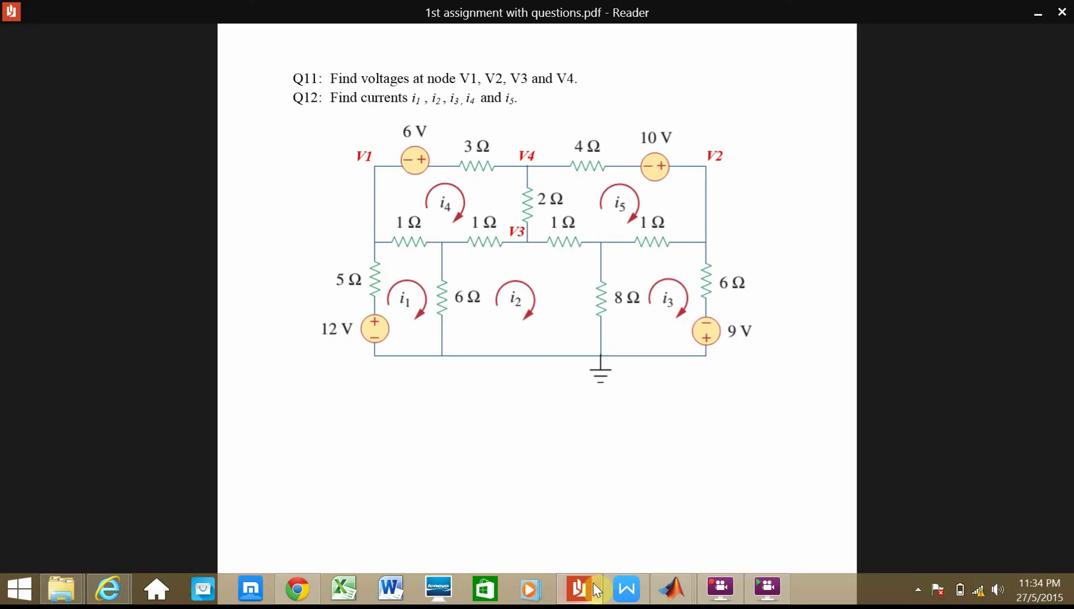
{"action": "left_click", "coordinate": [592, 582]}
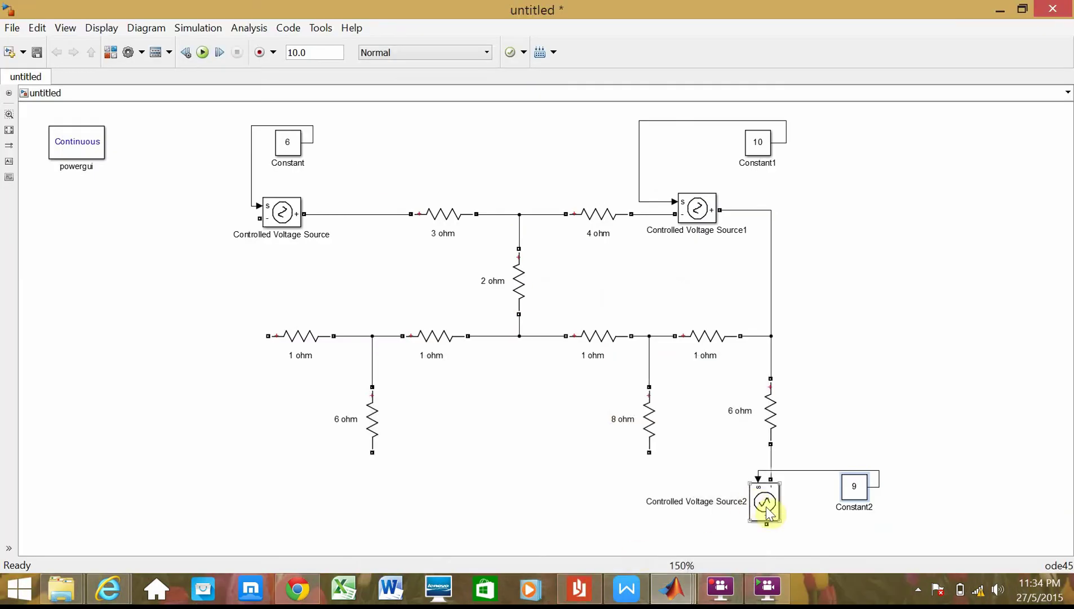
Step: Paste a copy of the vertical 6 ohm resistor below and beyond the first 1 ohm resistor and set its resistance to 5 ohms
{"action": "left_click", "coordinate": [774, 418]}
{"action": "scroll", "coordinate": [786, 415], "scroll_direction": "down", "scroll_amount": 5}
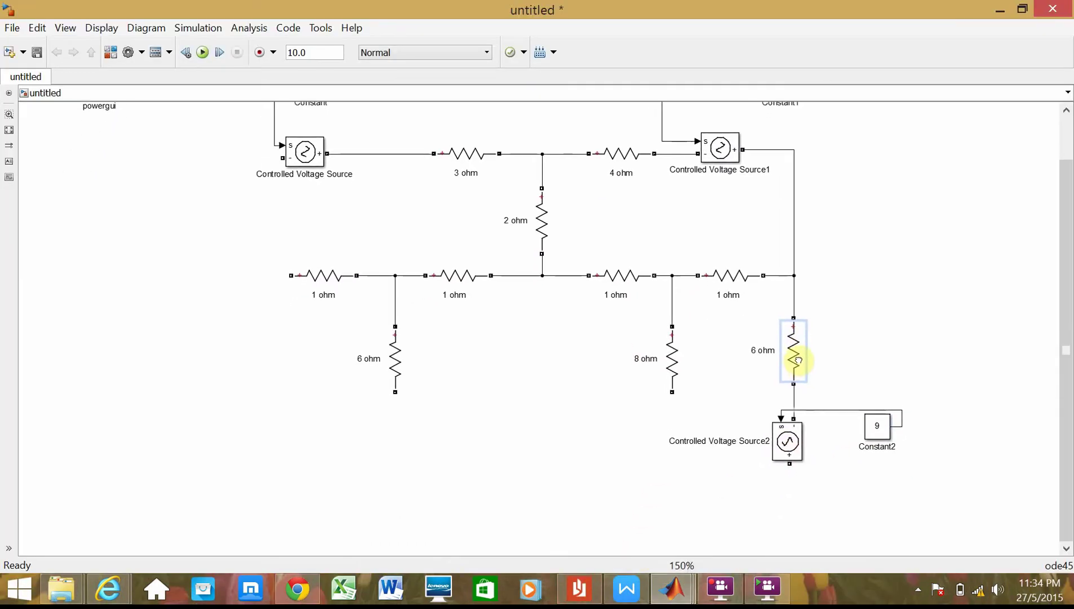
{"action": "scroll", "coordinate": [791, 465], "scroll_direction": "down", "scroll_amount": 1}
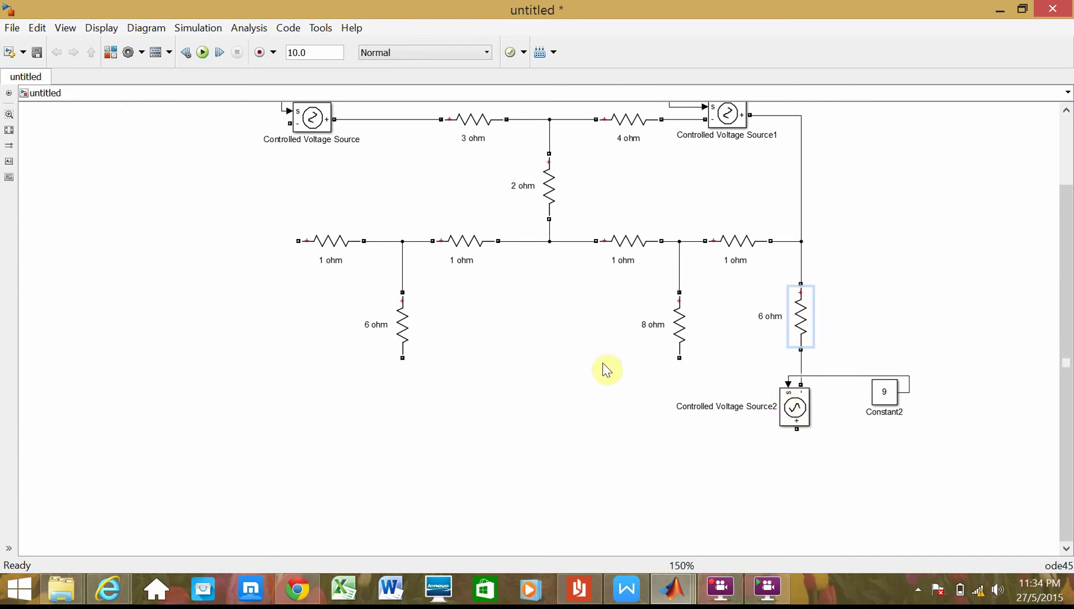
{"action": "left_click", "coordinate": [402, 324]}
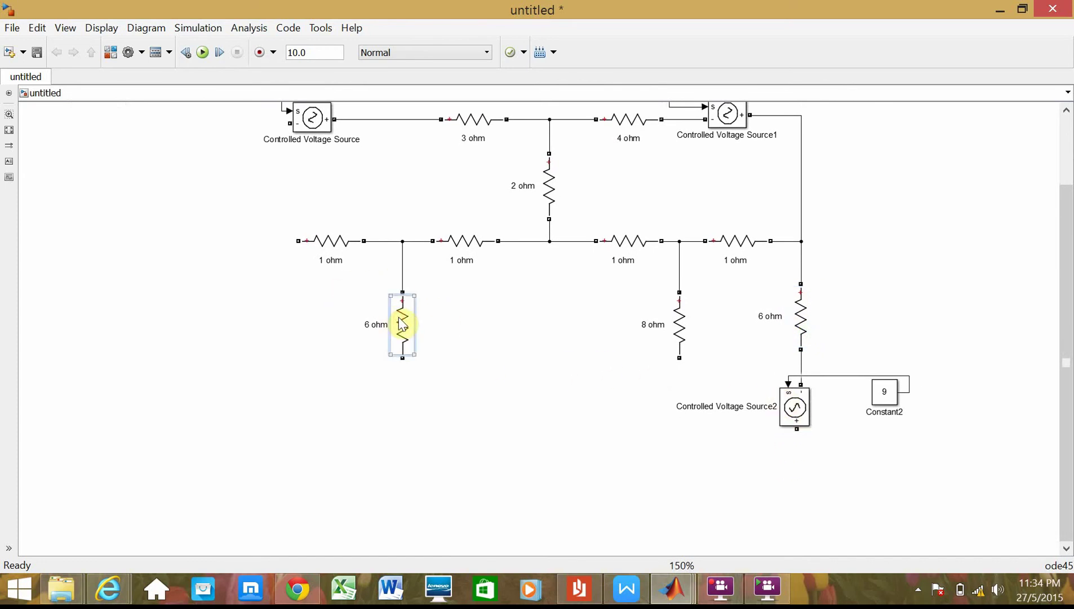
{"action": "left_click", "coordinate": [278, 319]}
{"action": "key", "text": "ctrl+v"}
{"action": "left_click_drag", "start_coordinate": [281, 336], "coordinate": [275, 312]}
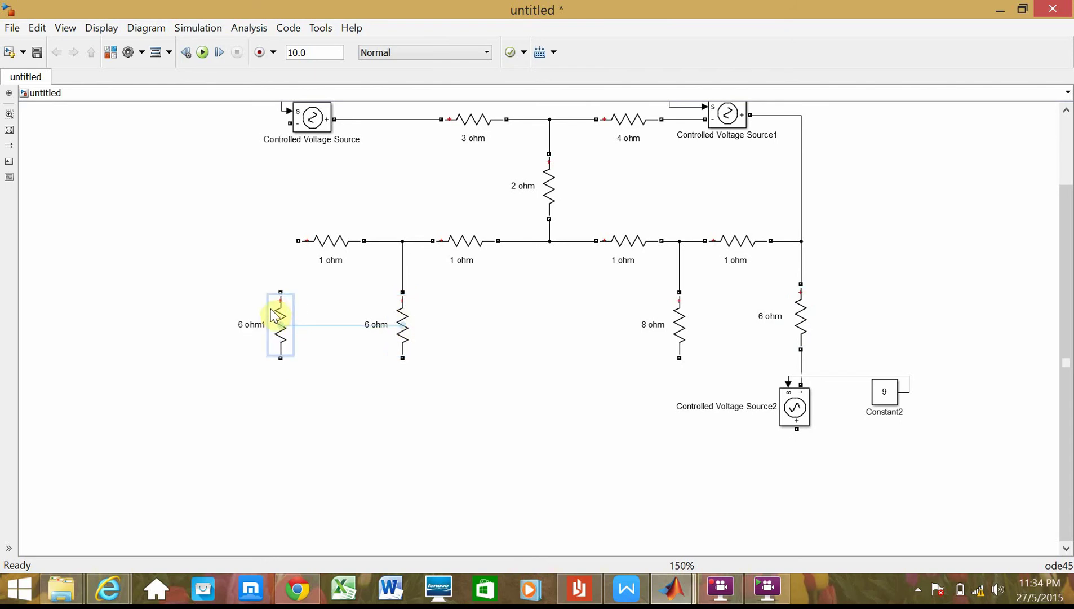
{"action": "double_click", "coordinate": [274, 313]}
{"action": "double_click", "coordinate": [426, 323]}
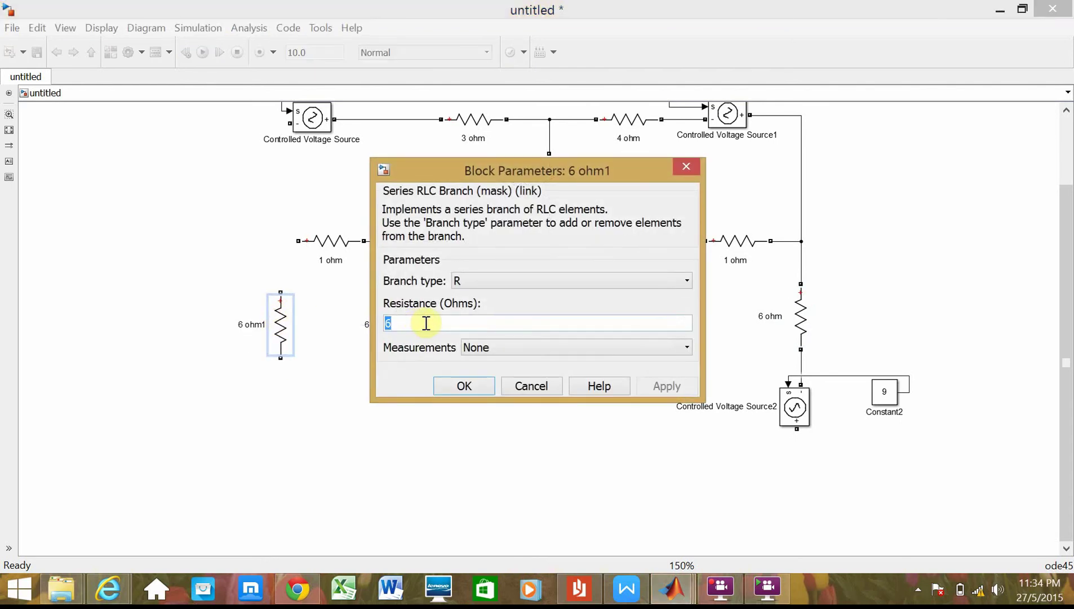
{"action": "type", "text": "5"}
{"action": "left_click", "coordinate": [456, 385]}
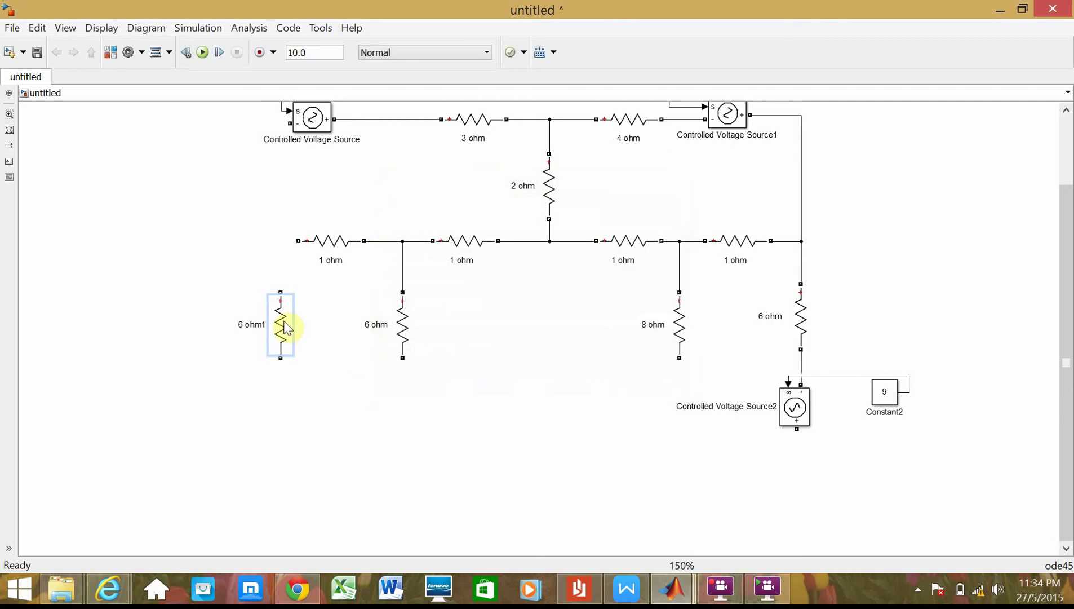
Step: Rename the pasted 6 ohm1 resistor as 5 ohm
{"action": "double_click", "coordinate": [260, 325]}
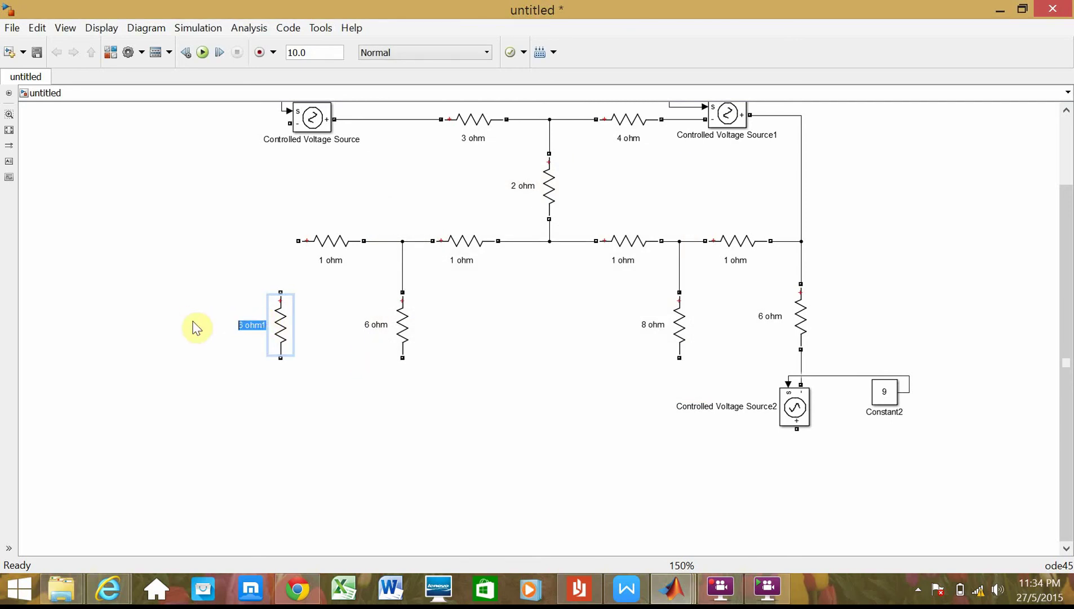
{"action": "type", "text": "5 ohm"}
{"action": "left_click", "coordinate": [290, 304]}
{"action": "left_click", "coordinate": [281, 290]}
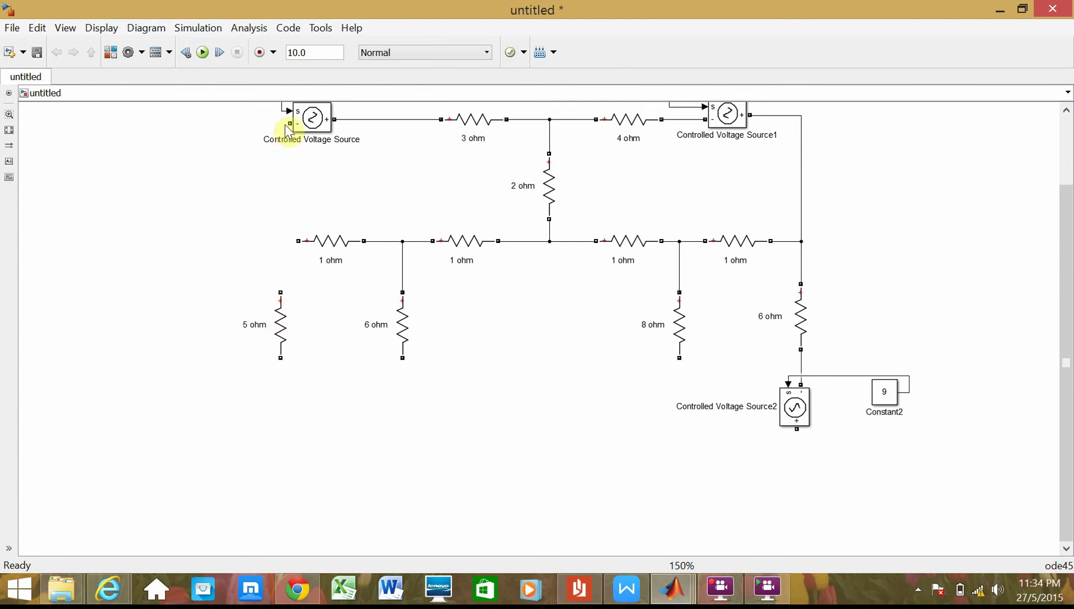
Step: Wire Controlled Voltage Source's negative terminal straight down to the 5 ohm resistor's upper end and connect the first 1 ohm resistor to that line
{"action": "left_click_drag", "start_coordinate": [289, 122], "coordinate": [281, 292]}
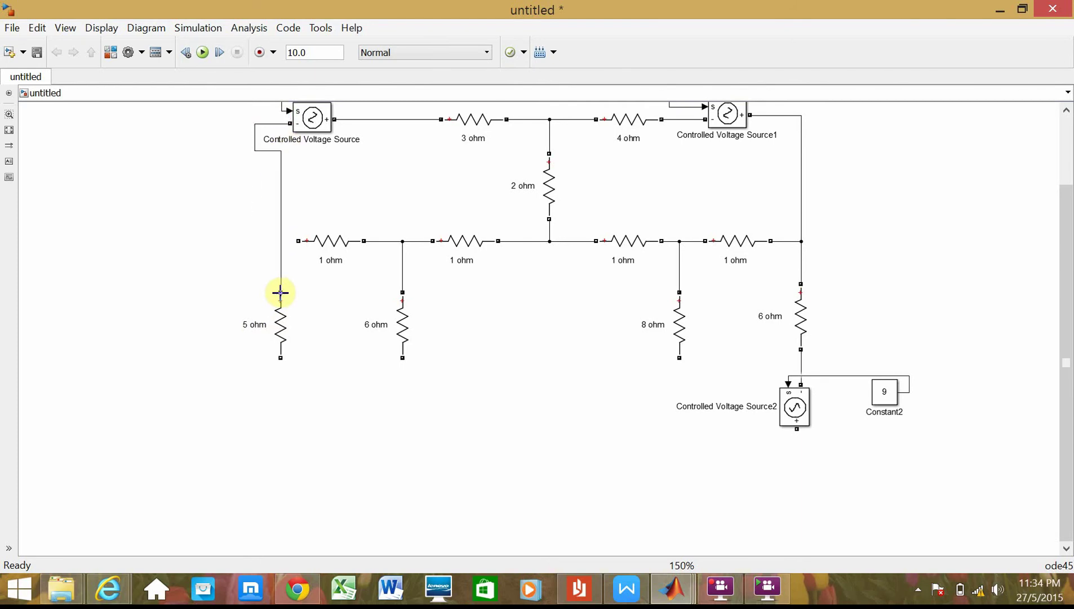
{"action": "left_click", "coordinate": [283, 330]}
{"action": "left_click_drag", "start_coordinate": [283, 330], "coordinate": [254, 329]}
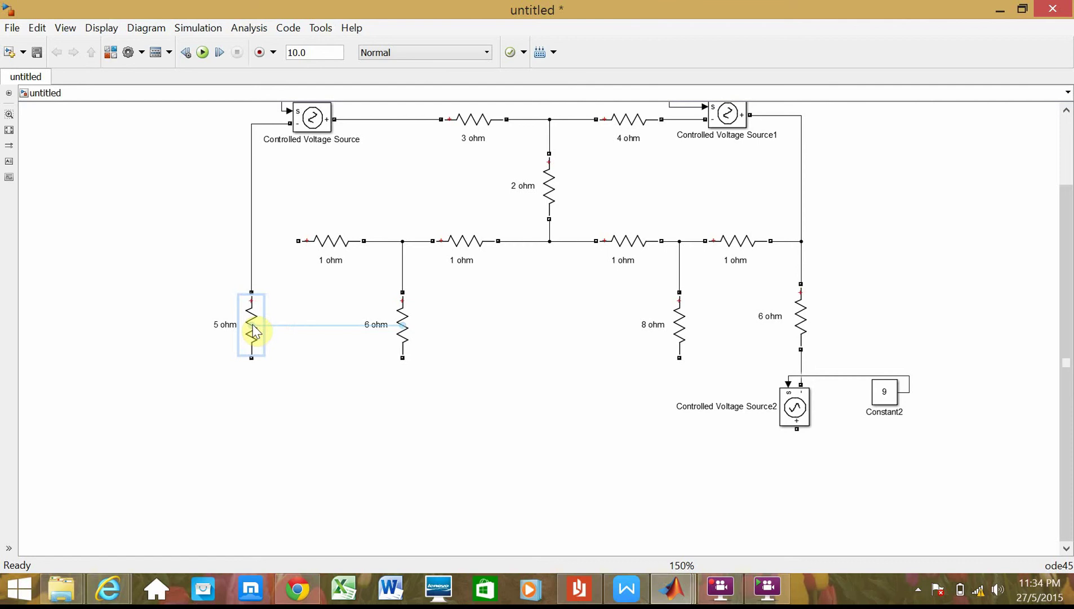
{"action": "left_click_drag", "start_coordinate": [297, 239], "coordinate": [251, 241]}
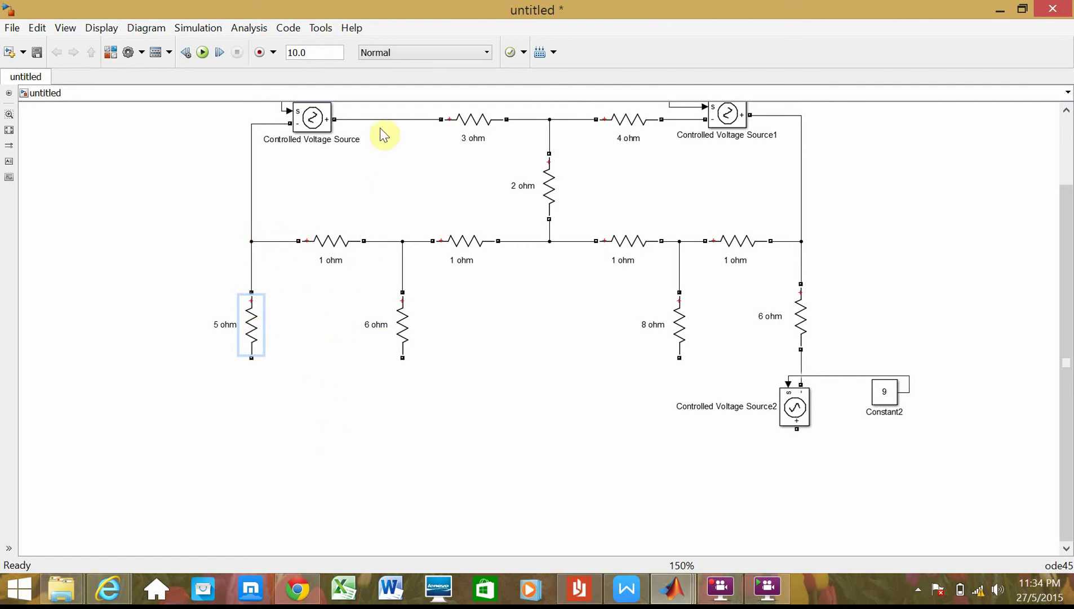
Step: Paste a copy of Controlled Voltage Source below the 5 ohm resistor
{"action": "left_click", "coordinate": [307, 127]}
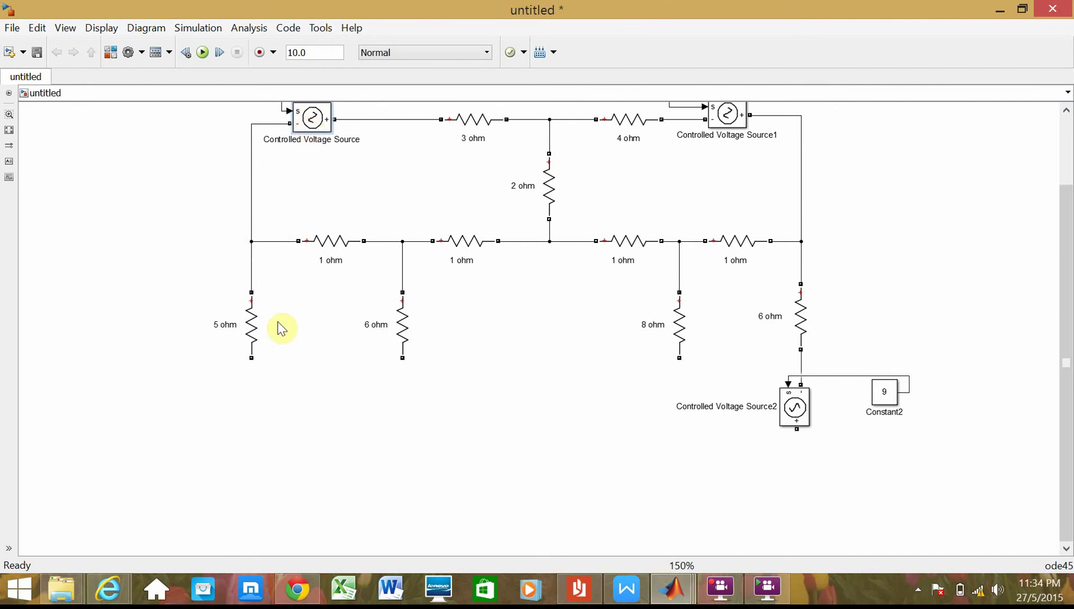
{"action": "left_click", "coordinate": [252, 399]}
{"action": "key", "text": "ctrl+v"}
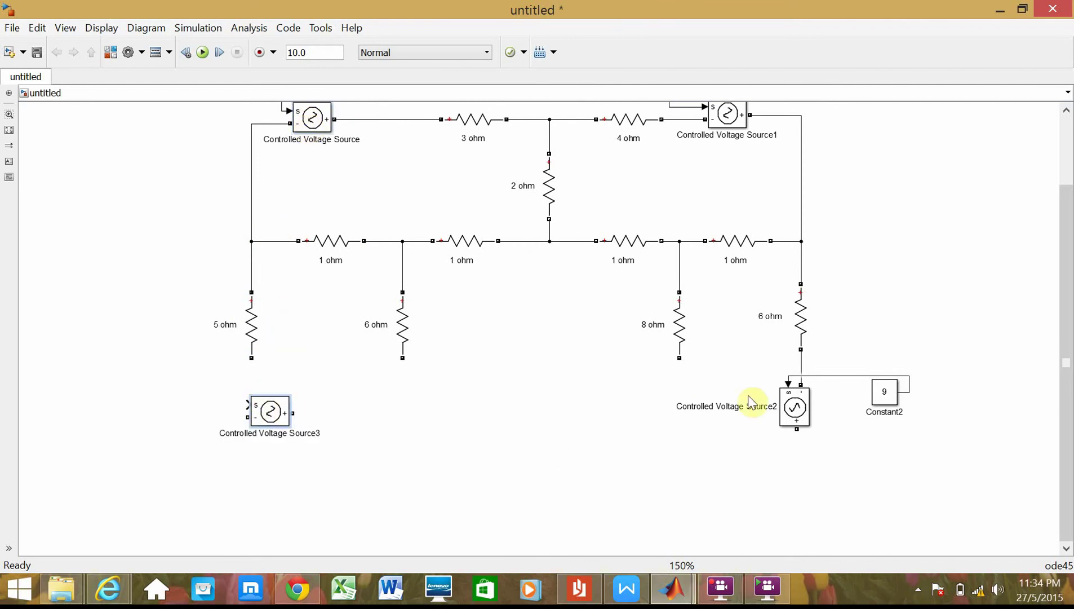
Step: Paste a copy of Constant2 beside Controlled Voltage Source3 and open its constant value for editing
{"action": "left_click", "coordinate": [882, 399]}
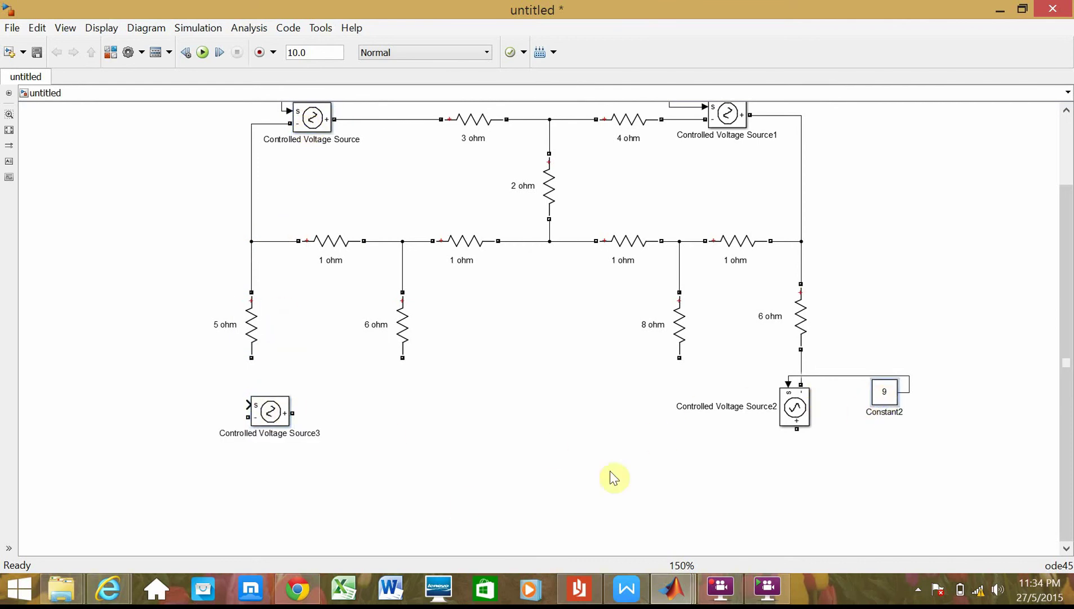
{"action": "left_click", "coordinate": [174, 437]}
{"action": "key", "text": "ctrl+v"}
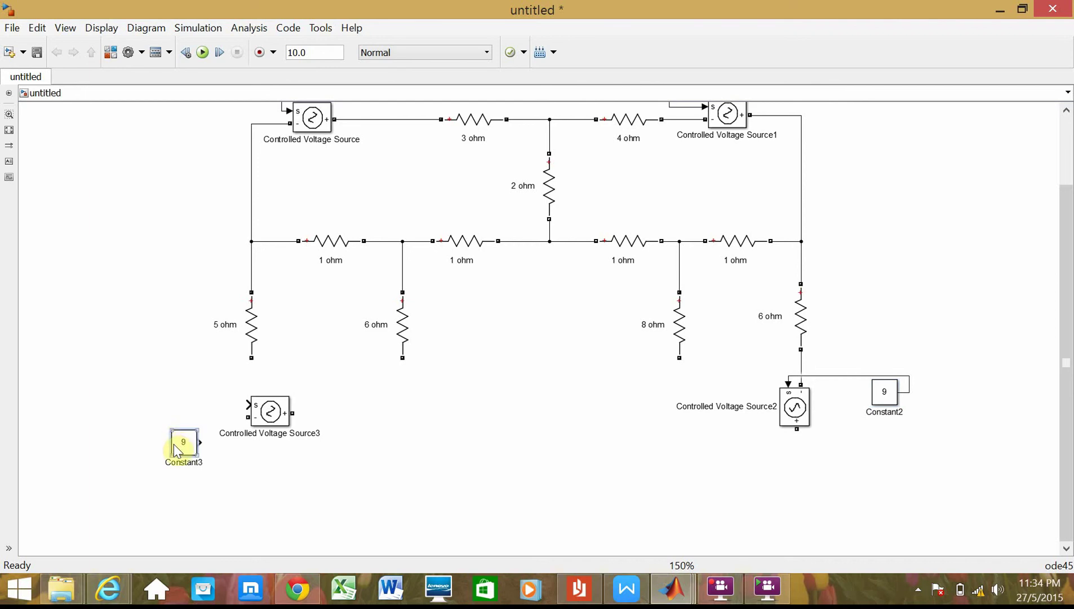
{"action": "left_click_drag", "start_coordinate": [175, 443], "coordinate": [156, 410]}
{"action": "double_click", "coordinate": [162, 405]}
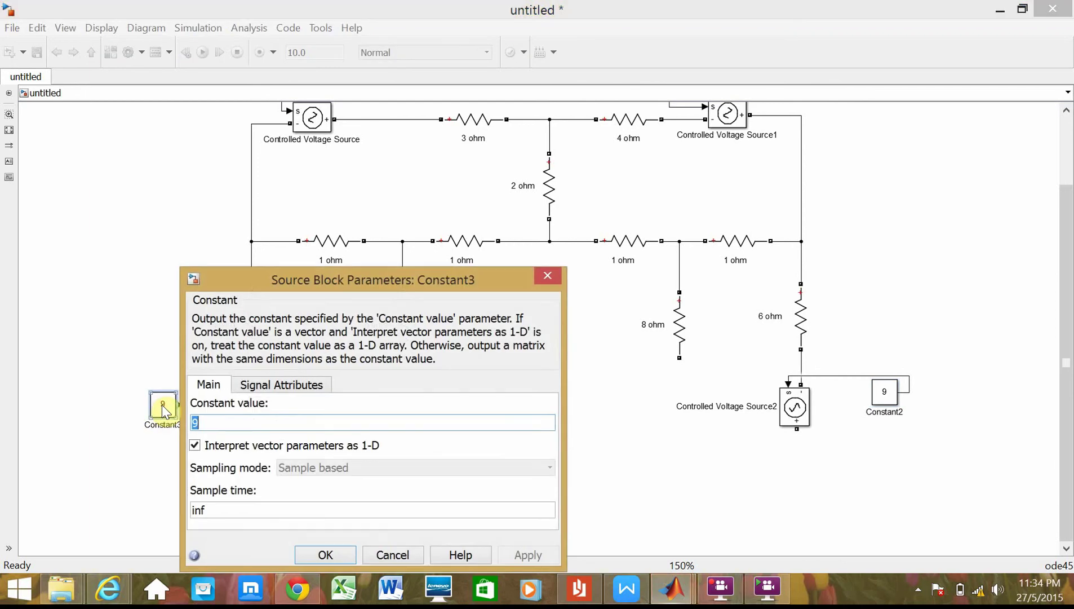
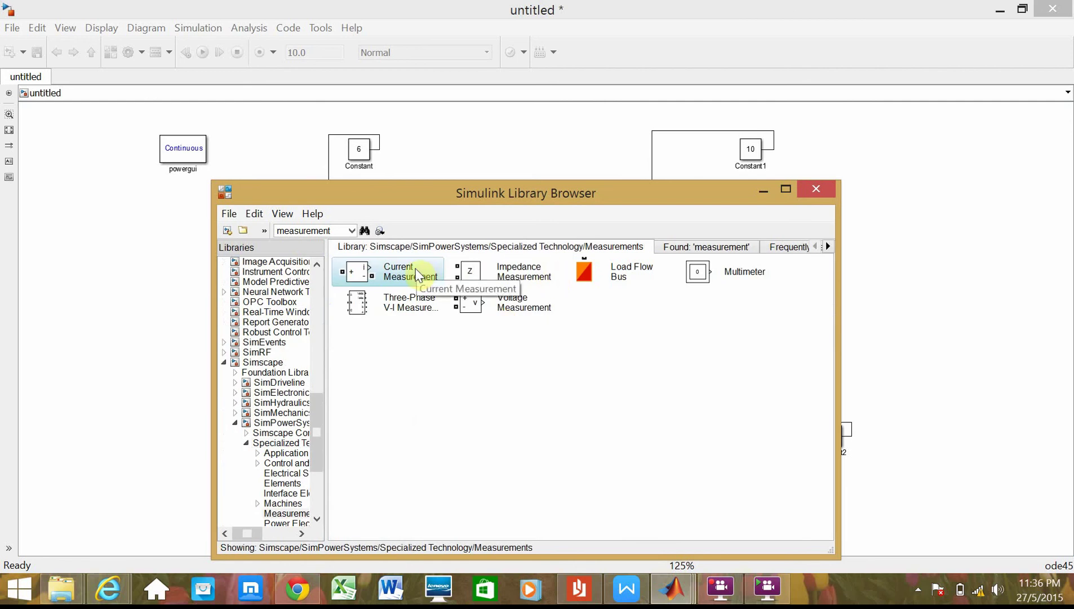
Step: Add a Current Measurement block and a Display block above the 3 ohm resistor, searching the library for display
{"action": "left_click_drag", "start_coordinate": [415, 268], "coordinate": [454, 168]}
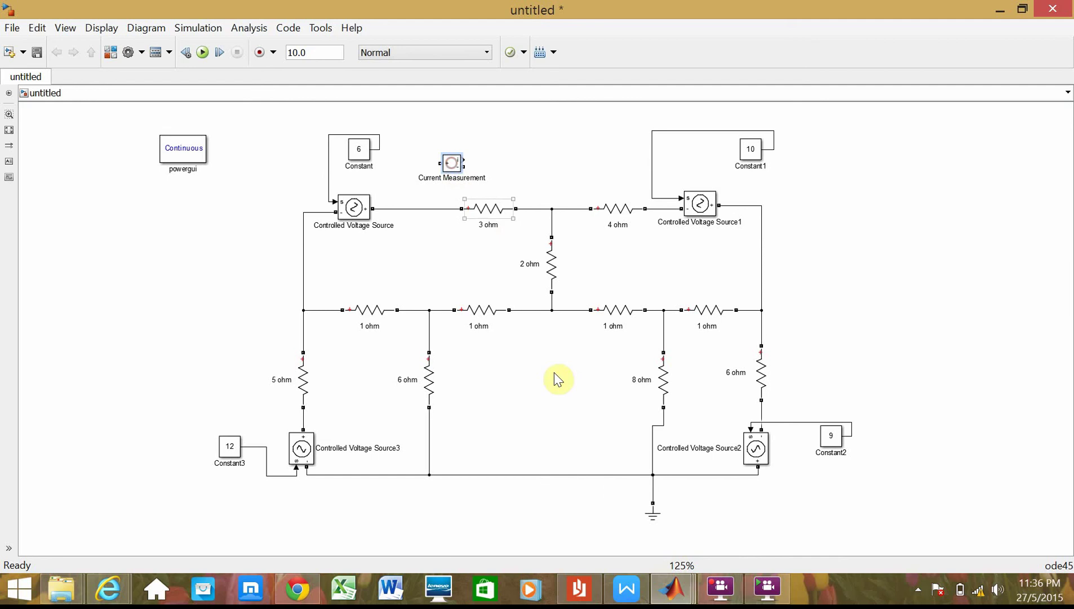
{"action": "left_click", "coordinate": [672, 589]}
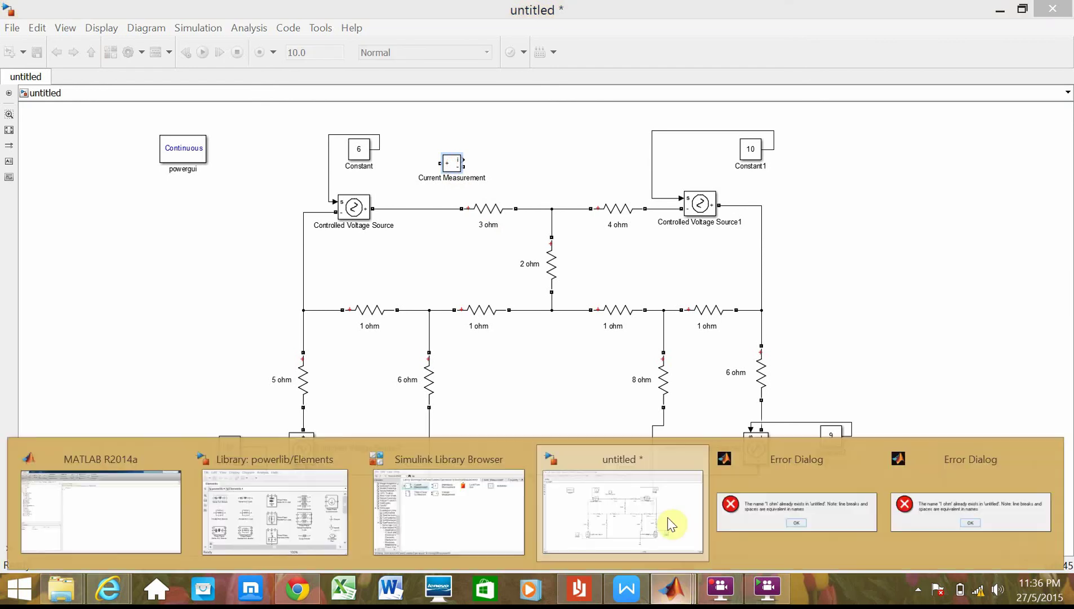
{"action": "left_click", "coordinate": [513, 496]}
{"action": "double_click", "coordinate": [337, 231]}
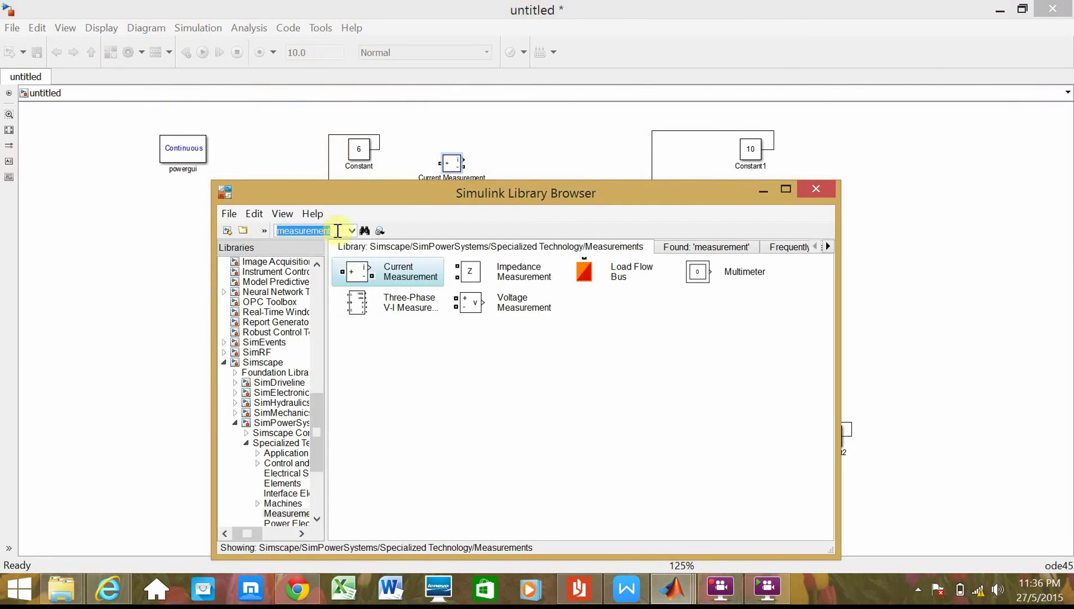
{"action": "type", "text": "di"}
{"action": "key", "text": "Return"}
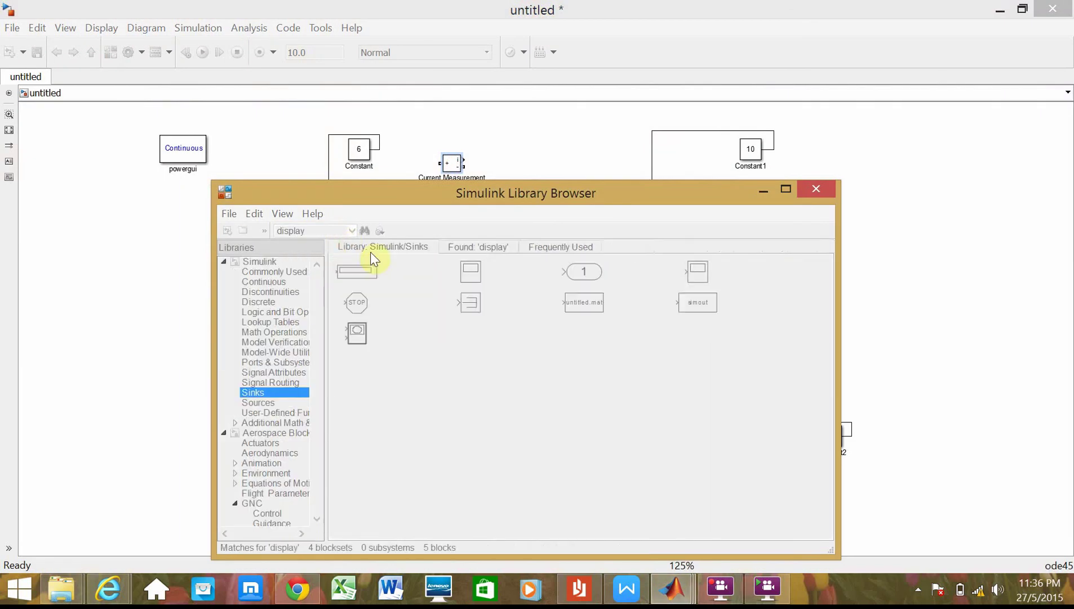
{"action": "left_click_drag", "start_coordinate": [730, 265], "coordinate": [477, 120]}
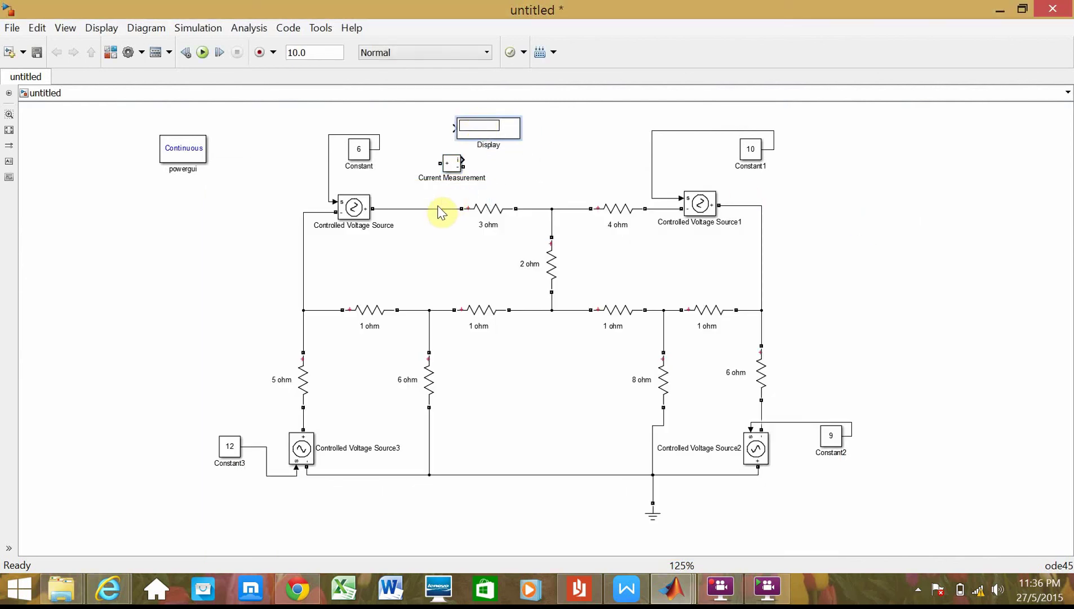
Step: Shift the 3 ohm resistor right, wire Current Measurement in series between Controlled Voltage Source and that resistor, and connect its current output to Display
{"action": "left_click", "coordinate": [442, 212]}
{"action": "left_click", "coordinate": [447, 209]}
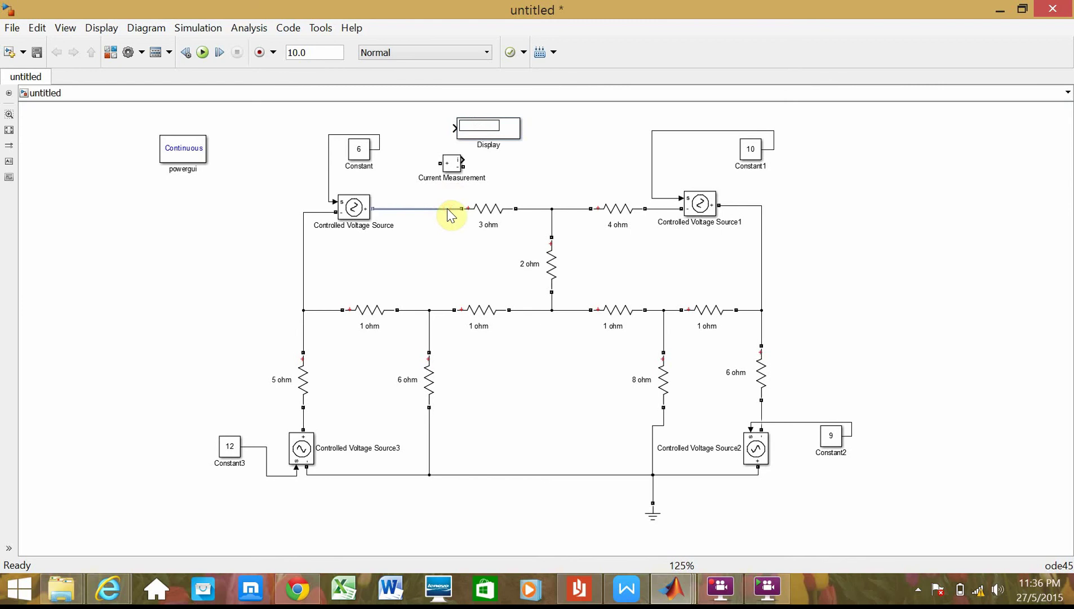
{"action": "left_click_drag", "start_coordinate": [482, 211], "coordinate": [507, 209]}
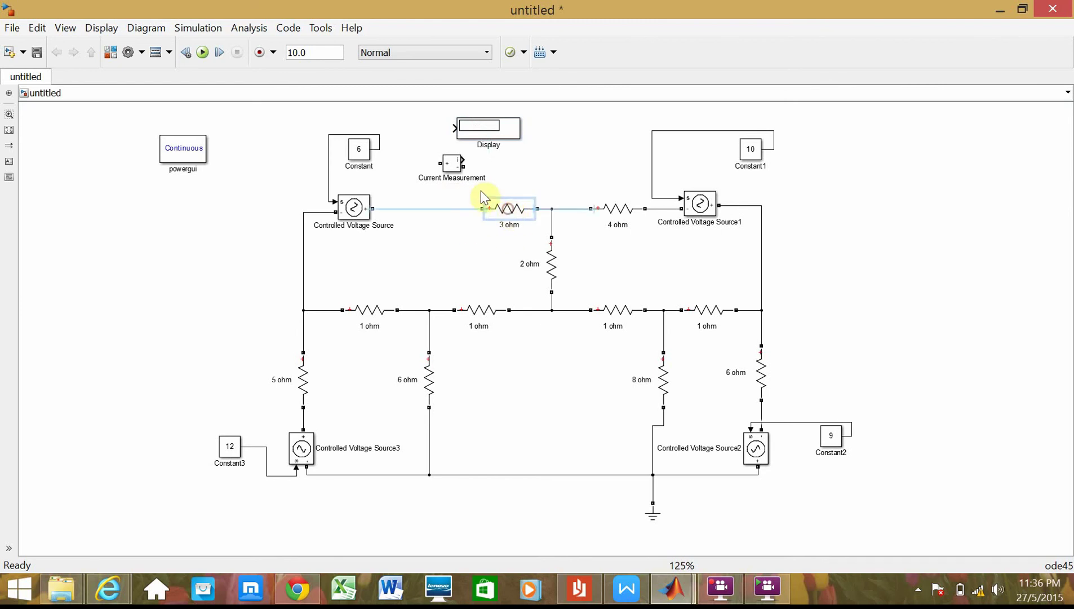
{"action": "left_click_drag", "start_coordinate": [461, 162], "coordinate": [377, 208]}
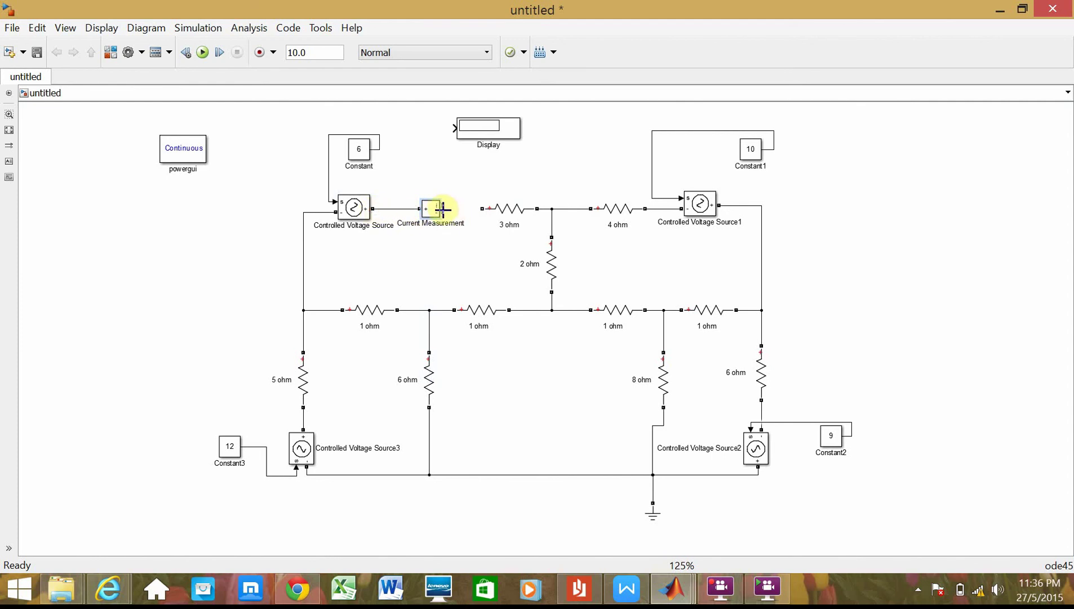
{"action": "left_click_drag", "start_coordinate": [443, 209], "coordinate": [487, 209]}
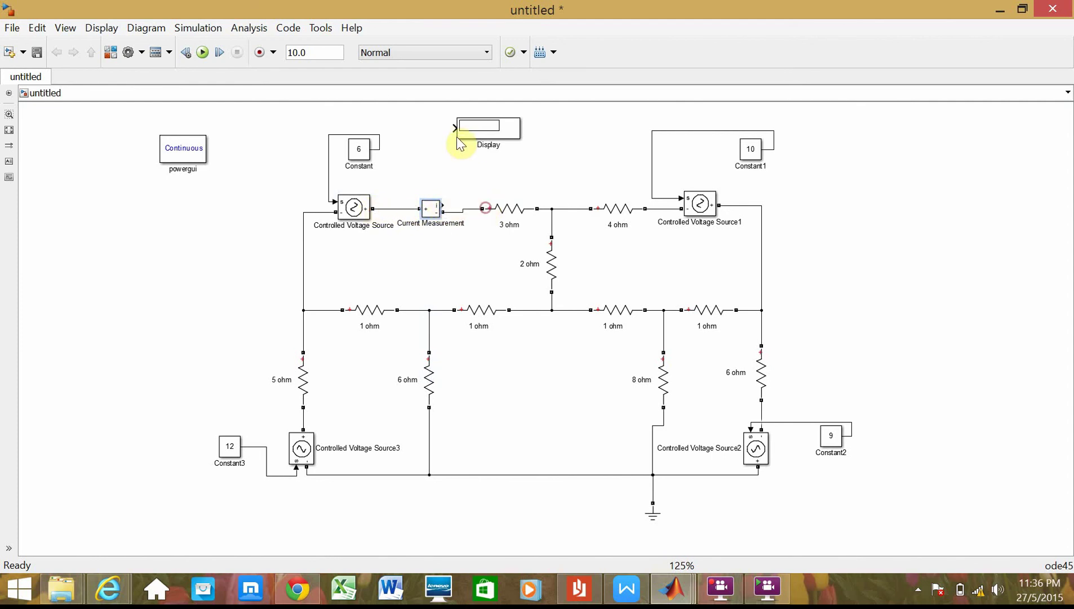
{"action": "left_click_drag", "start_coordinate": [455, 128], "coordinate": [441, 206]}
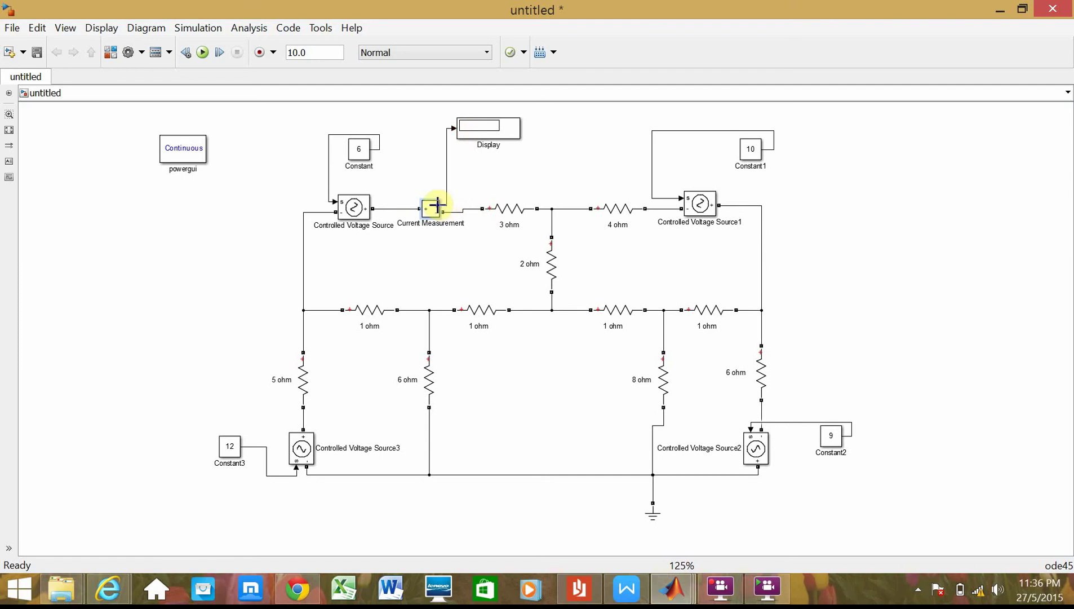
Step: Replace the wire running down from Controlled Voltage Source1's positive terminal with a rotated copy of Current Measurement, wired in series to the junction below
{"action": "left_click", "coordinate": [761, 231]}
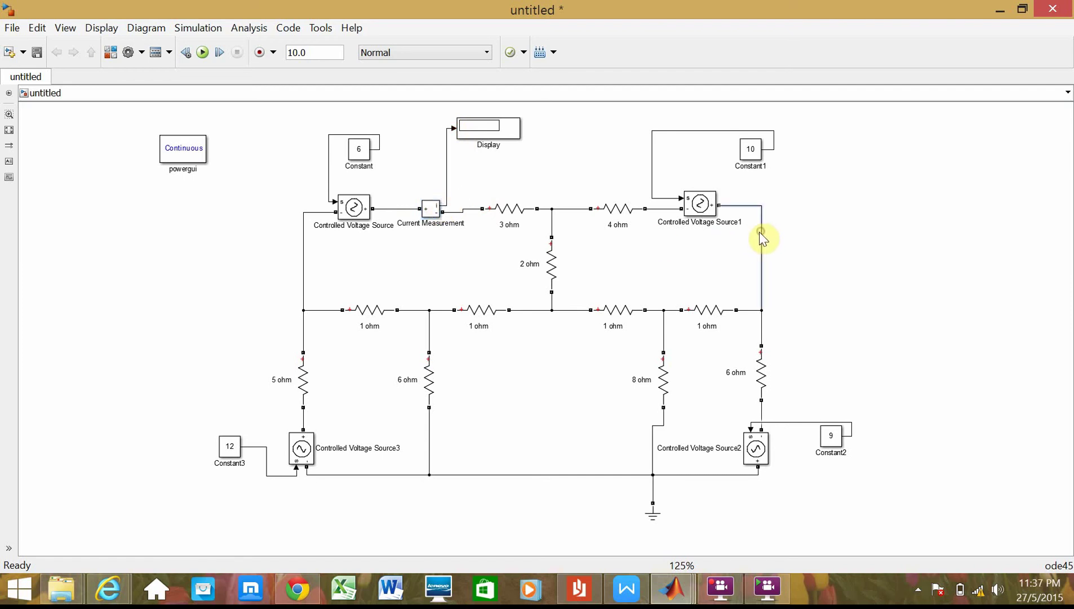
{"action": "key", "text": "Delete"}
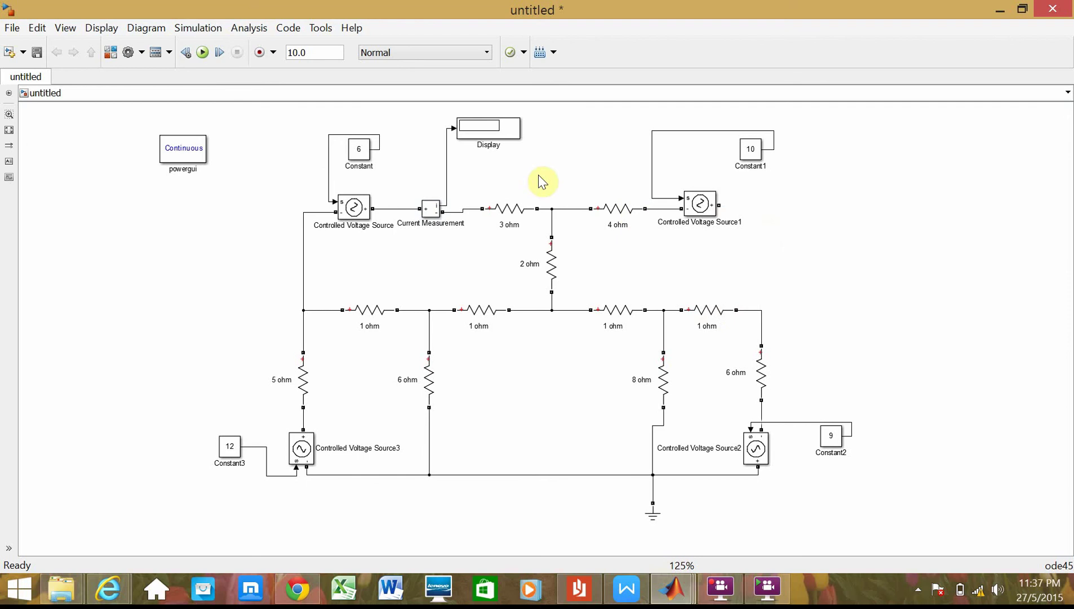
{"action": "left_click", "coordinate": [433, 209]}
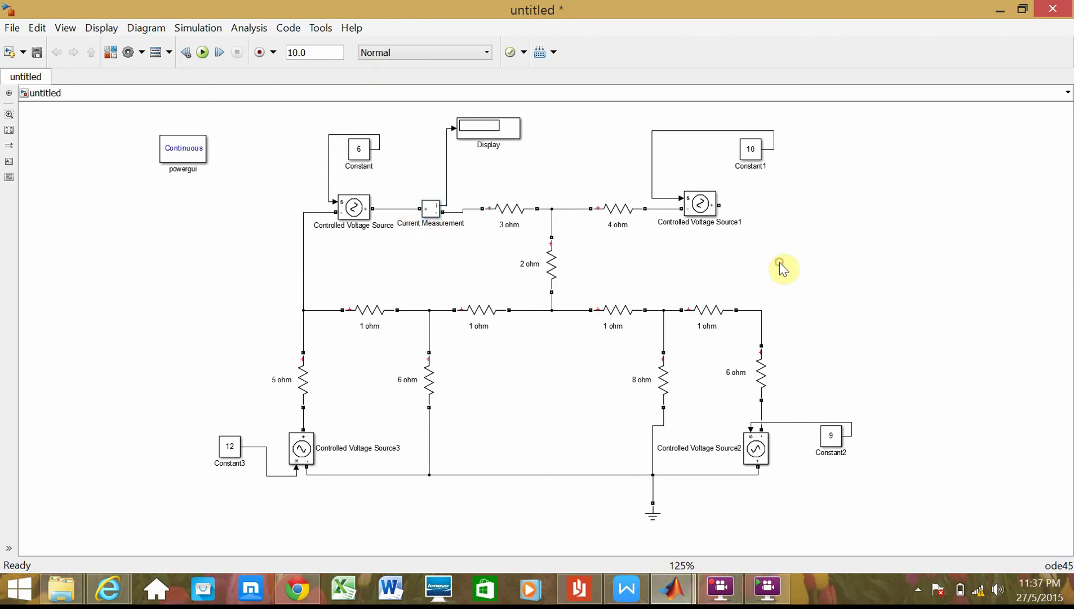
{"action": "key", "text": "ctrl+v"}
{"action": "left_click_drag", "start_coordinate": [780, 265], "coordinate": [754, 266]}
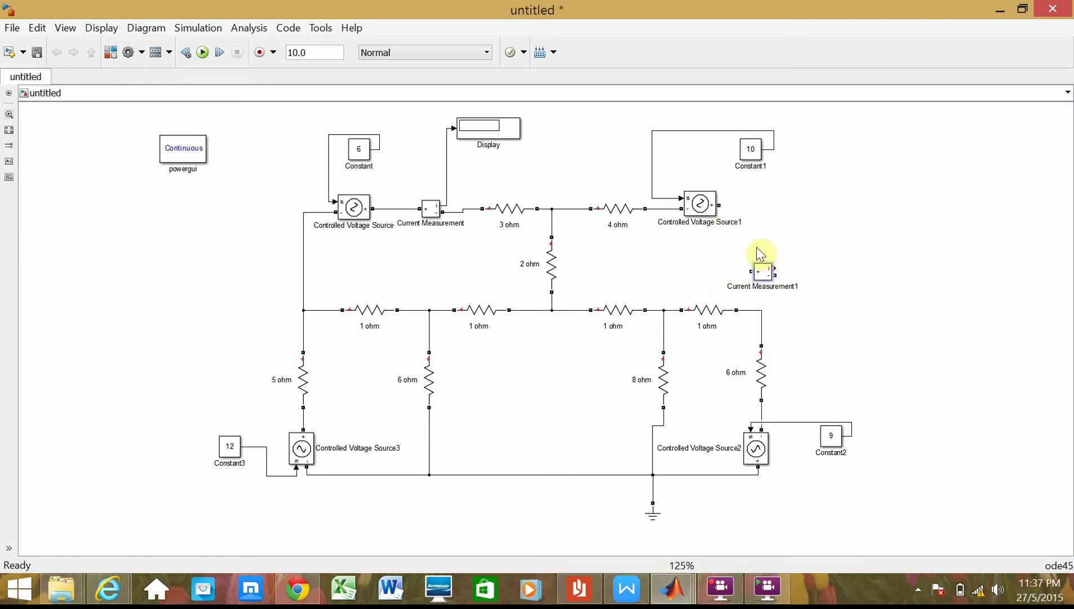
{"action": "key", "text": "ctrl+r"}
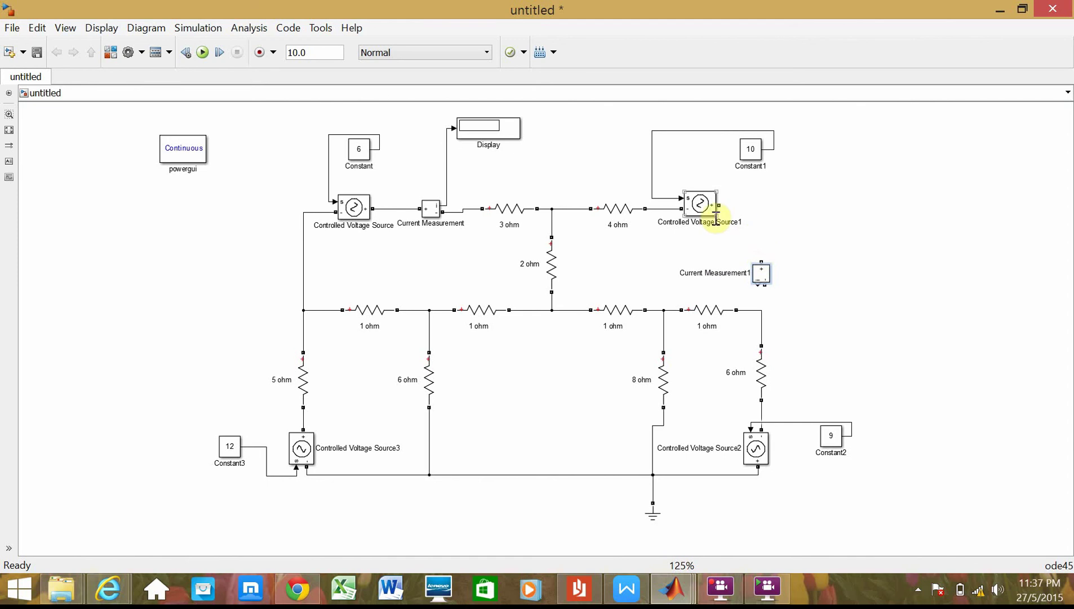
{"action": "mouse_move", "coordinate": [719, 205]}
{"action": "left_mouse_down"}
{"action": "mouse_move", "coordinate": [755, 239]}
{"action": "mouse_move", "coordinate": [770, 287]}
{"action": "mouse_move", "coordinate": [760, 309]}
{"action": "left_mouse_up"}
Step: Paste a copy of Display to the right of Current Measurement1 and connect it to that block's current output
{"action": "left_click", "coordinate": [510, 129]}
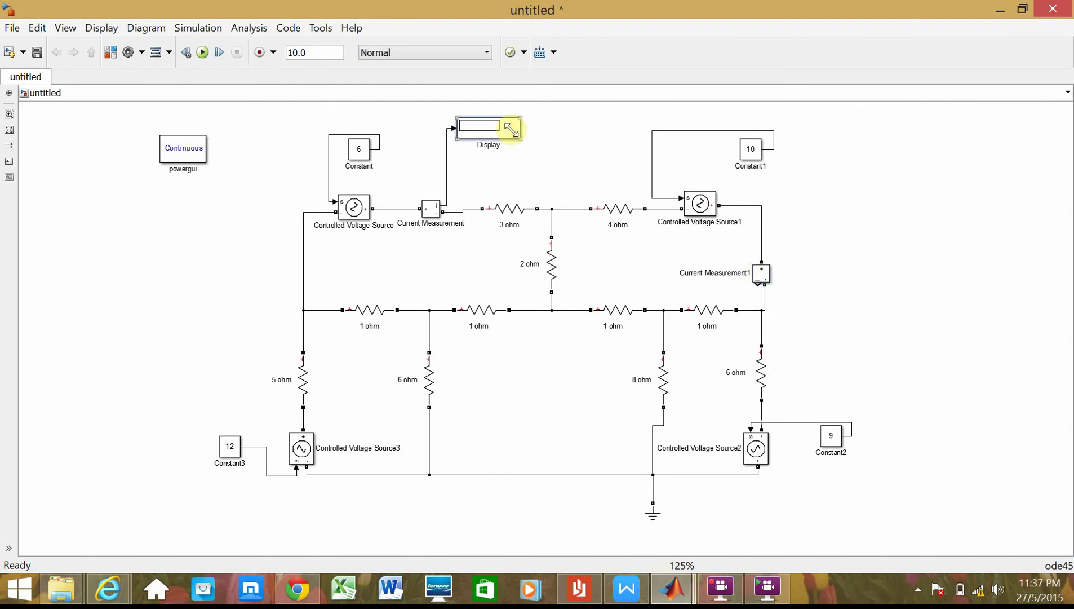
{"action": "left_click", "coordinate": [843, 285]}
{"action": "key", "text": "ctrl+v"}
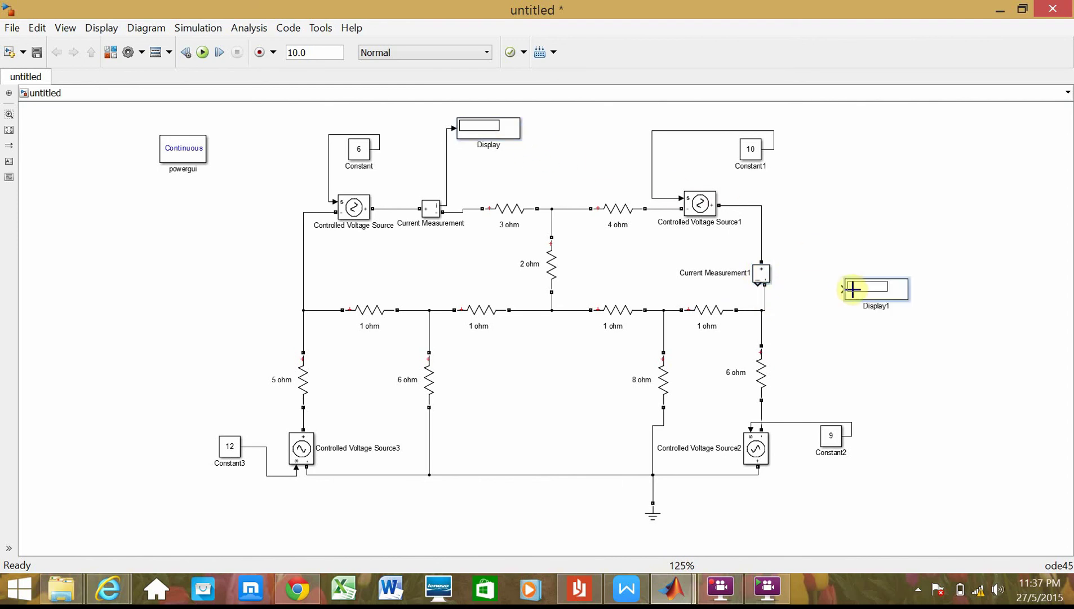
{"action": "left_click_drag", "start_coordinate": [852, 289], "coordinate": [829, 275]}
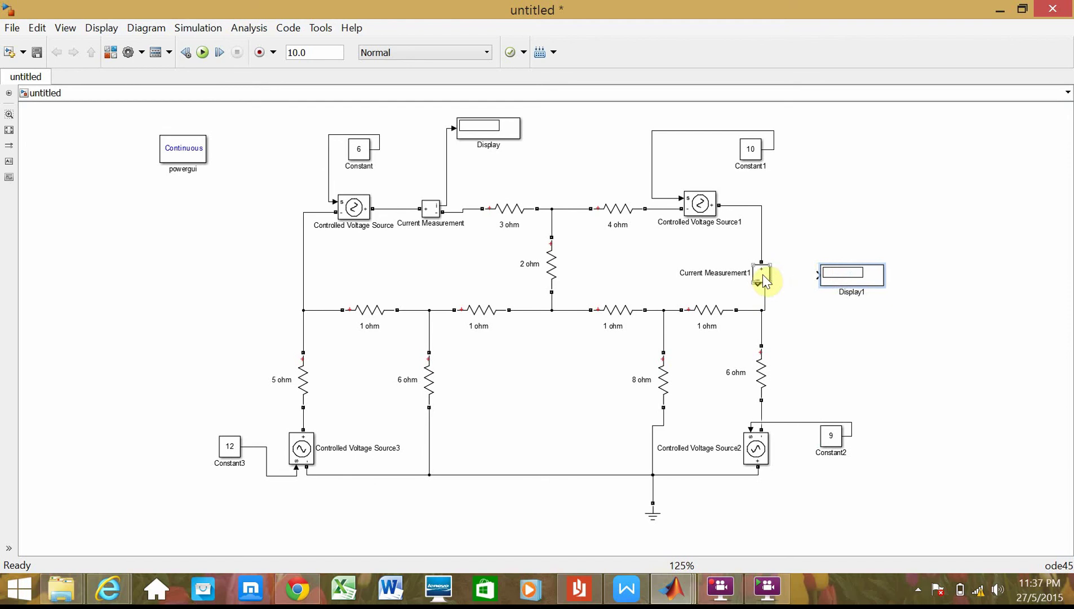
{"action": "left_click_drag", "start_coordinate": [758, 281], "coordinate": [819, 275]}
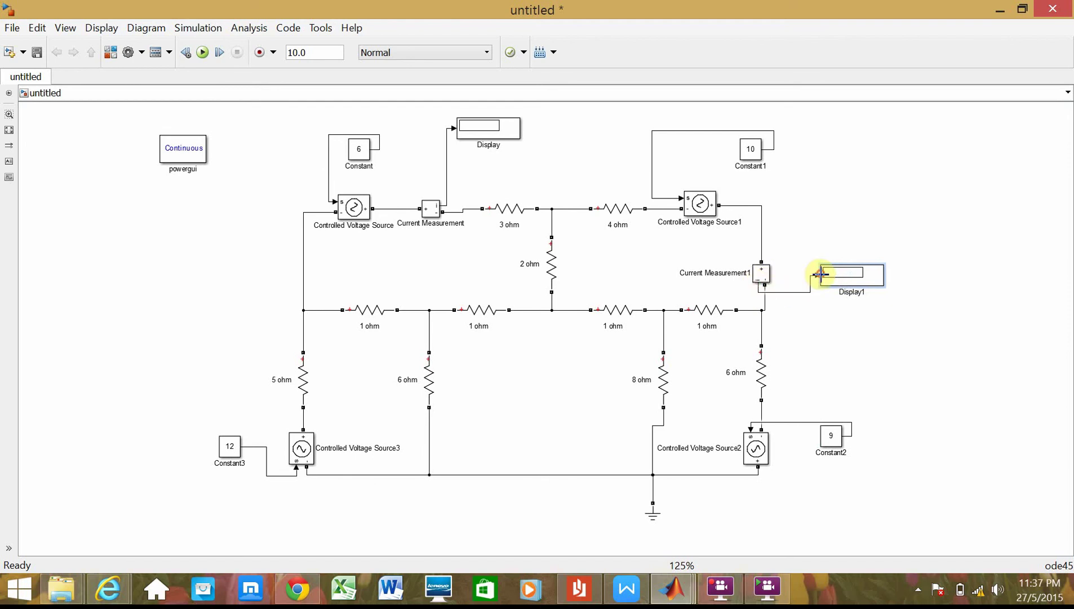
Step: Move the 6 ohm resistor above Controlled Voltage Source2 slightly upward
{"action": "left_click_drag", "start_coordinate": [763, 369], "coordinate": [764, 385]}
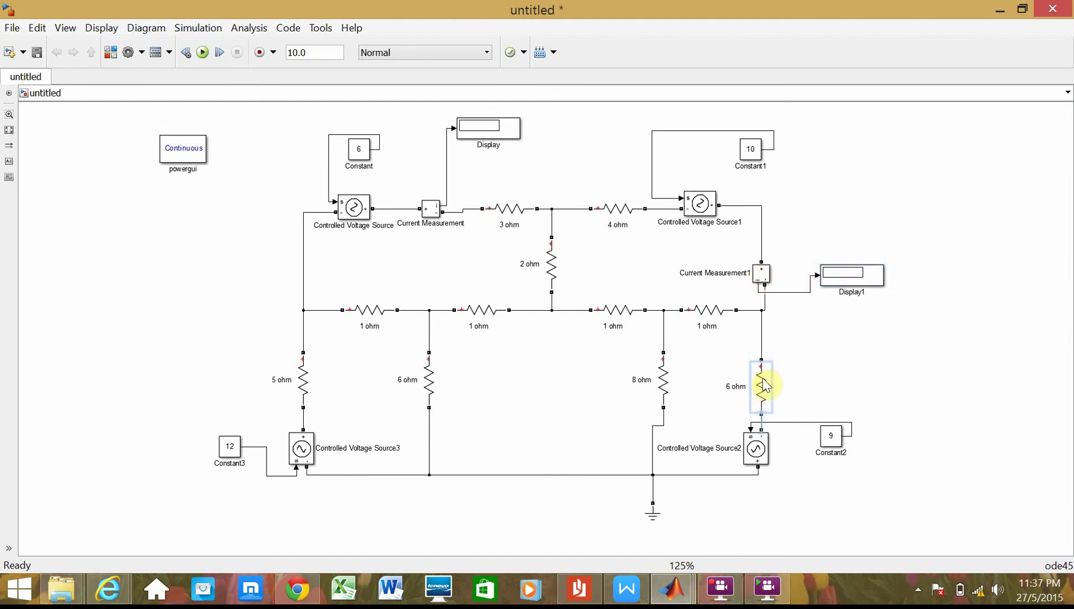
{"action": "left_click", "coordinate": [760, 337]}
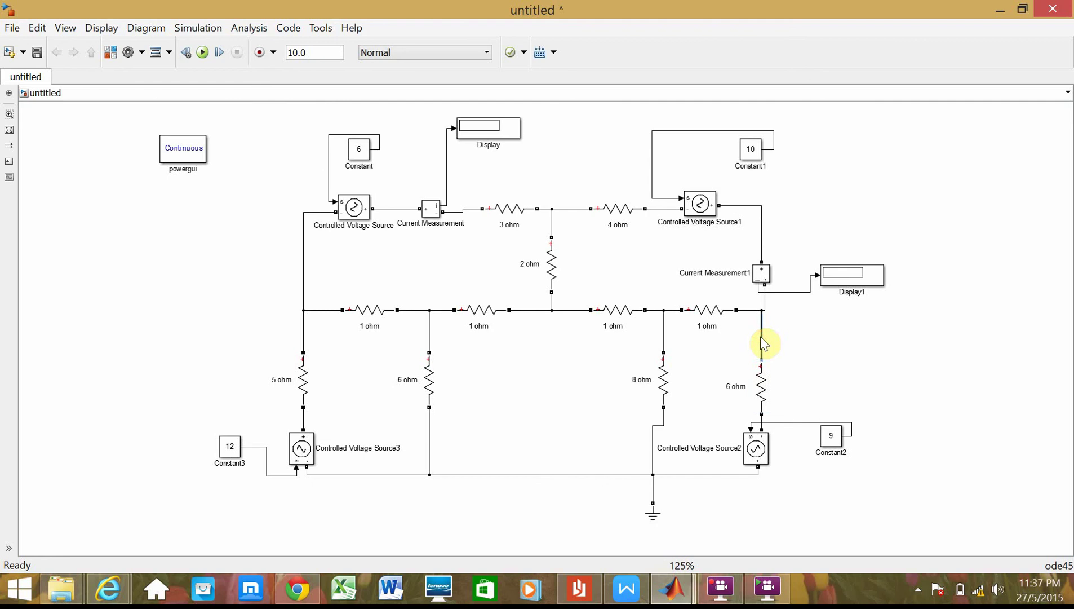
{"action": "left_click_drag", "start_coordinate": [761, 390], "coordinate": [761, 364]}
Step: Replace the wire between Controlled Voltage Source2 and the ground node with a rotated copy of Current Measurement1, wired in series
{"action": "left_click", "coordinate": [704, 474]}
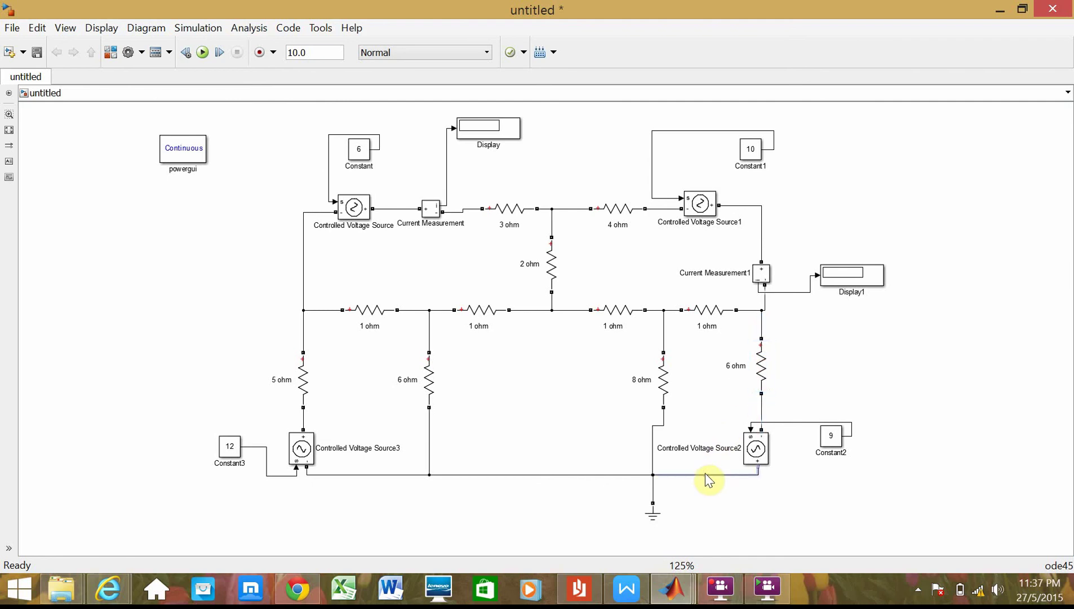
{"action": "left_click", "coordinate": [701, 484]}
{"action": "left_click", "coordinate": [707, 310]}
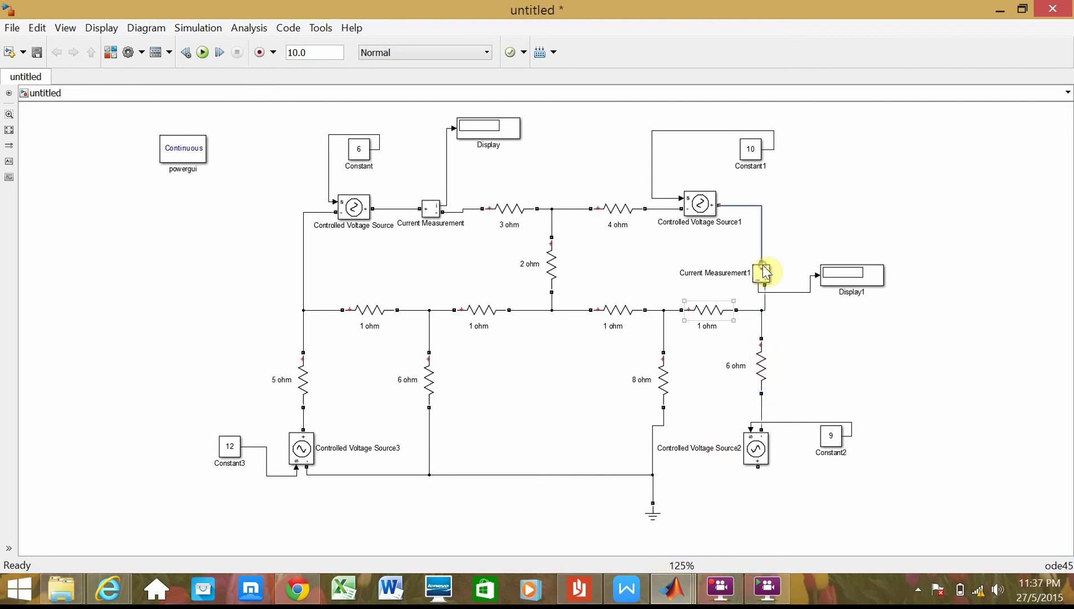
{"action": "left_click", "coordinate": [763, 270]}
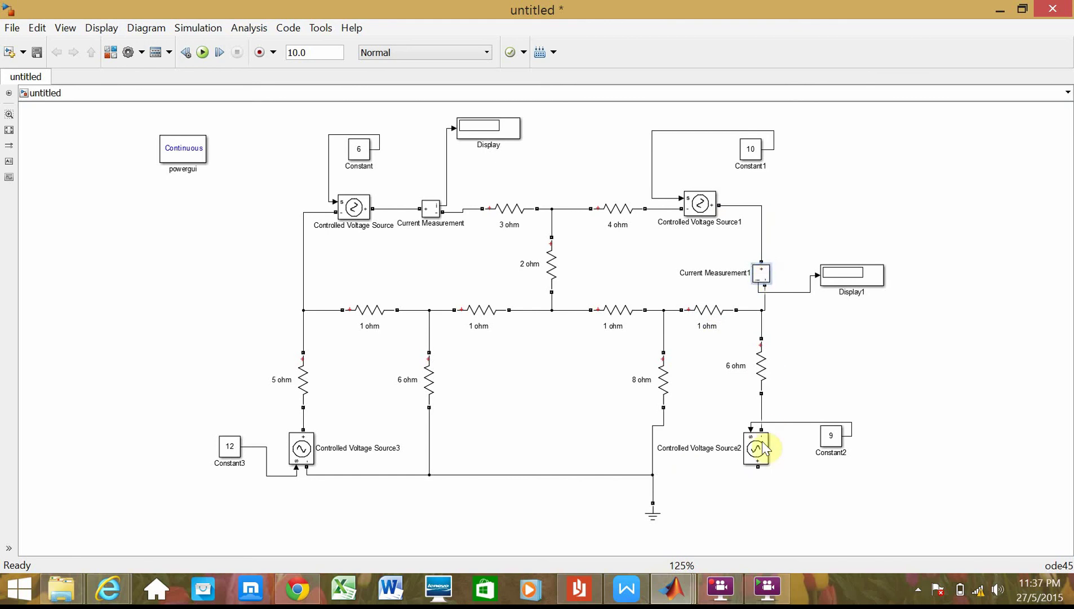
{"action": "key", "text": "ctrl+v"}
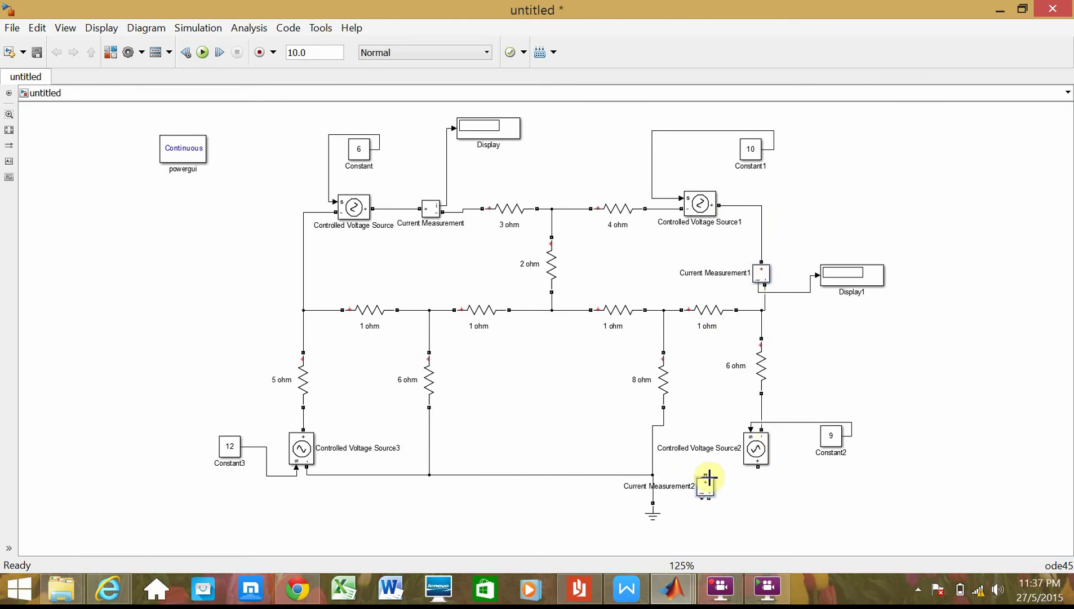
{"action": "left_click_drag", "start_coordinate": [712, 488], "coordinate": [711, 479]}
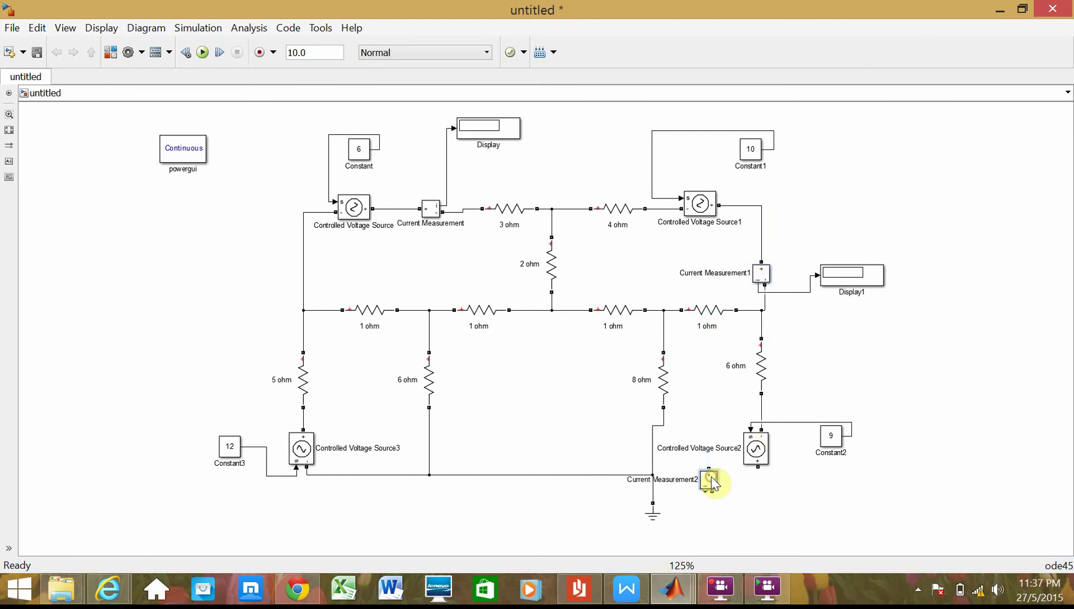
{"action": "key", "text": "ctrl+r"}
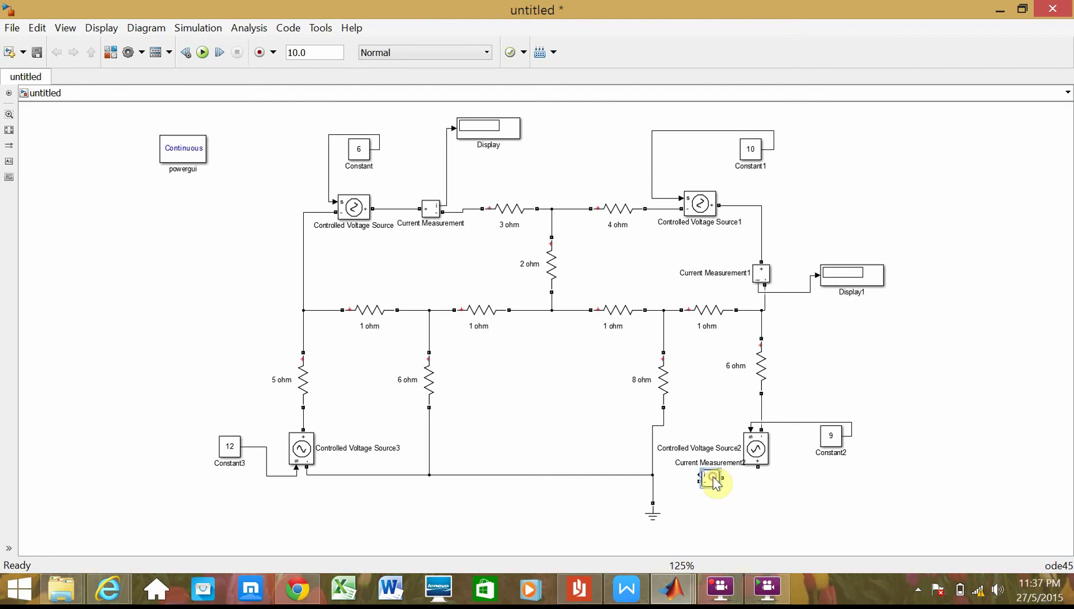
{"action": "left_click_drag", "start_coordinate": [758, 466], "coordinate": [722, 478]}
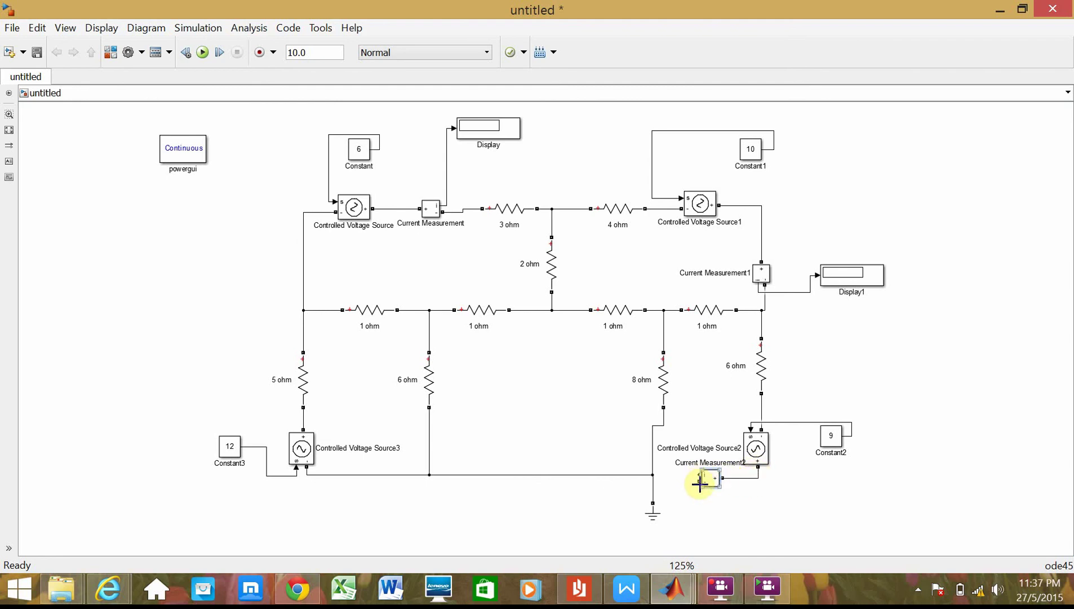
{"action": "left_click_drag", "start_coordinate": [699, 480], "coordinate": [652, 474]}
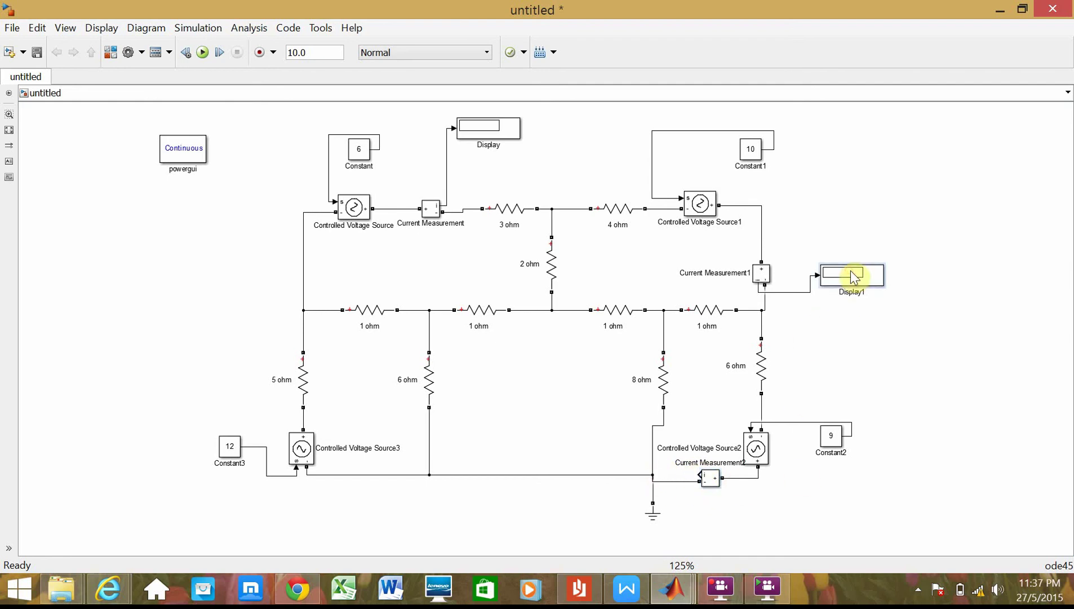
Step: Paste a copy of Display1 below Controlled Voltage Source2 and connect it to Current Measurement2's current output
{"action": "key", "text": "ctrl+v"}
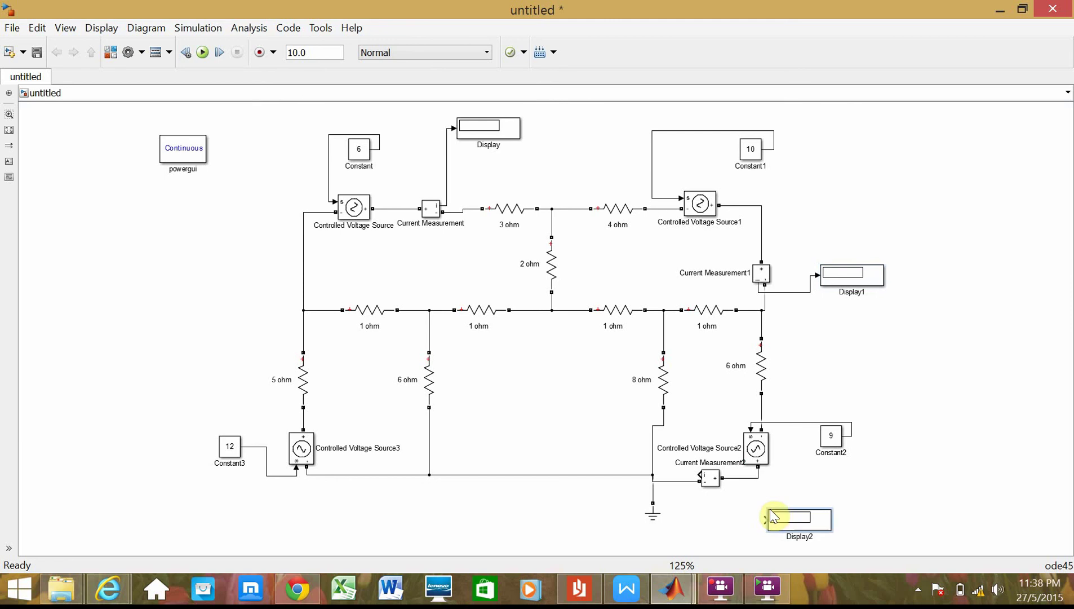
{"action": "left_click", "coordinate": [698, 476]}
{"action": "left_click_drag", "start_coordinate": [697, 471], "coordinate": [770, 519]}
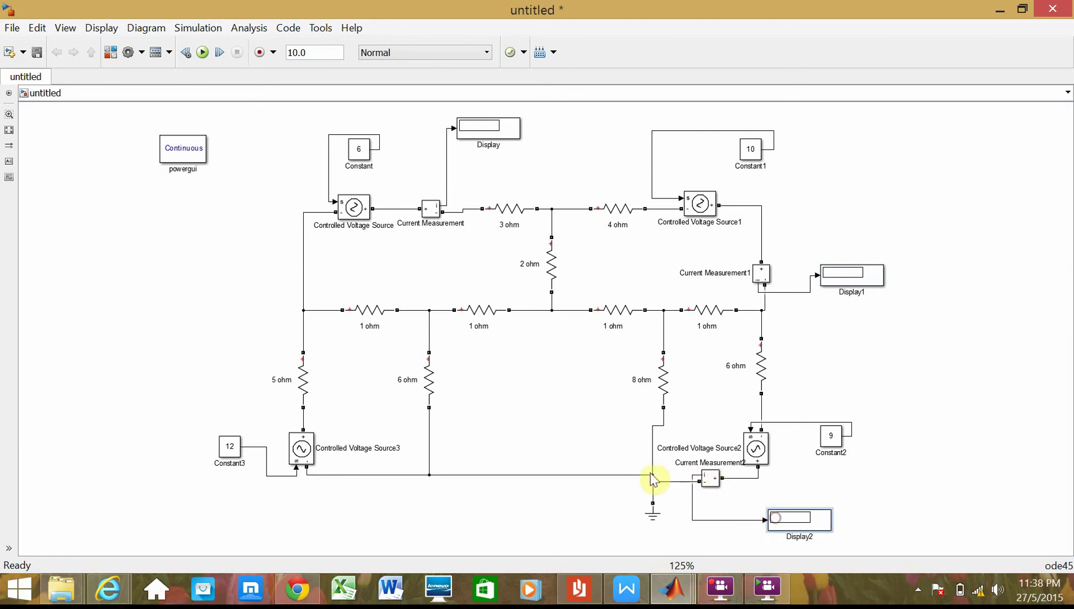
Step: Delete the wire between the left 6 ohm resistor's lower node and the ground node, and place a copy of Current Measurement2 there with its orientation reversed
{"action": "left_click", "coordinate": [712, 477]}
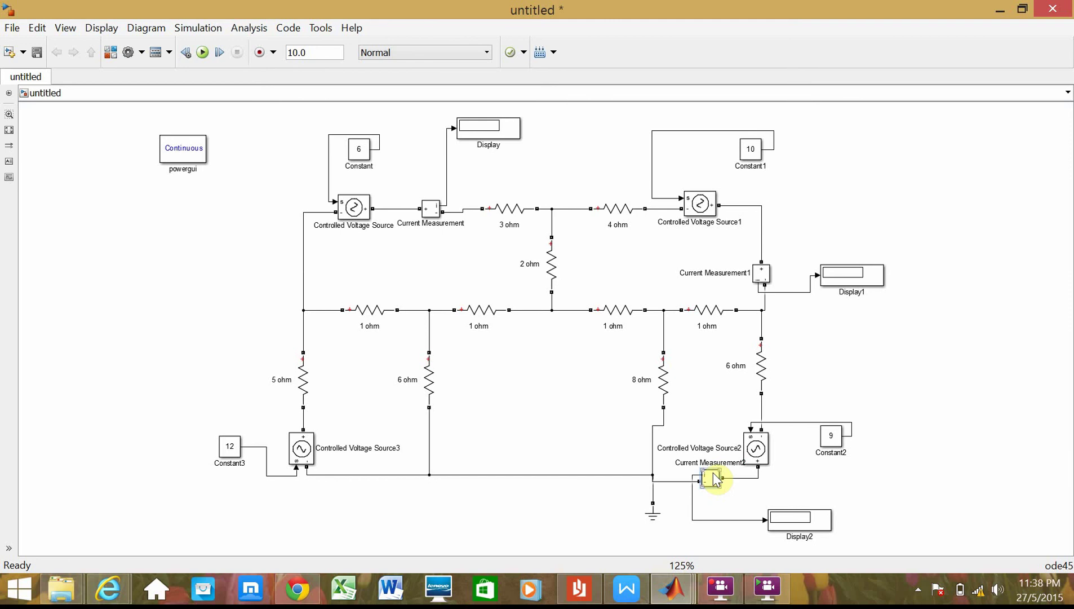
{"action": "left_click", "coordinate": [480, 474]}
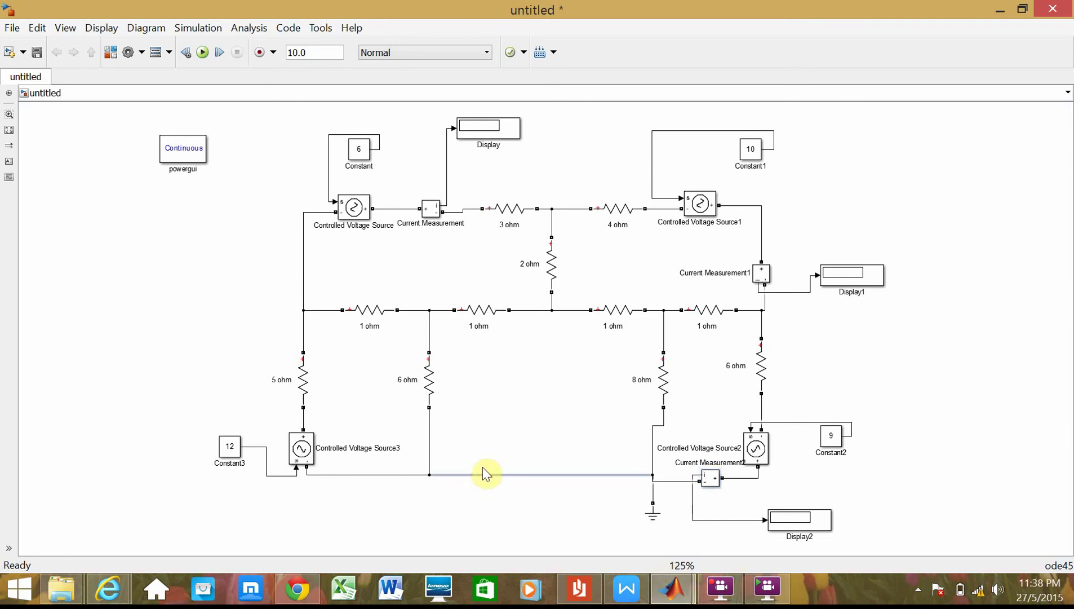
{"action": "key", "text": "Delete"}
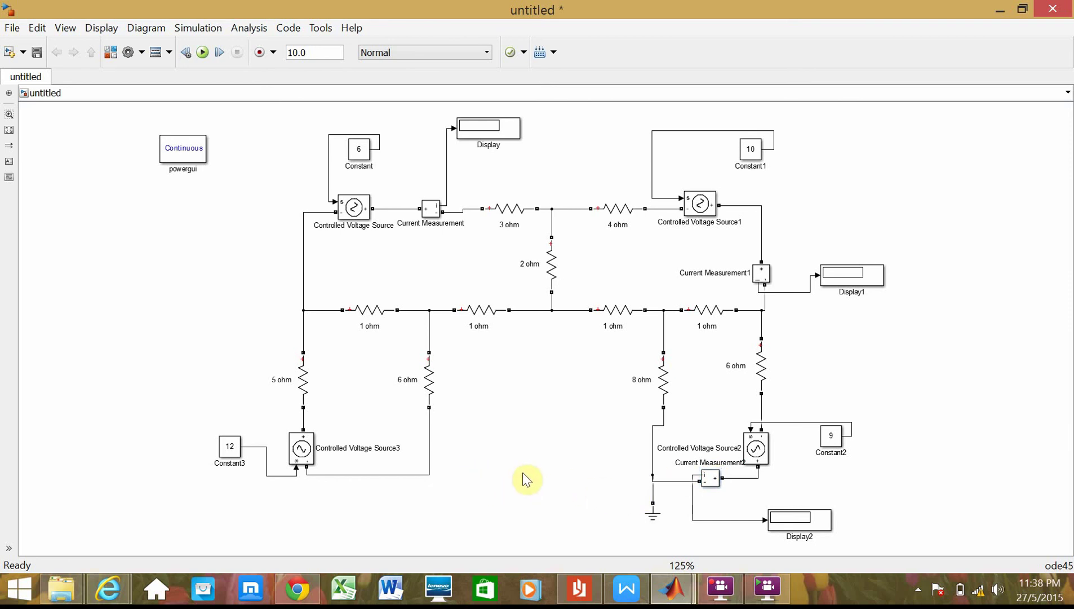
{"action": "key", "text": "ctrl+v"}
{"action": "left_click_drag", "start_coordinate": [532, 478], "coordinate": [536, 480]}
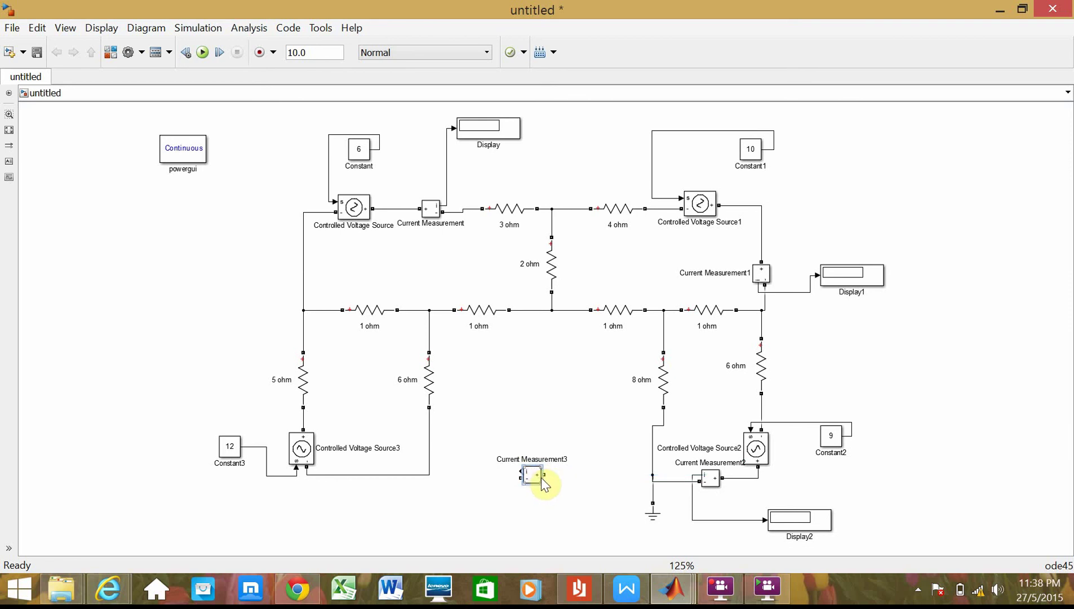
{"action": "key", "text": "ctrl+r"}
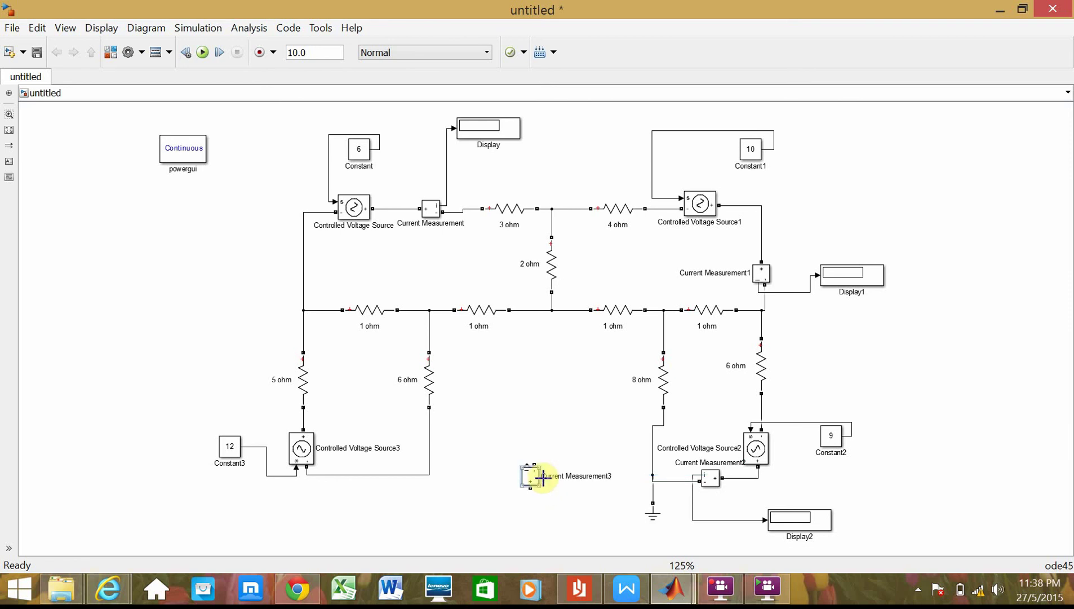
{"action": "key", "text": "ctrl+r"}
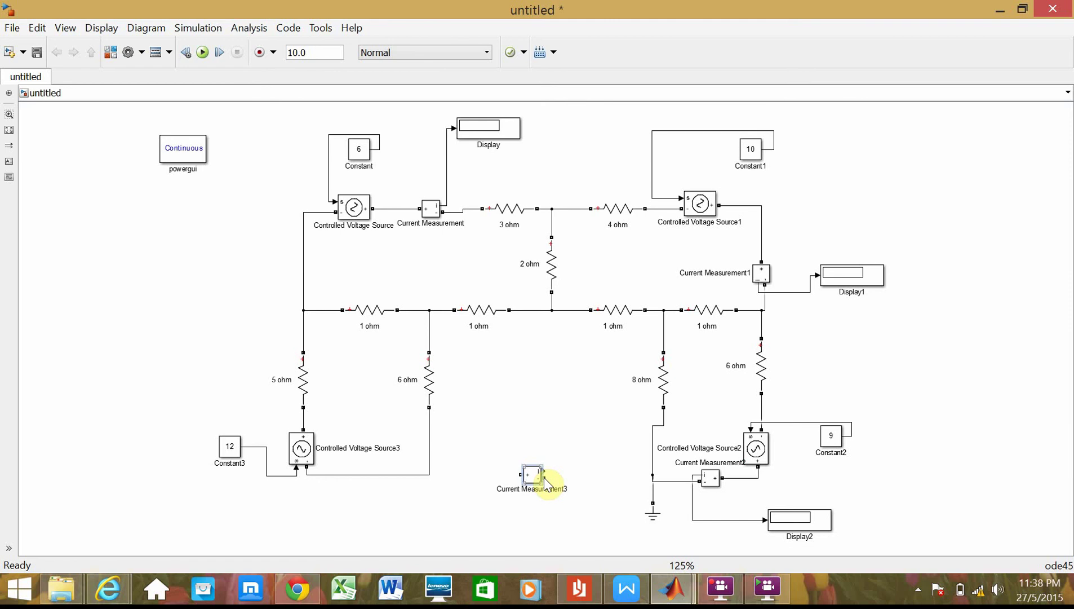
Step: Wire Current Measurement3's negative terminal to the ground node and its positive terminal to the left 6 ohm resistor's lower node
{"action": "left_click", "coordinate": [652, 488]}
{"action": "left_click_drag", "start_coordinate": [545, 476], "coordinate": [653, 479]}
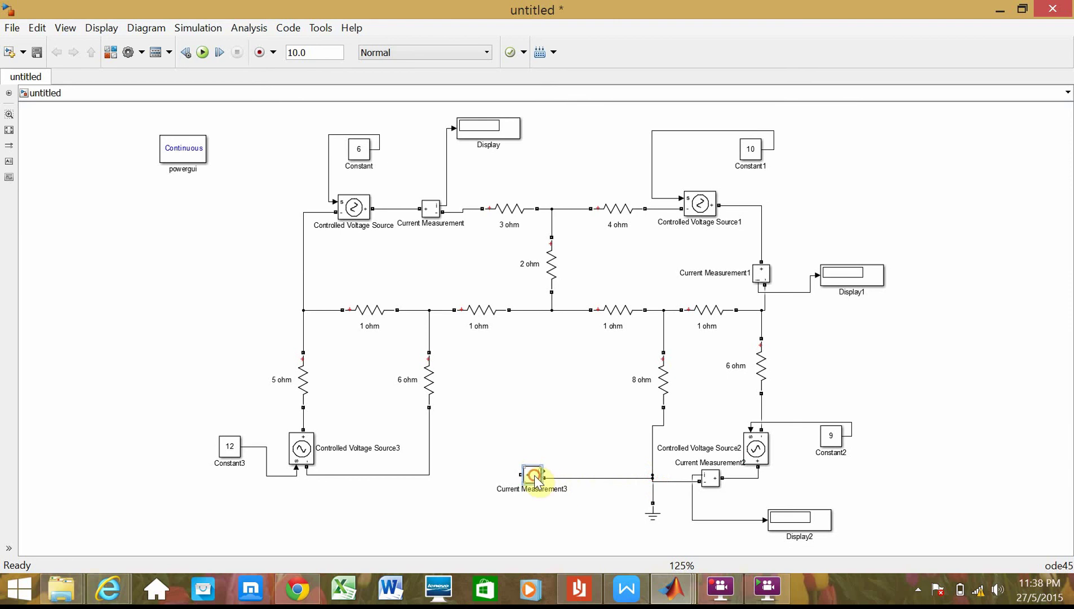
{"action": "left_click_drag", "start_coordinate": [535, 476], "coordinate": [430, 472]}
{"action": "left_click", "coordinate": [510, 475]}
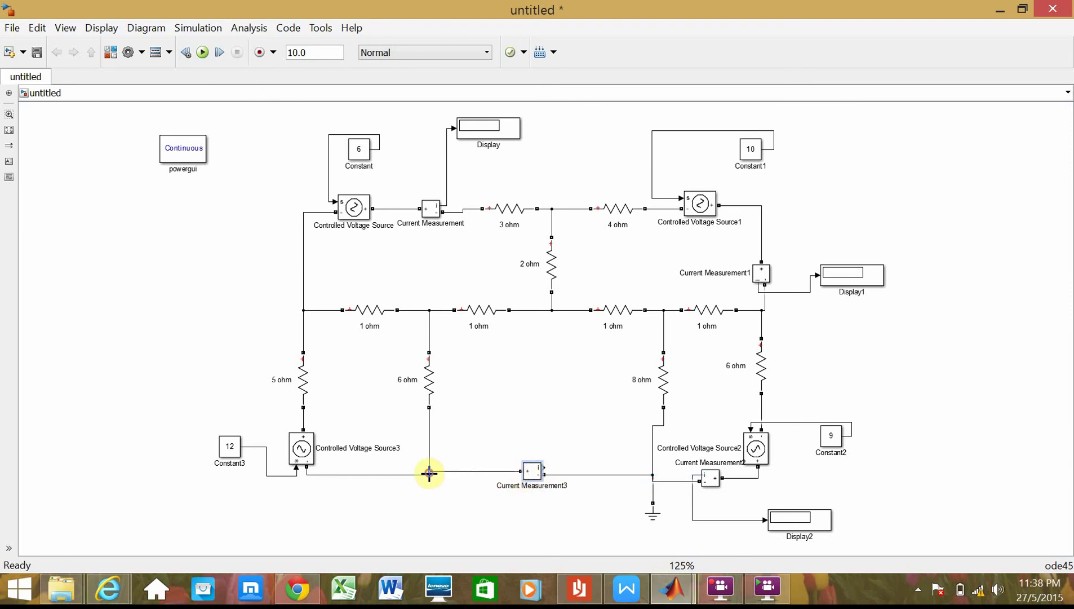
Step: Place a copy of Display2 below Current Measurement3 and connect it to that block's current output
{"action": "left_click", "coordinate": [782, 520]}
{"action": "left_click_drag", "start_coordinate": [778, 516], "coordinate": [475, 506]}
{"action": "left_click", "coordinate": [542, 471]}
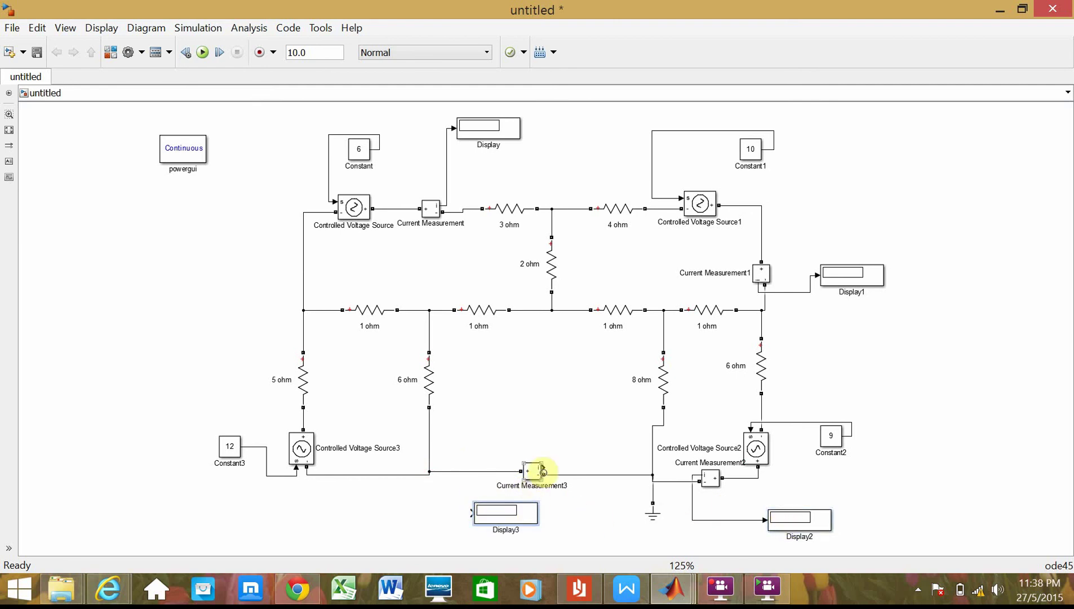
{"action": "mouse_move", "coordinate": [542, 470]}
{"action": "left_mouse_down"}
{"action": "mouse_move", "coordinate": [463, 508]}
{"action": "mouse_move", "coordinate": [520, 538]}
{"action": "left_mouse_up"}
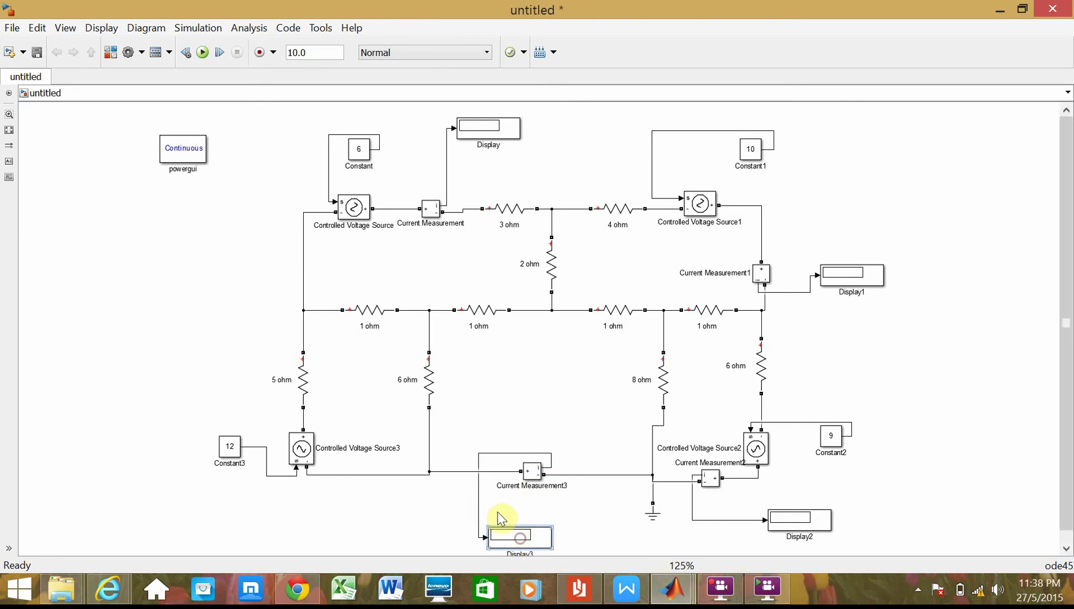
Step: Reroute the signal line from Current Measurement3 to Display3 so it runs below the measurement block
{"action": "left_click", "coordinate": [479, 495]}
{"action": "mouse_move", "coordinate": [503, 460]}
{"action": "left_mouse_down"}
{"action": "mouse_move", "coordinate": [507, 496]}
{"action": "mouse_move", "coordinate": [503, 463]}
{"action": "mouse_move", "coordinate": [522, 446]}
{"action": "left_mouse_up"}
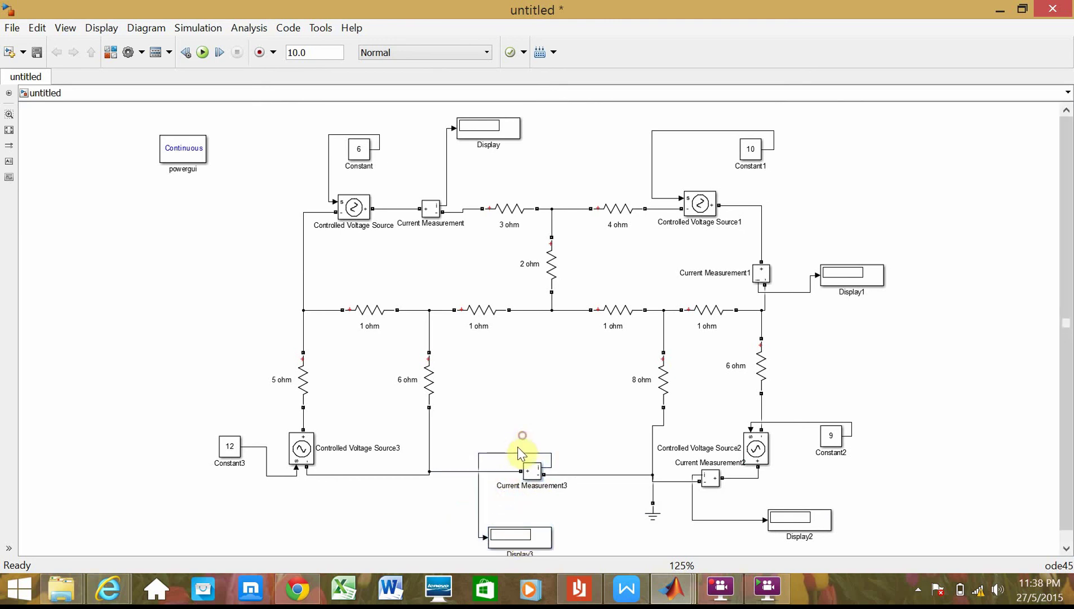
{"action": "left_click", "coordinate": [515, 453]}
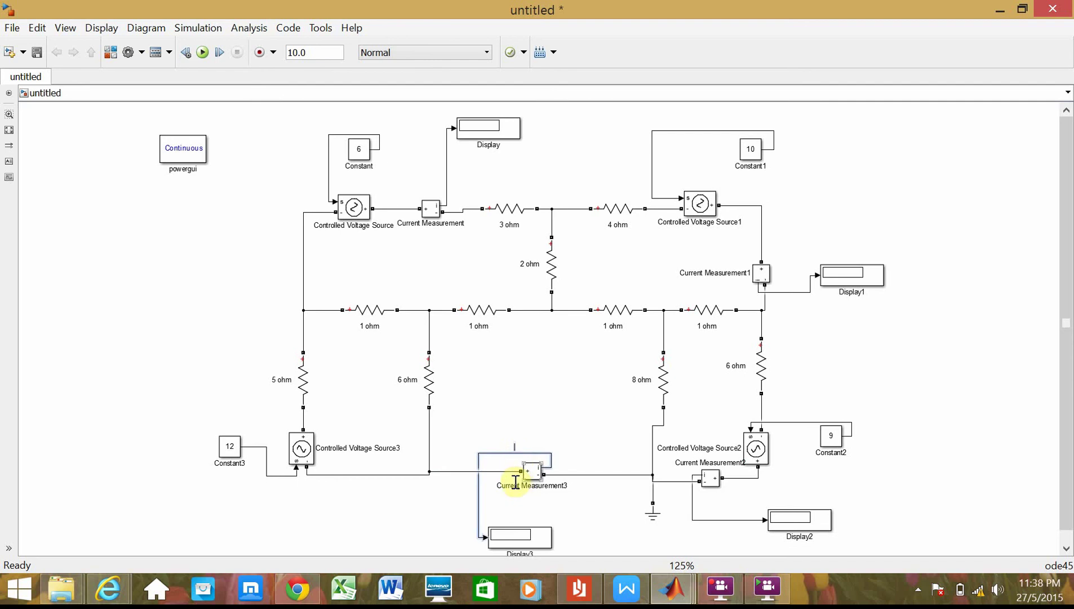
{"action": "left_click_drag", "start_coordinate": [479, 450], "coordinate": [509, 514]}
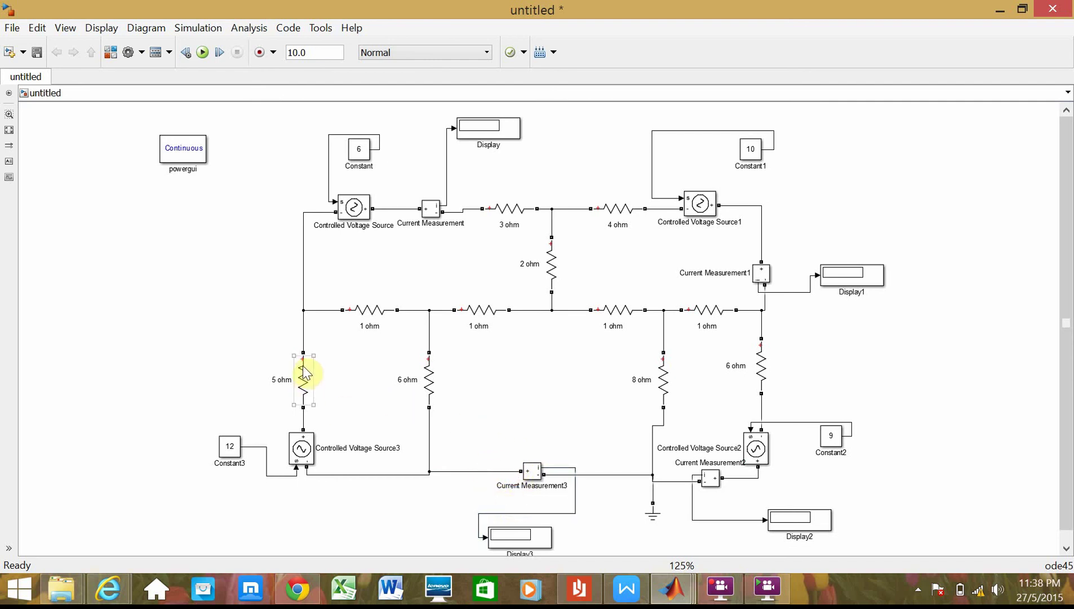
Step: Shift the 5 ohm resistor down slightly and delete the wire between its upper terminal and the left node
{"action": "left_click_drag", "start_coordinate": [302, 374], "coordinate": [304, 397]}
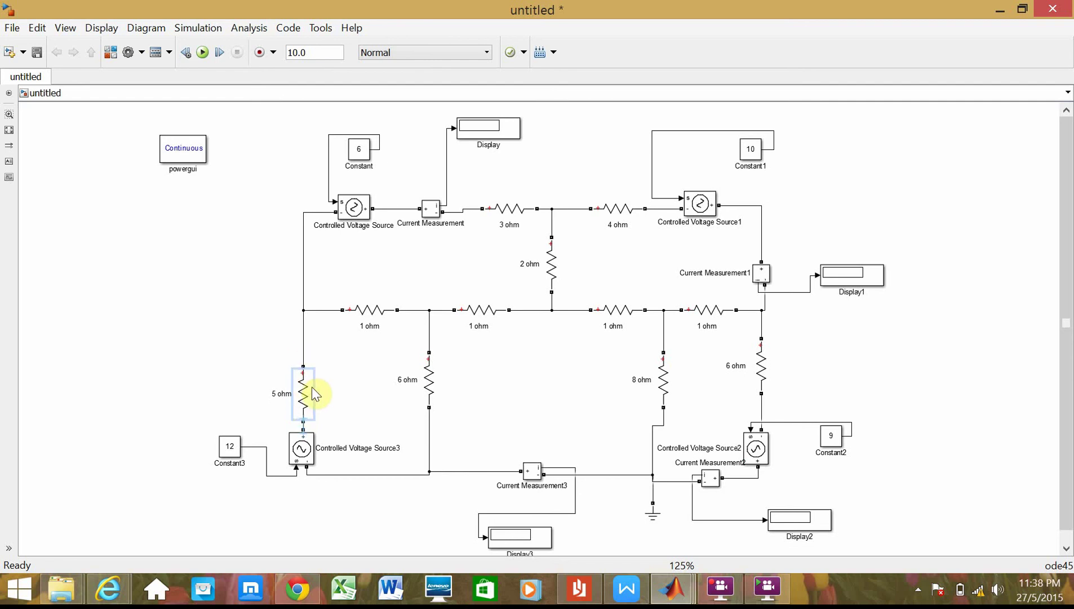
{"action": "left_click_drag", "start_coordinate": [311, 386], "coordinate": [311, 383]}
{"action": "left_click", "coordinate": [305, 341]}
{"action": "key", "text": "Delete"}
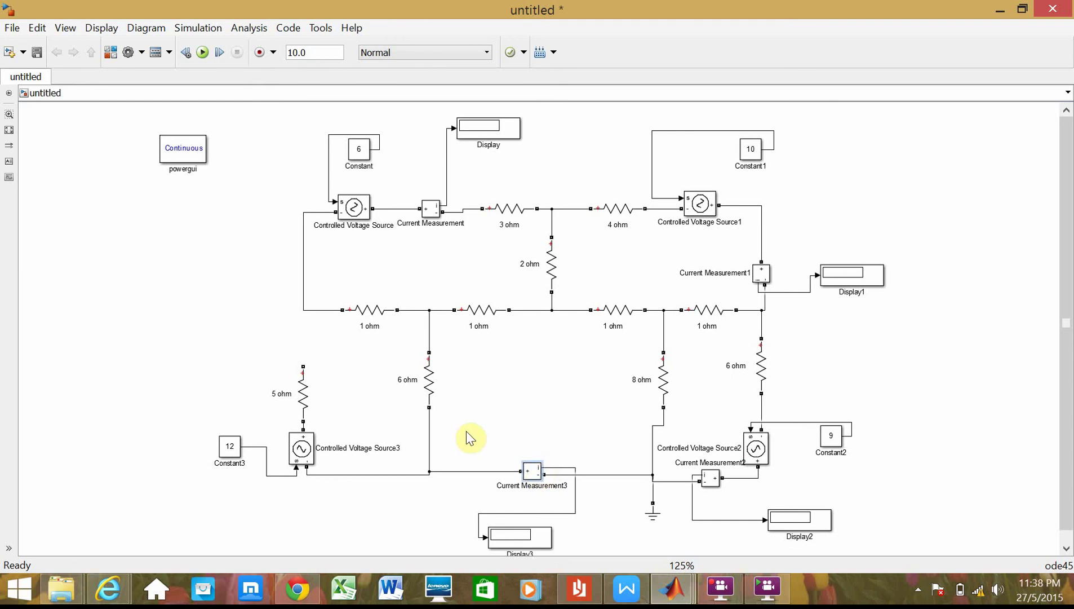
Step: Paste a copy of Current Measurement3 above the 5 ohm resistor, oriented with positive terminal down, and wire it between the resistor and the left node
{"action": "left_click", "coordinate": [303, 334]}
{"action": "key", "text": "ctrl+v"}
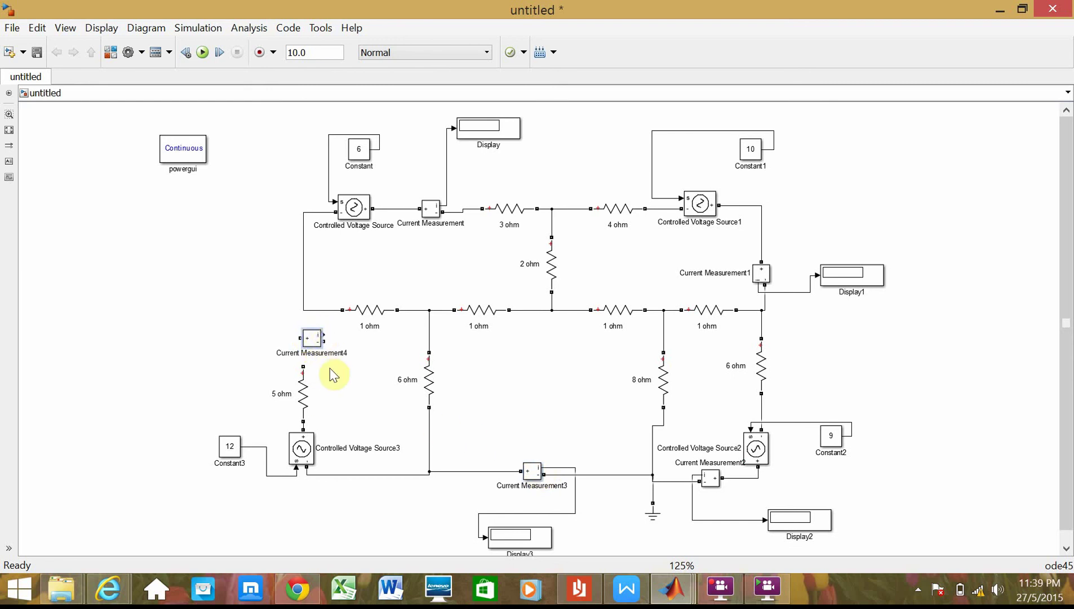
{"action": "key", "text": "ctrl+r"}
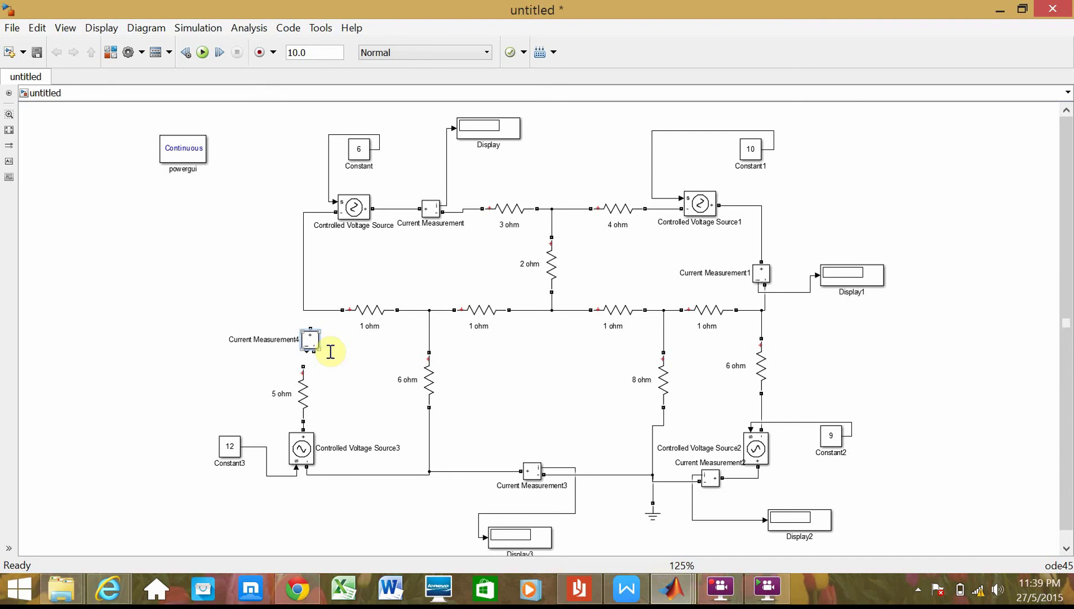
{"action": "key", "text": "ctrl+i"}
{"action": "left_click_drag", "start_coordinate": [312, 342], "coordinate": [306, 310]}
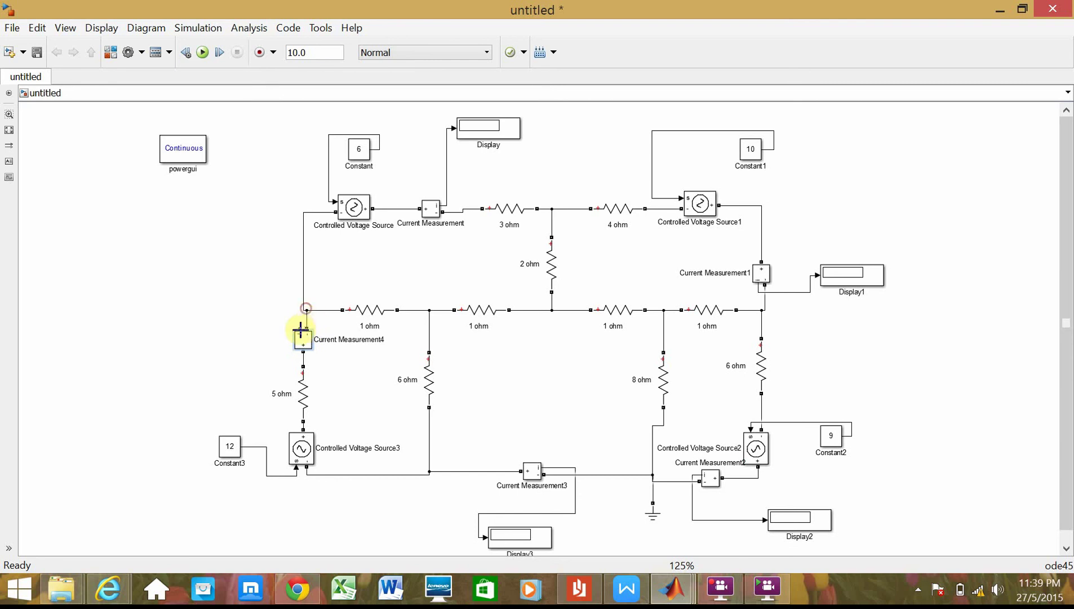
Step: Paste a copy of Display beside Current Measurement4 on its outer side and connect it to that block's current output
{"action": "left_click", "coordinate": [495, 133]}
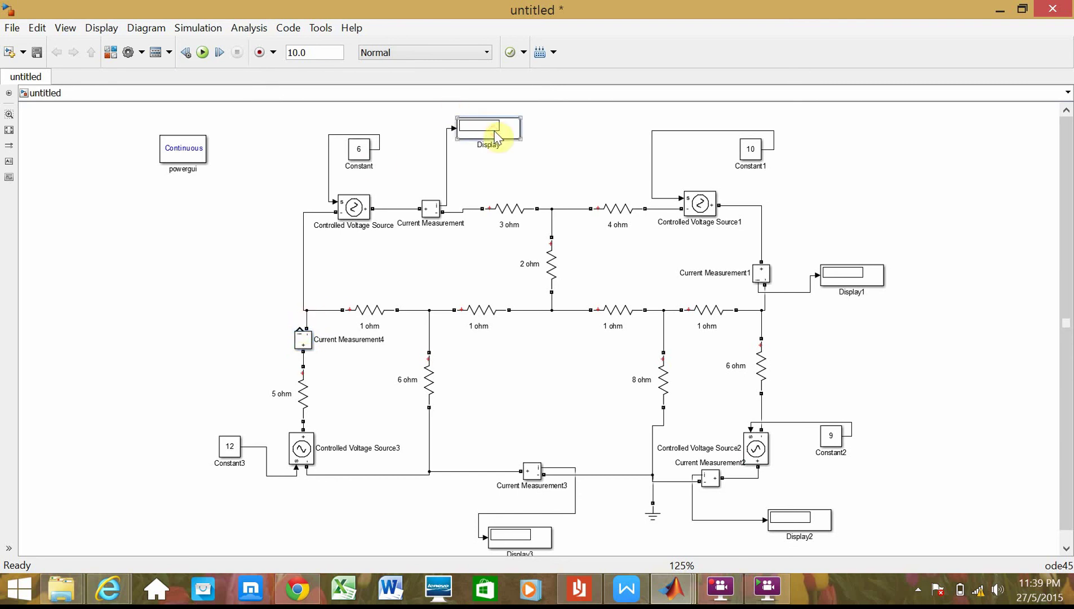
{"action": "key", "text": "ctrl+c"}
{"action": "left_click", "coordinate": [217, 334]}
{"action": "key", "text": "ctrl+v"}
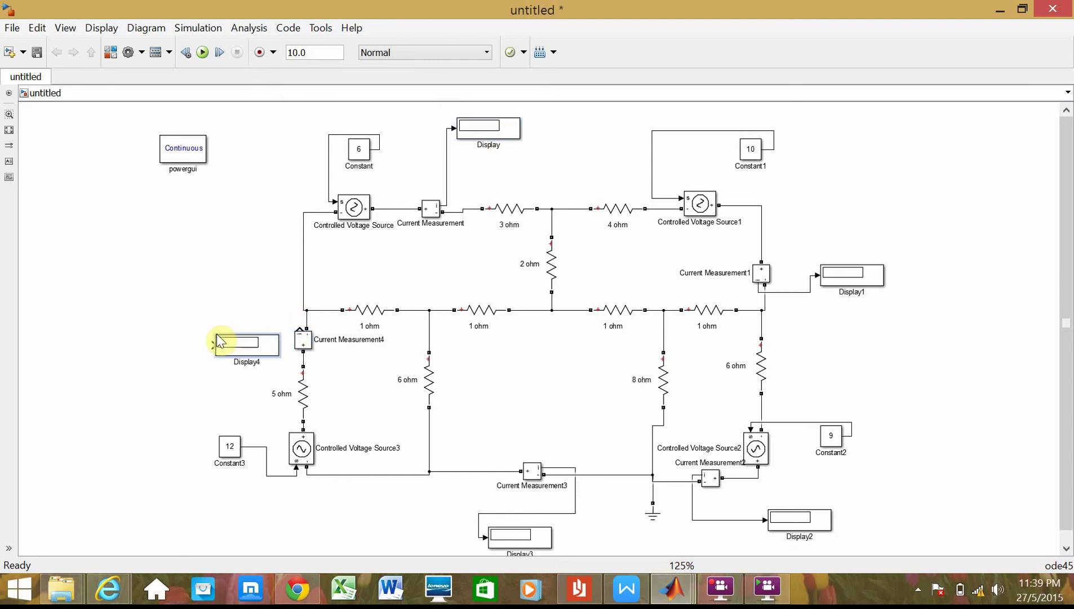
{"action": "left_click_drag", "start_coordinate": [237, 346], "coordinate": [212, 333]}
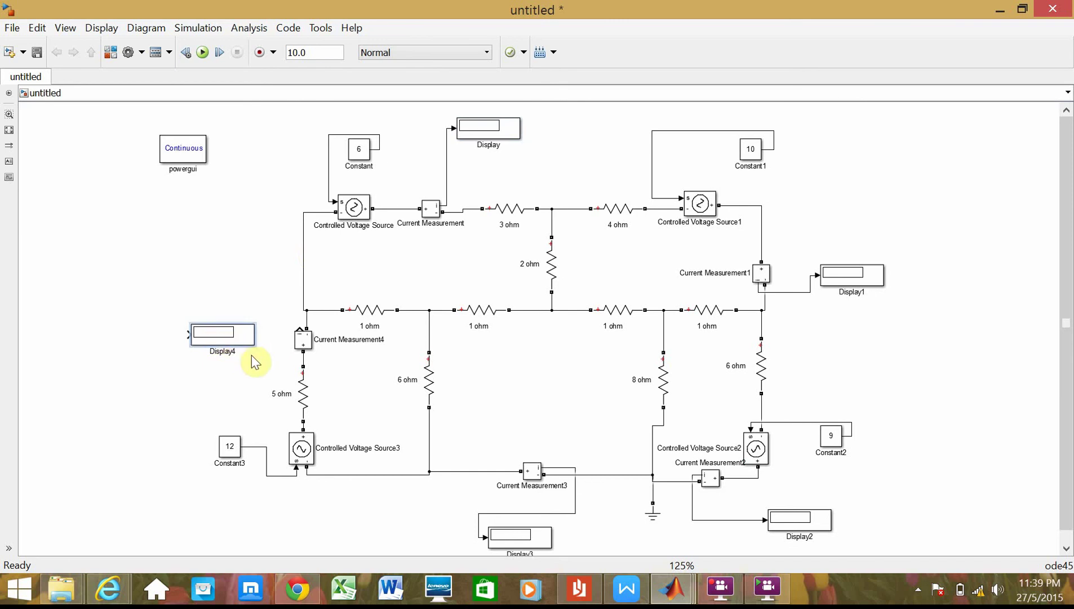
{"action": "mouse_move", "coordinate": [298, 329]}
{"action": "left_mouse_down"}
{"action": "mouse_move", "coordinate": [213, 304]}
{"action": "mouse_move", "coordinate": [188, 333]}
{"action": "left_mouse_up"}
{"action": "left_click", "coordinate": [363, 385]}
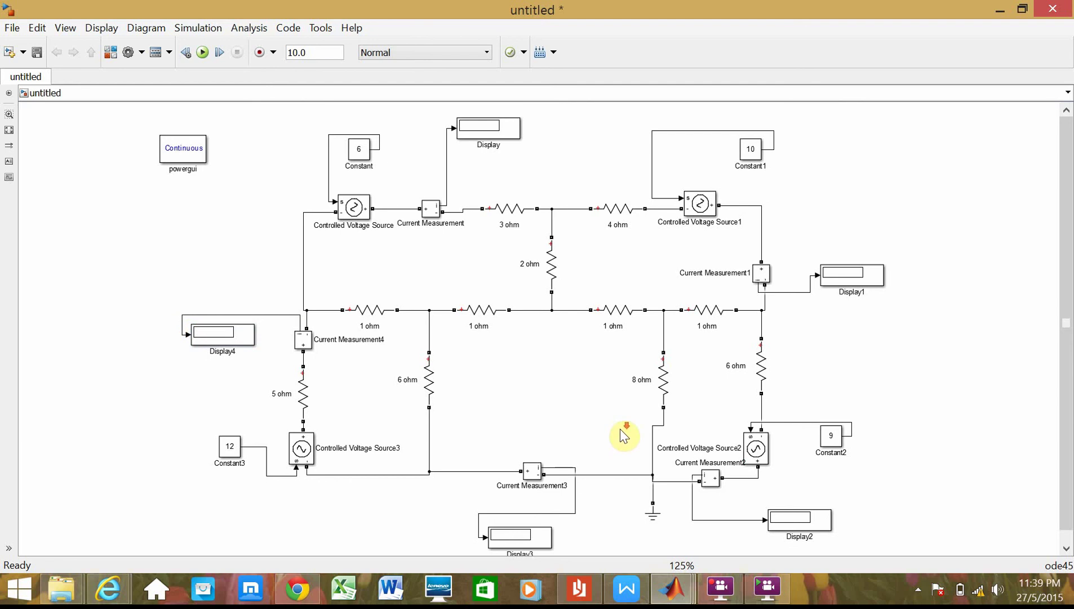
Step: Run the simulation with the whole circuit in view at 100% and examine the current readings on the displays
{"action": "key", "text": "alt+1"}
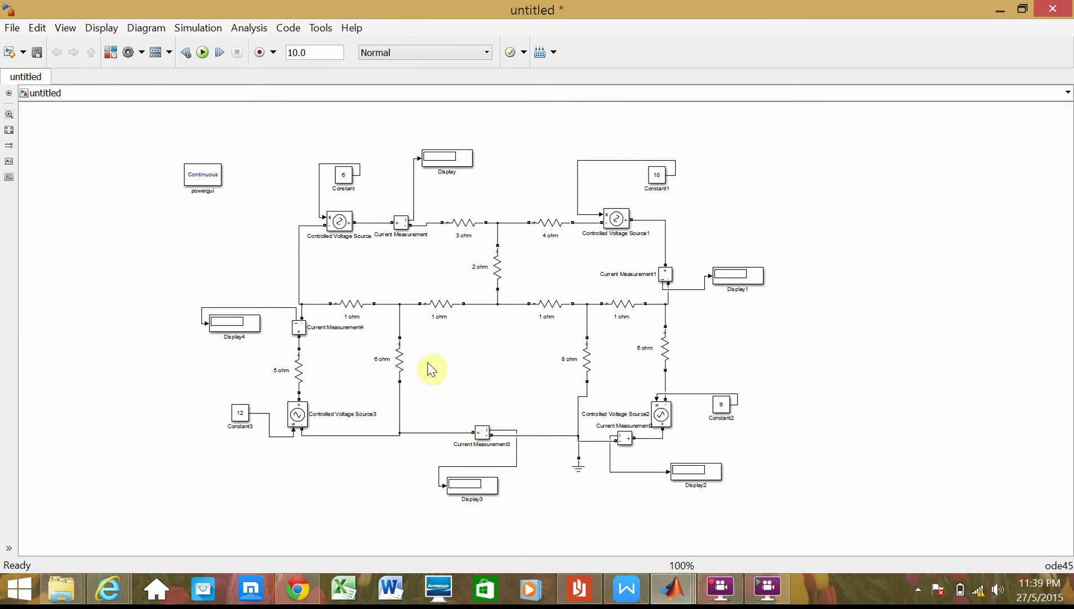
{"action": "left_click", "coordinate": [203, 52]}
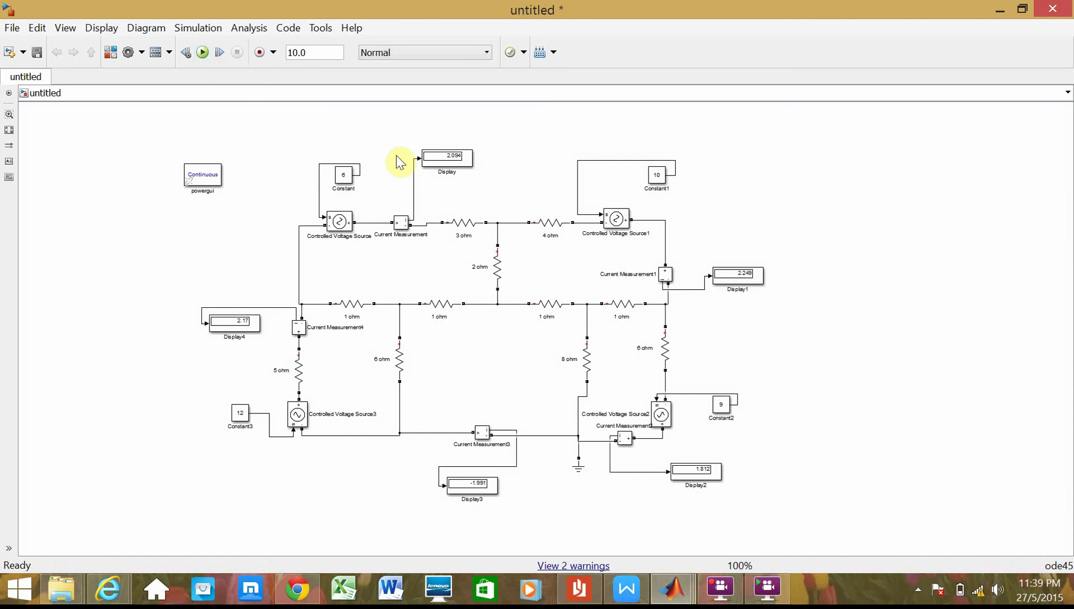
{"action": "left_click", "coordinate": [443, 163]}
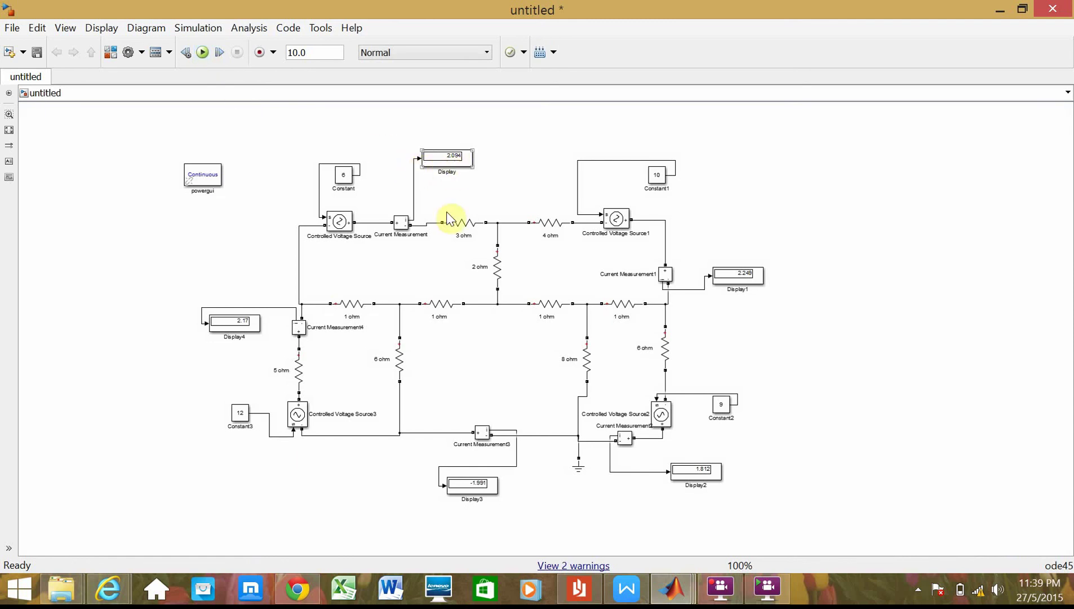
{"action": "left_click", "coordinate": [452, 245]}
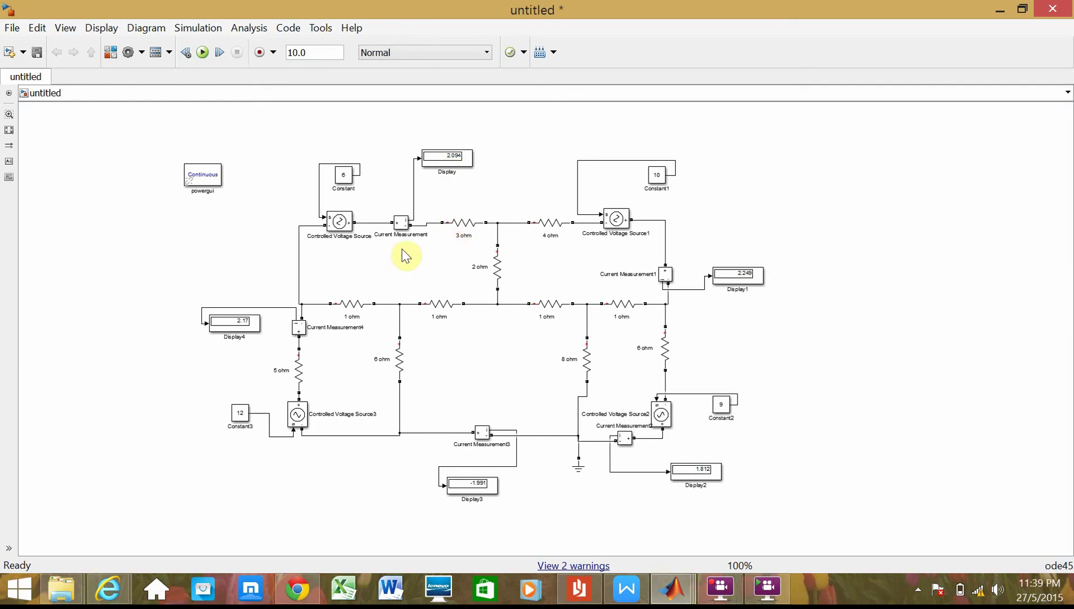
{"action": "left_click", "coordinate": [597, 598]}
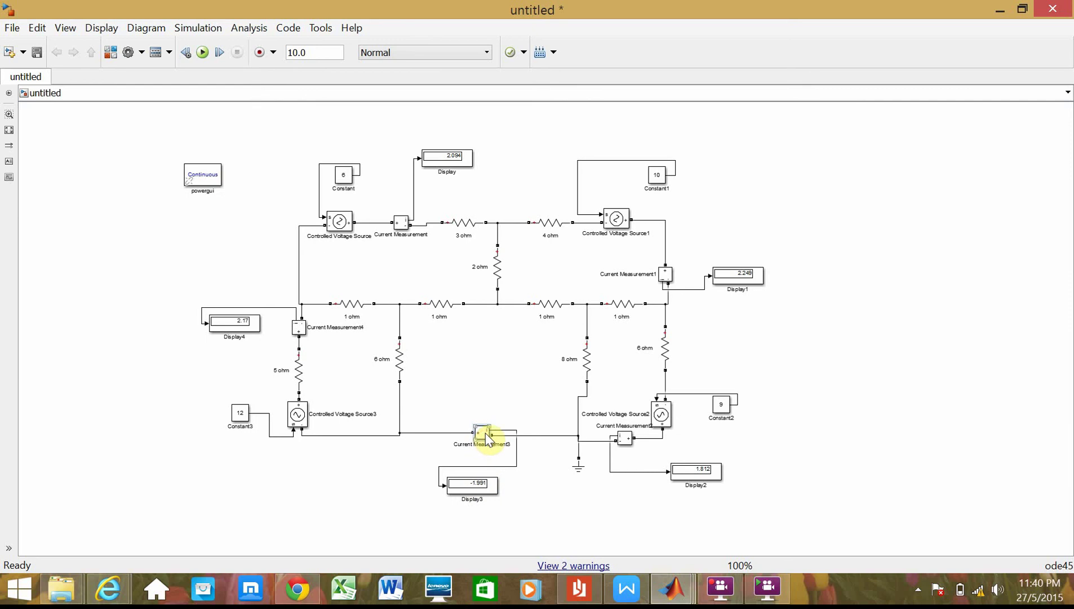
Step: Rotate Current Measurement3 by 180 degrees to reverse its measuring direction
{"action": "key", "text": "ctrl+r"}
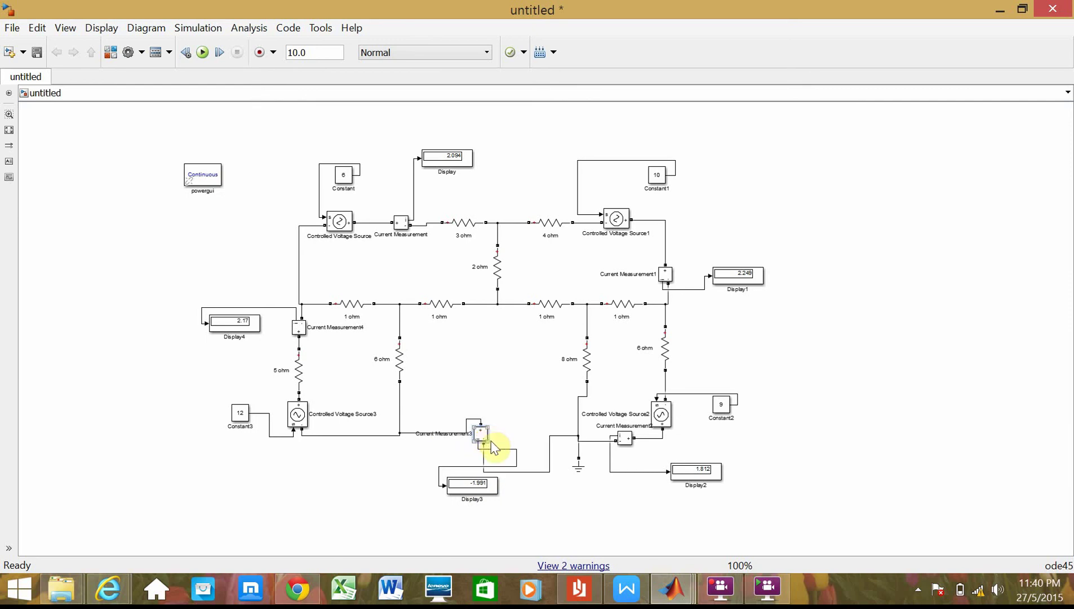
{"action": "left_click", "coordinate": [486, 451]}
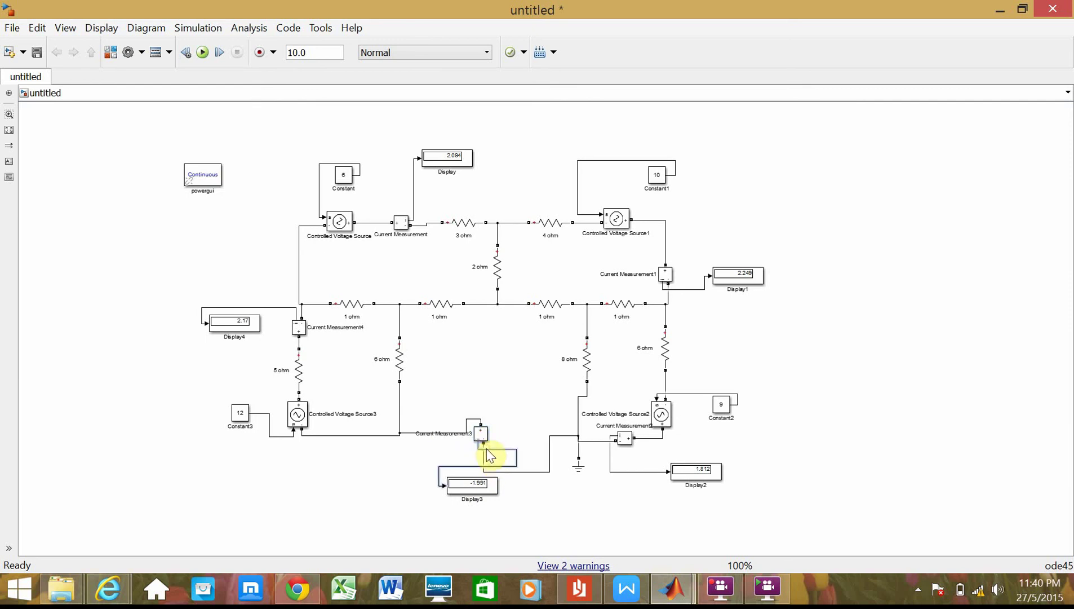
{"action": "left_click", "coordinate": [480, 435]}
{"action": "key", "text": "ctrl+r"}
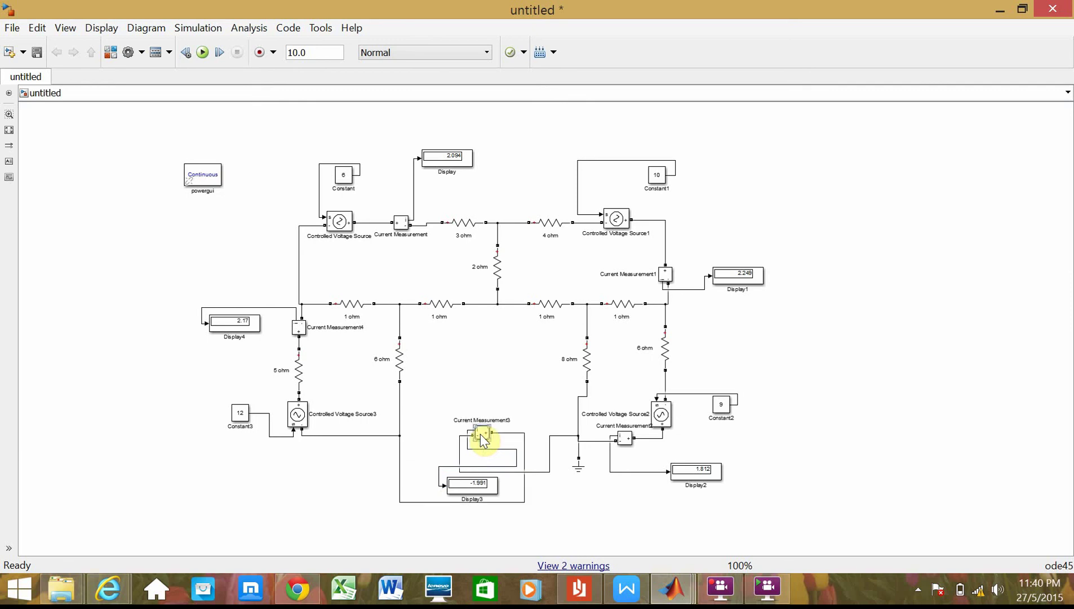
Step: Delete Current Measurement3's tangled circuit wires, then connect its negative terminal to the left 6 ohm resistor's lower node and its positive terminal to the ground node
{"action": "left_click", "coordinate": [505, 433]}
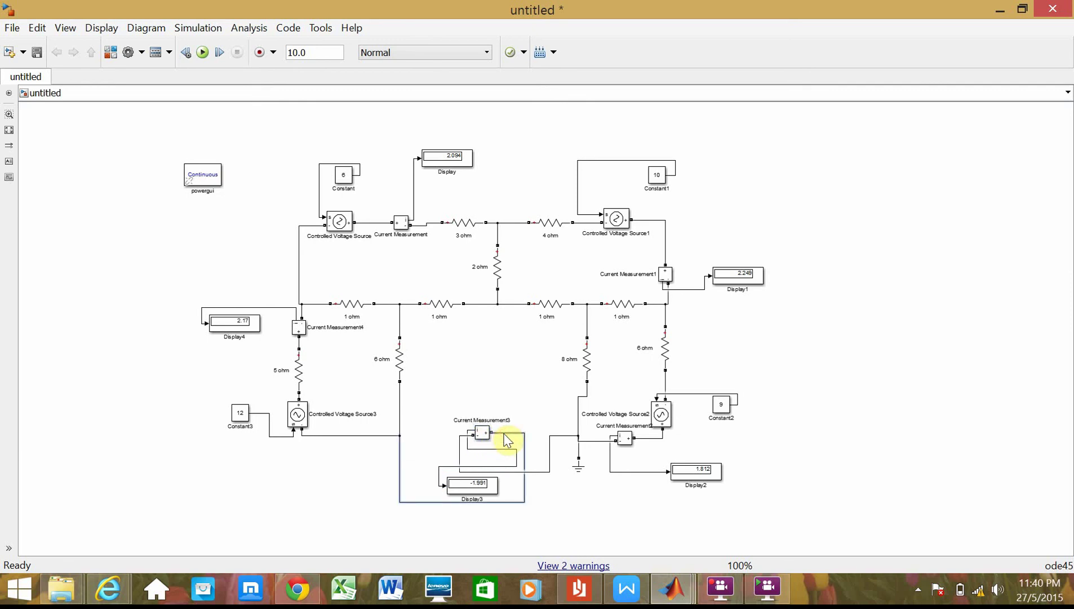
{"action": "key", "text": "Delete"}
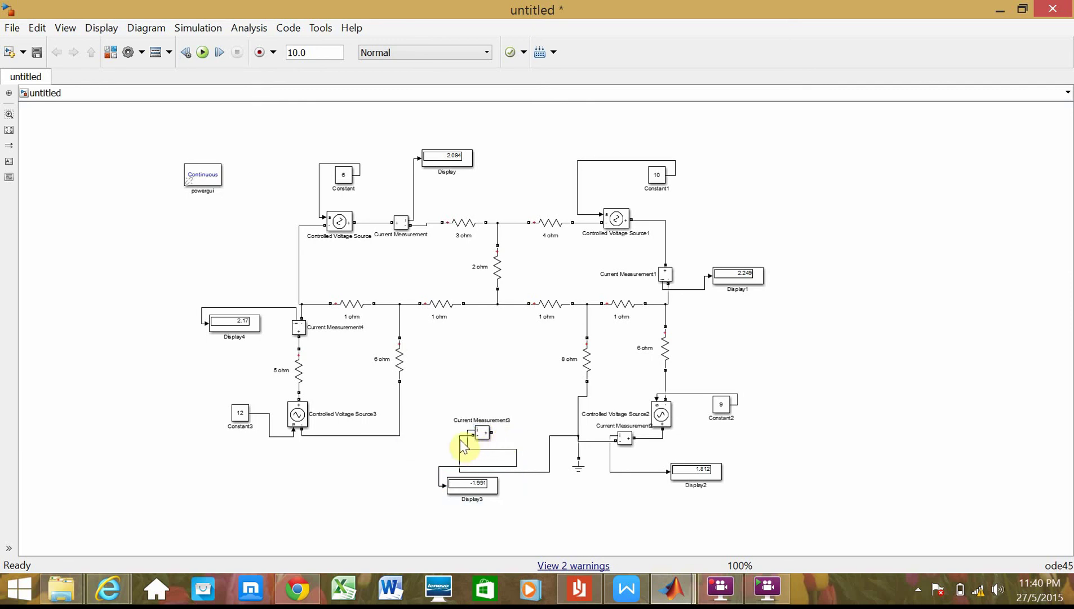
{"action": "left_click", "coordinate": [460, 441]}
{"action": "key", "text": "Delete"}
{"action": "left_click_drag", "start_coordinate": [473, 434], "coordinate": [400, 434]}
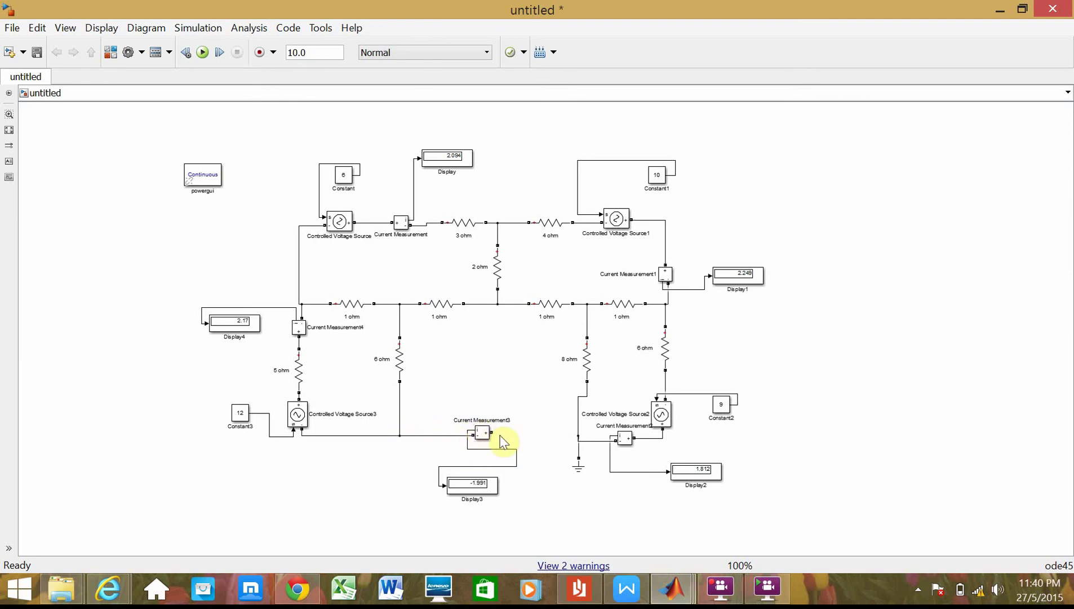
{"action": "left_click_drag", "start_coordinate": [491, 432], "coordinate": [555, 427]}
Step: Rerun the simulation and examine the current readings on Display3, Display2, Display1 and Display
{"action": "left_click", "coordinate": [204, 51]}
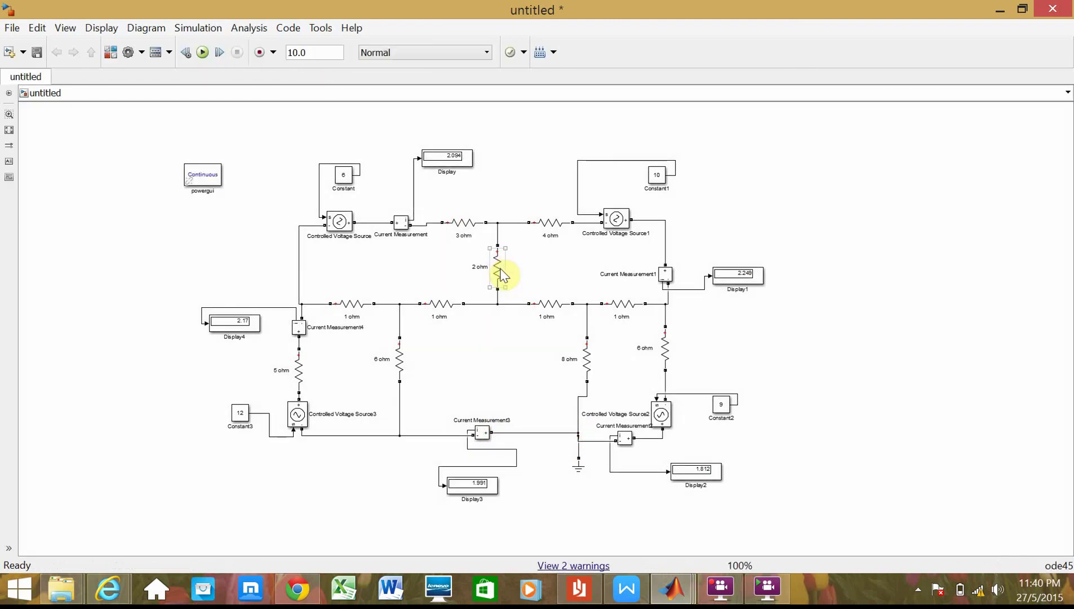
{"action": "left_click", "coordinate": [478, 483]}
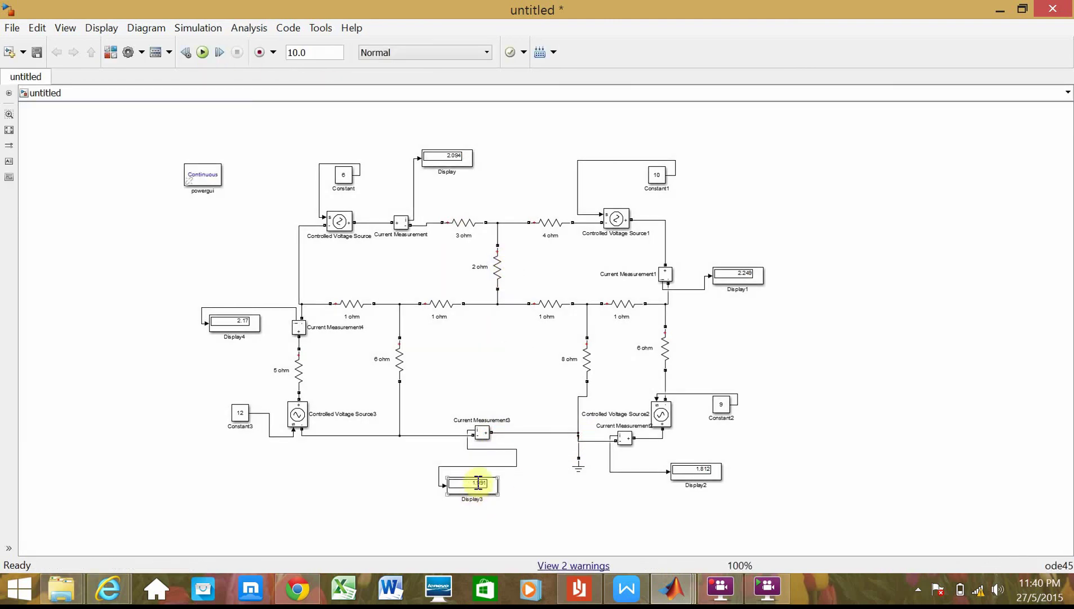
{"action": "left_click", "coordinate": [505, 495]}
{"action": "left_click", "coordinate": [691, 475]}
{"action": "left_click", "coordinate": [767, 473]}
{"action": "left_click", "coordinate": [749, 282]}
{"action": "left_click", "coordinate": [385, 231]}
{"action": "left_click", "coordinate": [439, 161]}
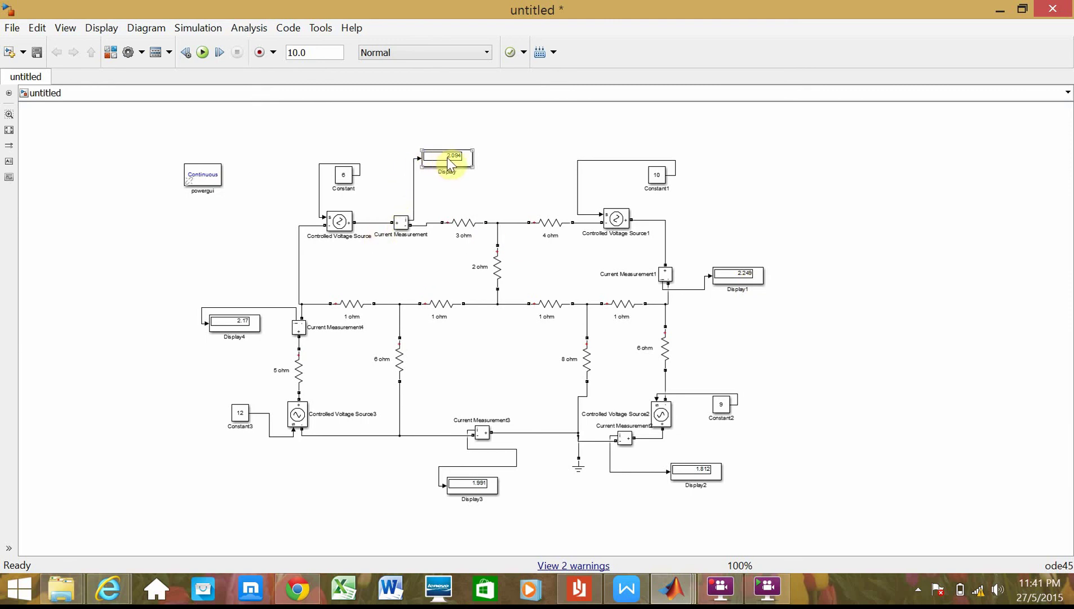